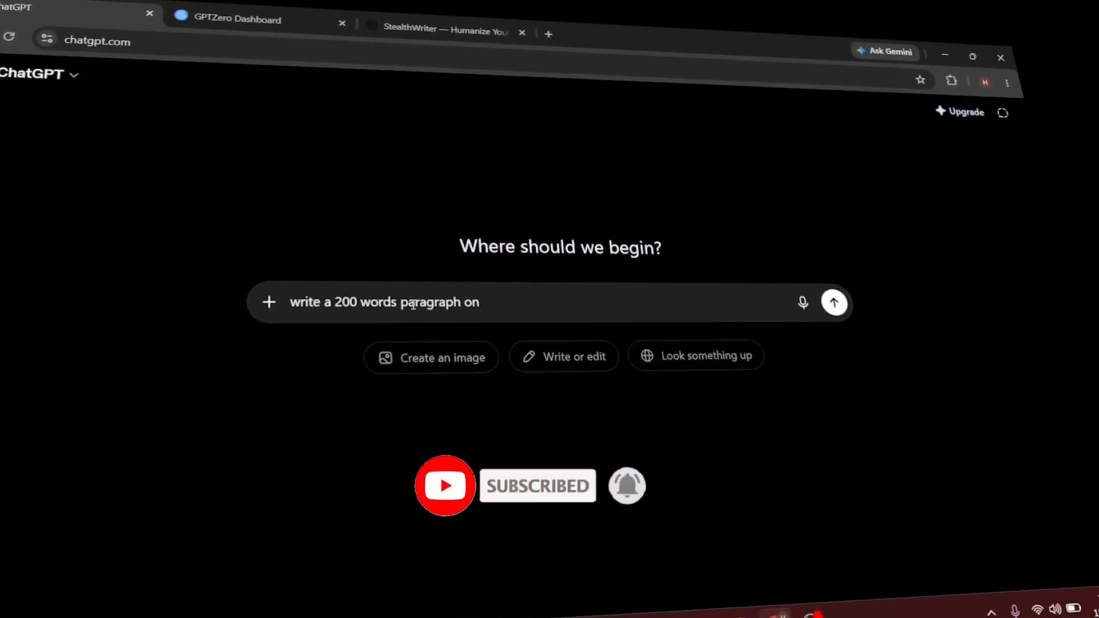
Ask ChatGPT to "write a 200 words paragraph on generative ai in present era."
{"action": "type", "text": "generative a"}
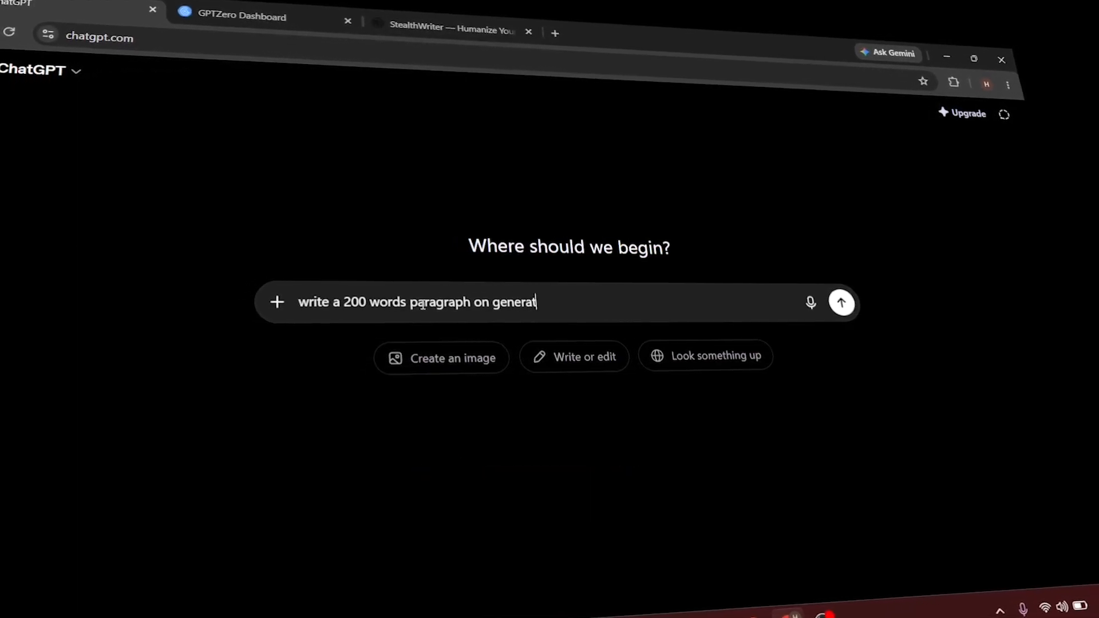
{"action": "type", "text": "i in"}
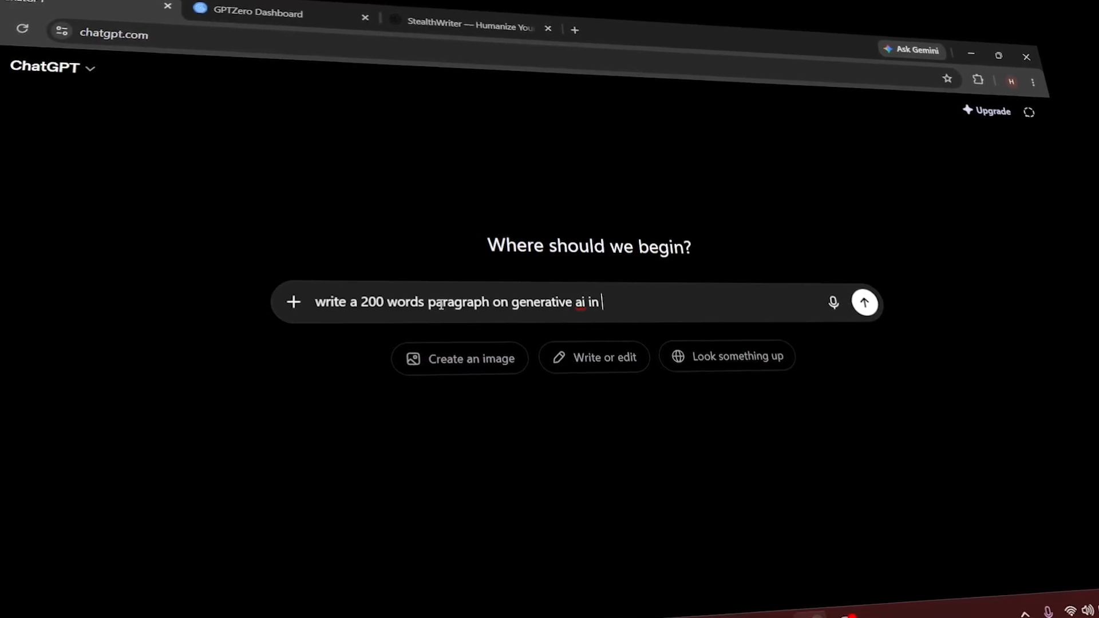
{"action": "type", "text": " present era"}
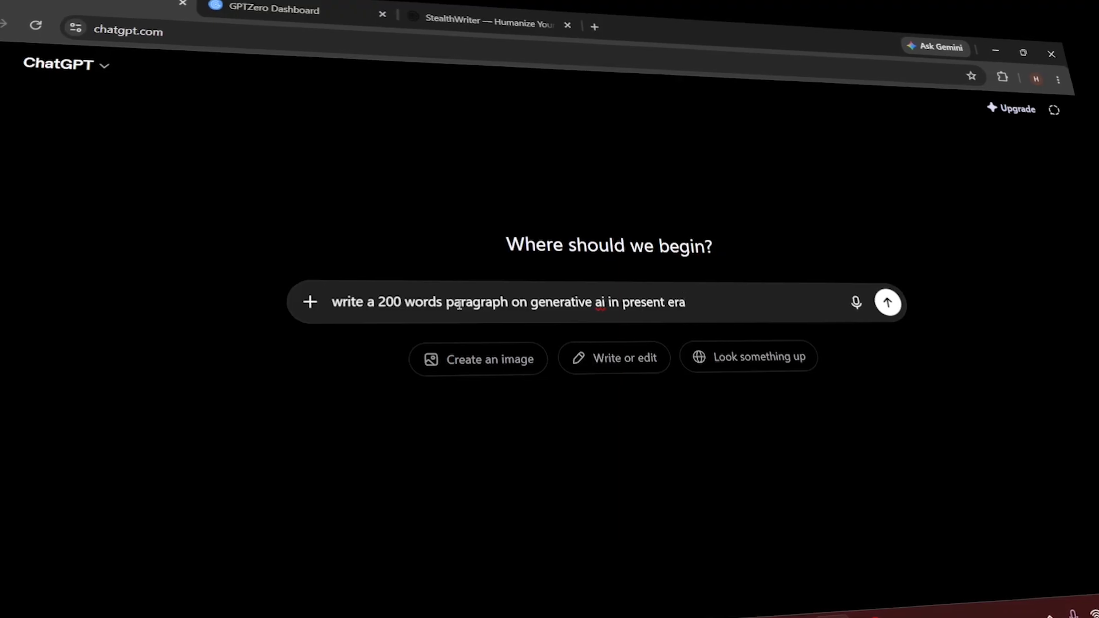
{"action": "type", "text": "."}
{"action": "key", "text": "Return"}
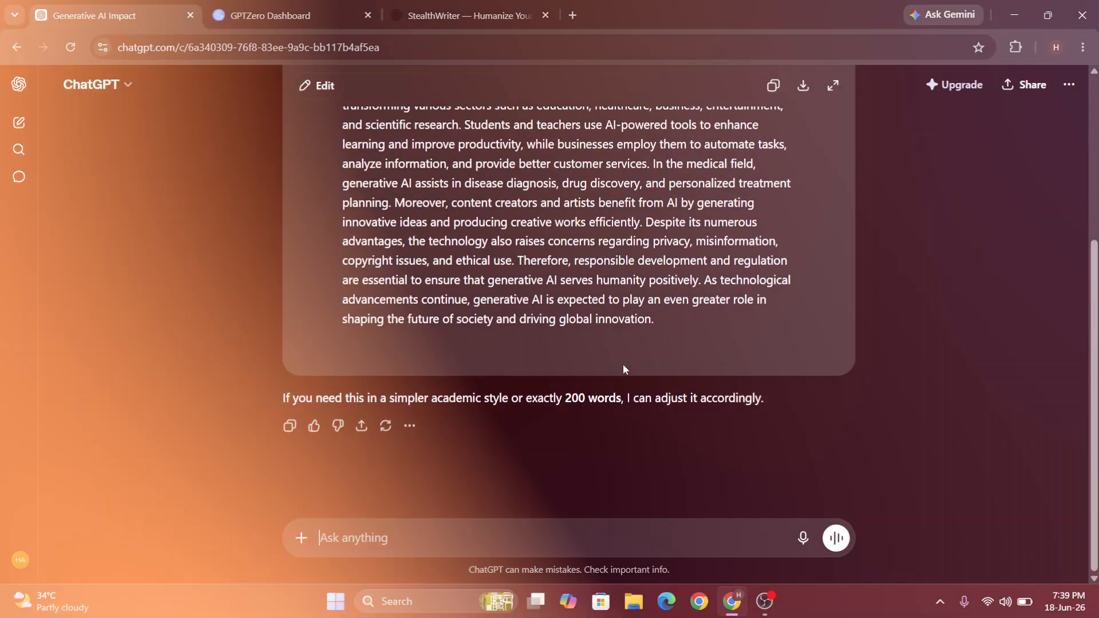
Put the generated paragraph into the GPTZero document and rescan it for AI content
{"action": "scroll", "coordinate": [623, 367], "scroll_direction": "up", "scroll_amount": 3}
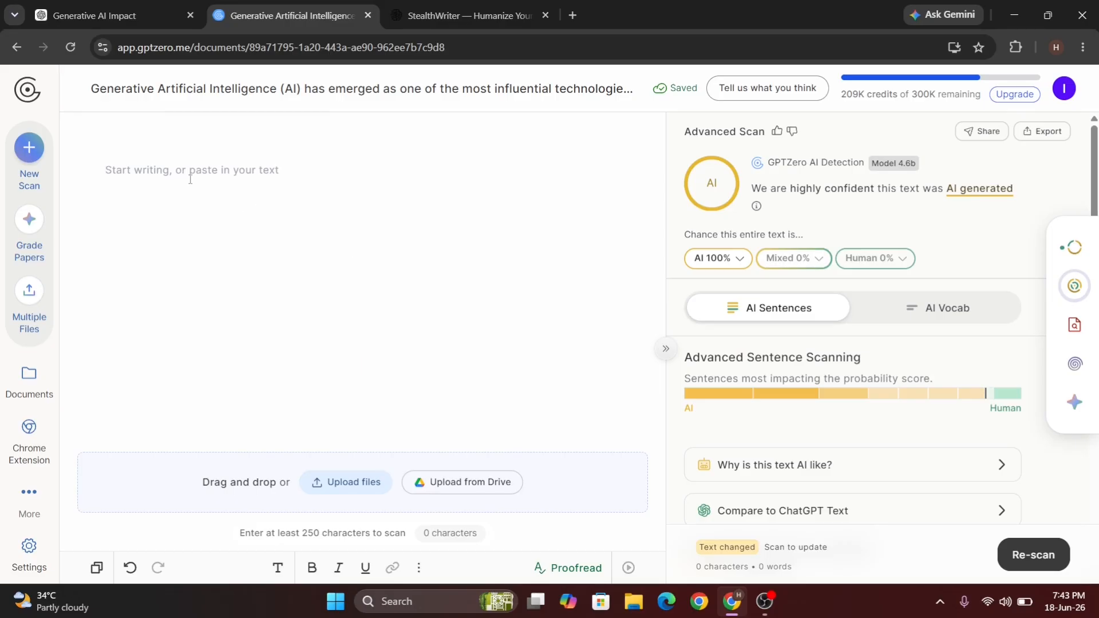
{"action": "type", "text": "Generative Artificial Intelligence (AI) has emerged as one of the most influential technologies of the present era. It refers to advanced computer systems capable of creating new content, including text, images, videos, music, and computer code, by learning patterns from large amounts of data. In today's world, generative AI is transforming various sectors such as education, healthcare, business, entertainment, and scientific research. Students and teachers use AI-powered tools to enhance learning and improve productivity, while businesses employ them to automate tasks, analyze information, and provide better customer services. In the medical field, generative AI assists in disease diagnosis, drug discovery, and personalized treatment planning. Moreover, content creators and artists benefit from AI by generating innovative ideas and producing creative works efficiently. Despite its numerous advantages, the technology also raises concerns regarding privacy, misinformation, copyright issues, and ethical use. Therefore, responsible development and regulation are essential to ensure that generative AI serves humanity positively. As technological advancements continue, generative AI is expected to play an even greater role in shaping the future of society and driving global innovation."}
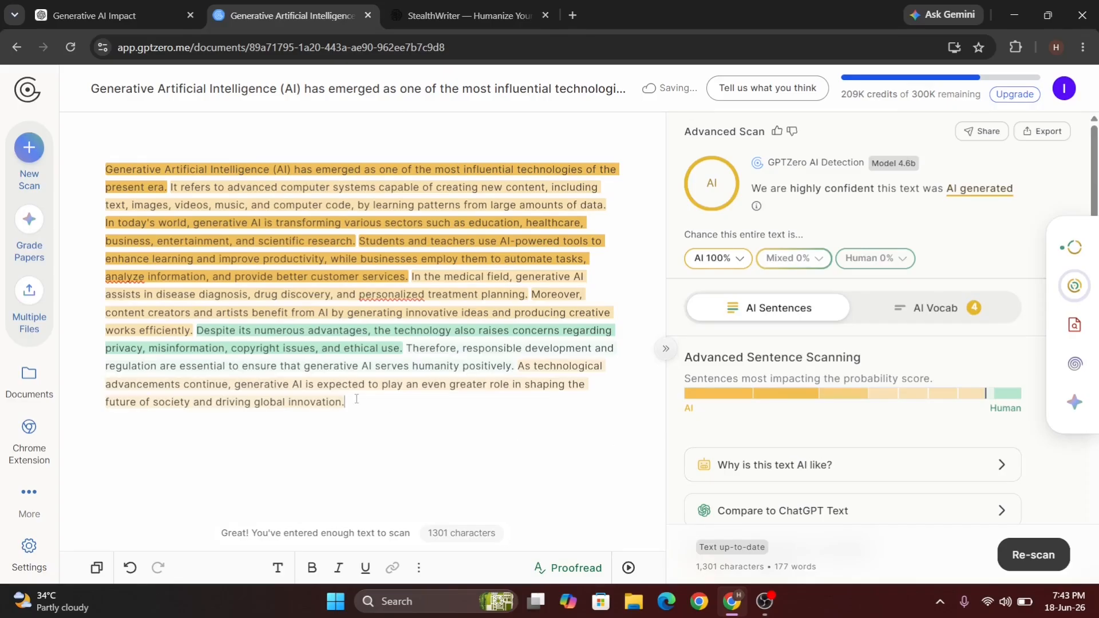
{"action": "left_click", "coordinate": [1034, 555]}
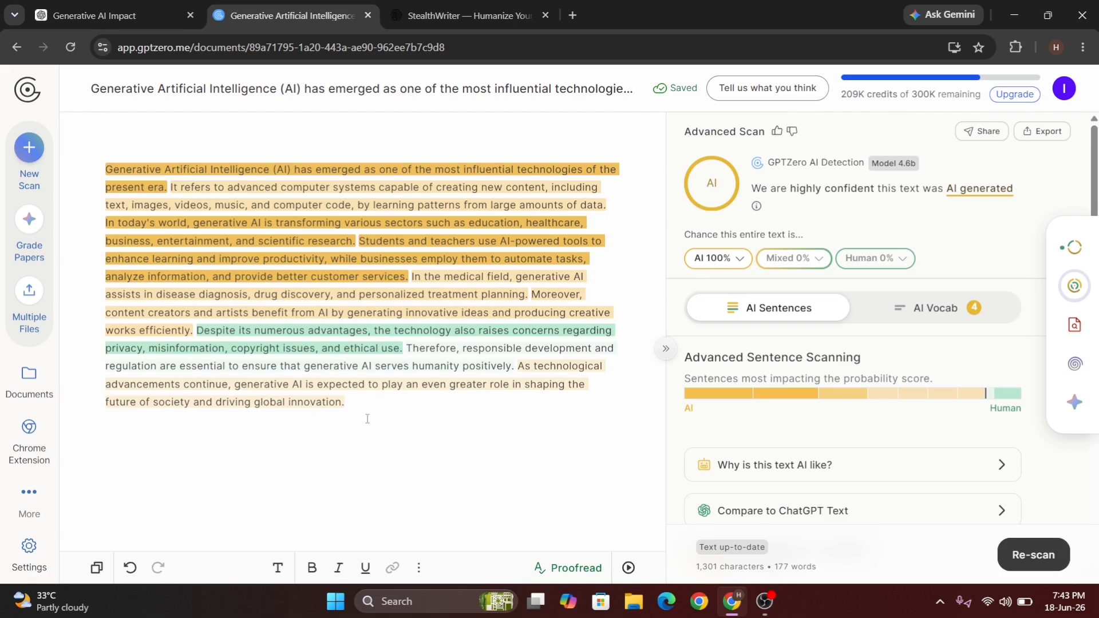
Switch to StealthWriter's Humanizer, enter the generative AI paragraph and humanize it at level 8 with the Ghost 5.2 Mini model
{"action": "left_click", "coordinate": [401, 7]}
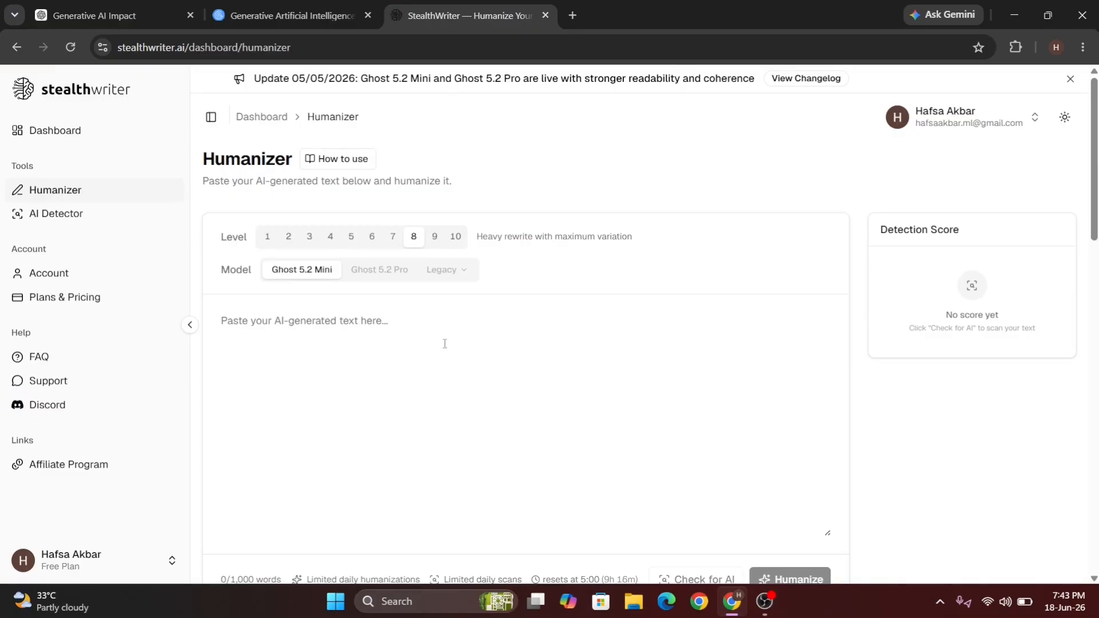
{"action": "type", "text": "Generative Artificial Intelligence (AI) has emerged as one of the most influential technologies of the present era. It refers to advanced computer systems capable of creating new content, including text, images, videos, music, and computer code, by learning patterns from large amounts of data. In today's world, generative AI is transforming various sectors such as education, healthcare, business, entertainment, and scientific research. Students and teachers use AI-powered tools to enhance learning and improve productivity, while businesses employ them to automate tasks, analyze information, and provide better customer services. In the medical field, generative AI assists in disease diagnosis, drug discovery, and personalized treatment planning. Moreover, content creators and artists benefit from AI by generating innovative ideas and producing creative works efficiently. Despite its numerous advantages, the technology also raises concerns regarding privacy, misinformation, copyright issues, and ethical use. Therefore, responsible development and regulation are essential to ensure that generative AI serves humanity positively. As technological advancements continue, generative AI is expected to play an even greater role in shaping the future of society and driving global innovation."}
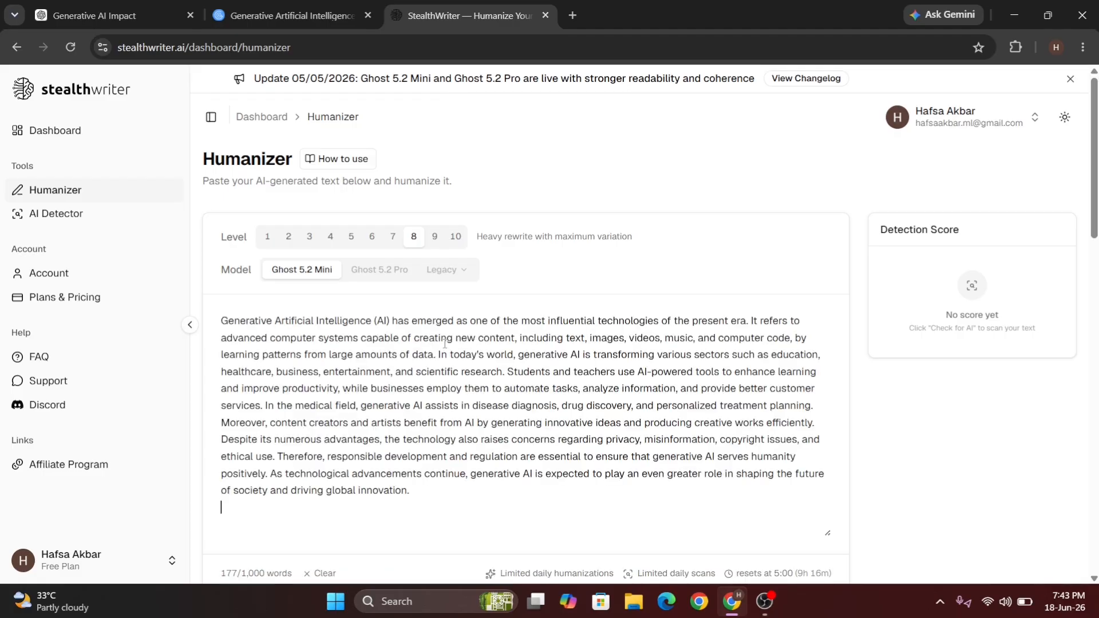
{"action": "scroll", "coordinate": [445, 344], "scroll_direction": "down", "scroll_amount": 1}
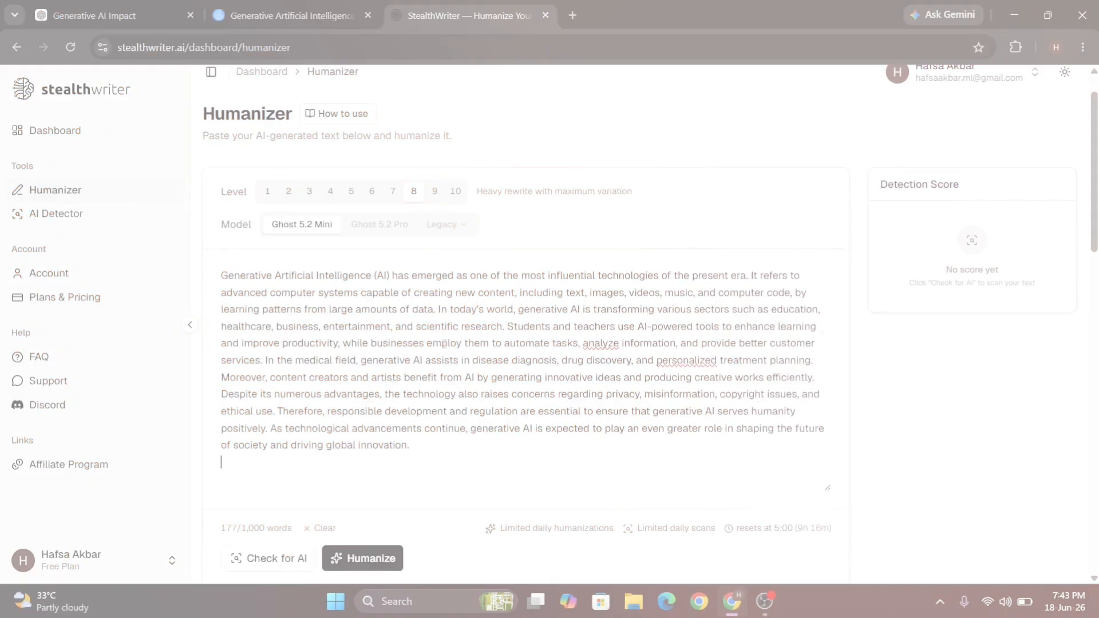
{"action": "scroll", "coordinate": [441, 365], "scroll_direction": "up", "scroll_amount": 1}
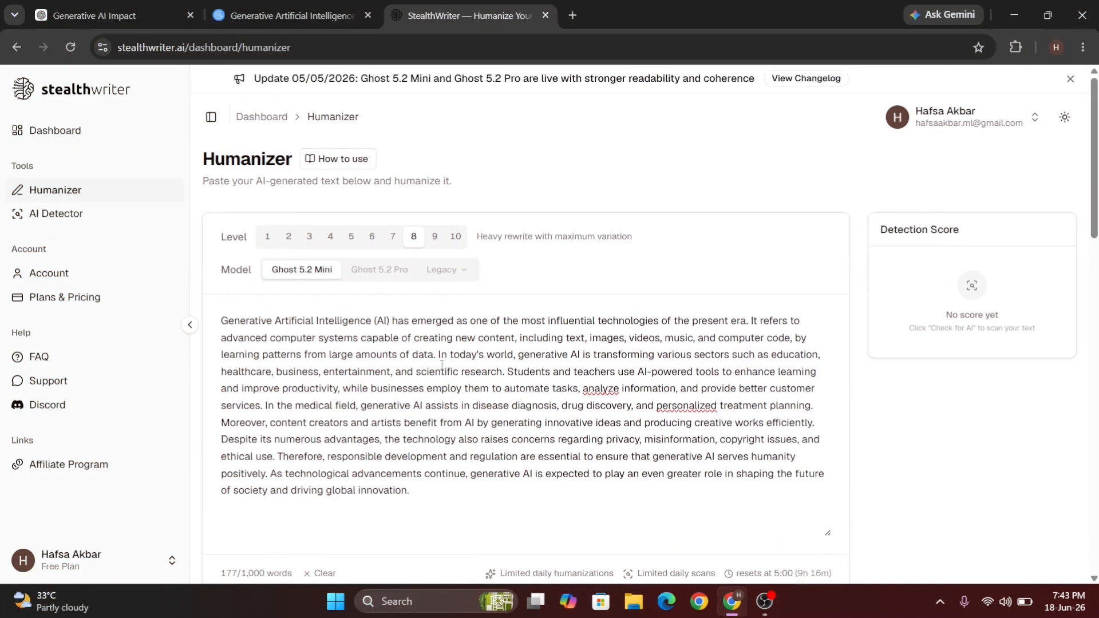
{"action": "scroll", "coordinate": [441, 365], "scroll_direction": "down", "scroll_amount": 1}
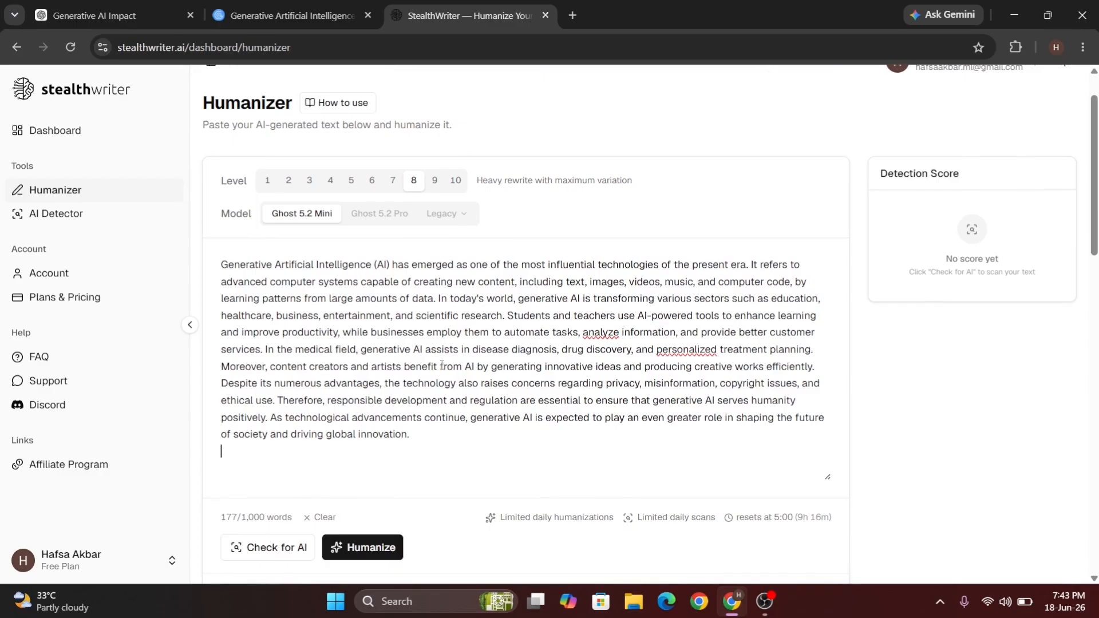
{"action": "scroll", "coordinate": [442, 365], "scroll_direction": "up", "scroll_amount": 1}
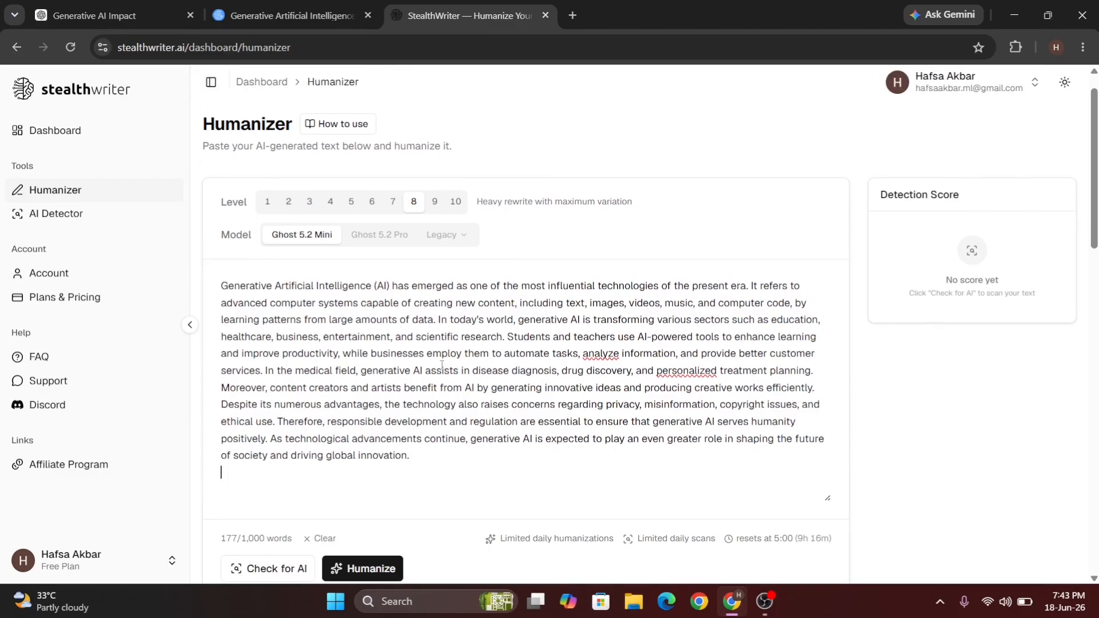
{"action": "scroll", "coordinate": [441, 364], "scroll_direction": "up", "scroll_amount": 1}
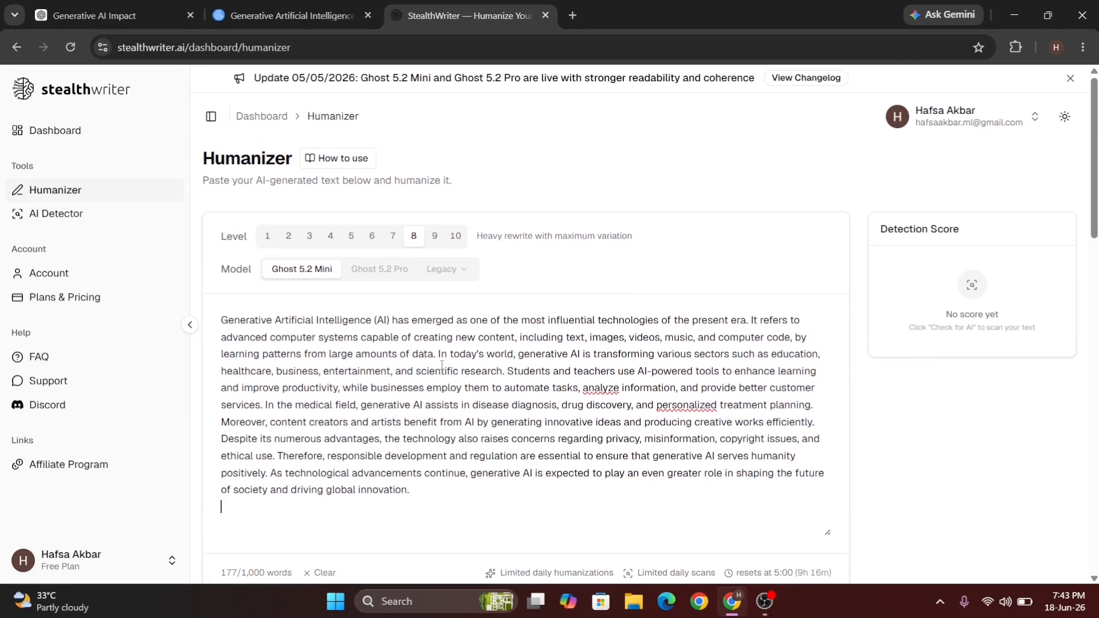
{"action": "scroll", "coordinate": [442, 365], "scroll_direction": "down", "scroll_amount": 1}
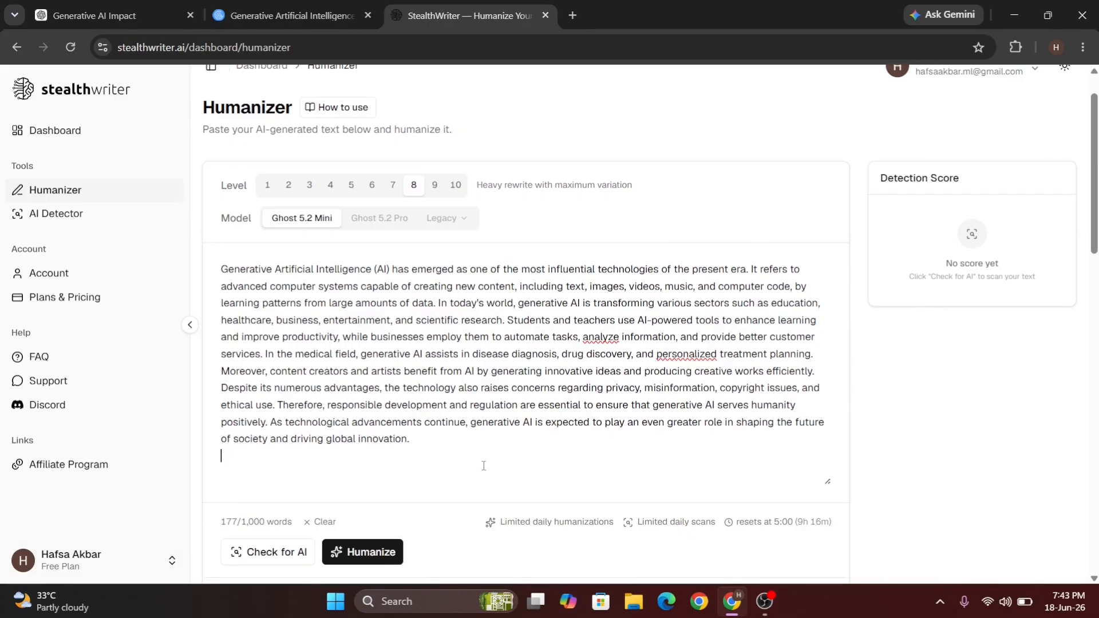
{"action": "scroll", "coordinate": [484, 466], "scroll_direction": "up", "scroll_amount": 1}
{"action": "scroll", "coordinate": [469, 435], "scroll_direction": "down", "scroll_amount": 1}
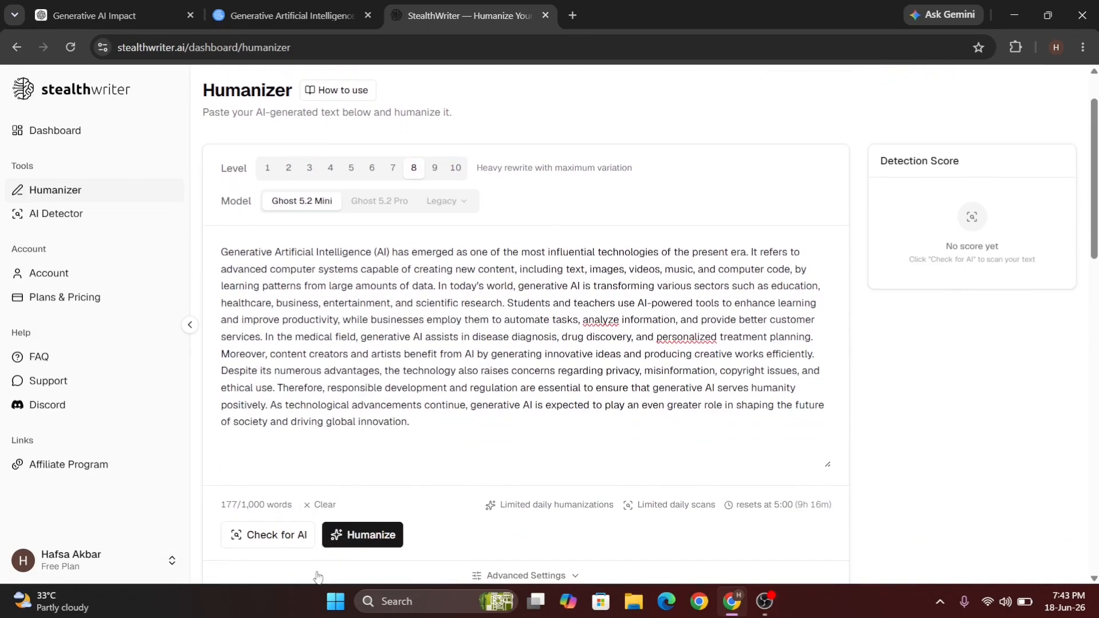
{"action": "left_click", "coordinate": [389, 536]}
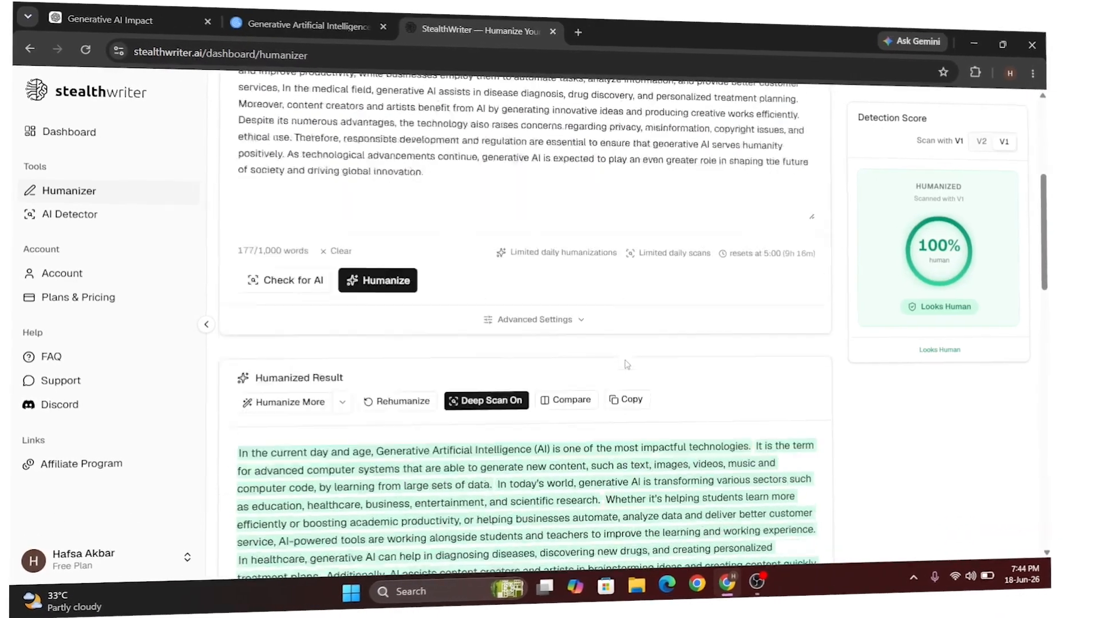
Generate new alternatives for the humanized result's first sentence and choose the one saying AI "has proven to be one of the most powerful technologies"
{"action": "scroll", "coordinate": [627, 365], "scroll_direction": "down", "scroll_amount": 2}
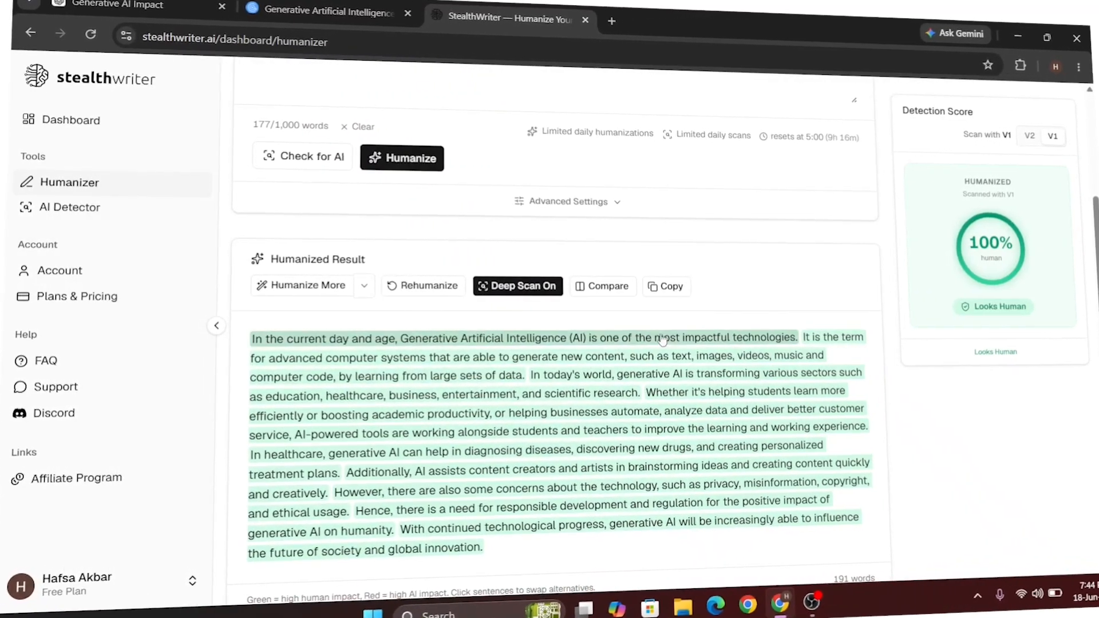
{"action": "left_click", "coordinate": [740, 338]}
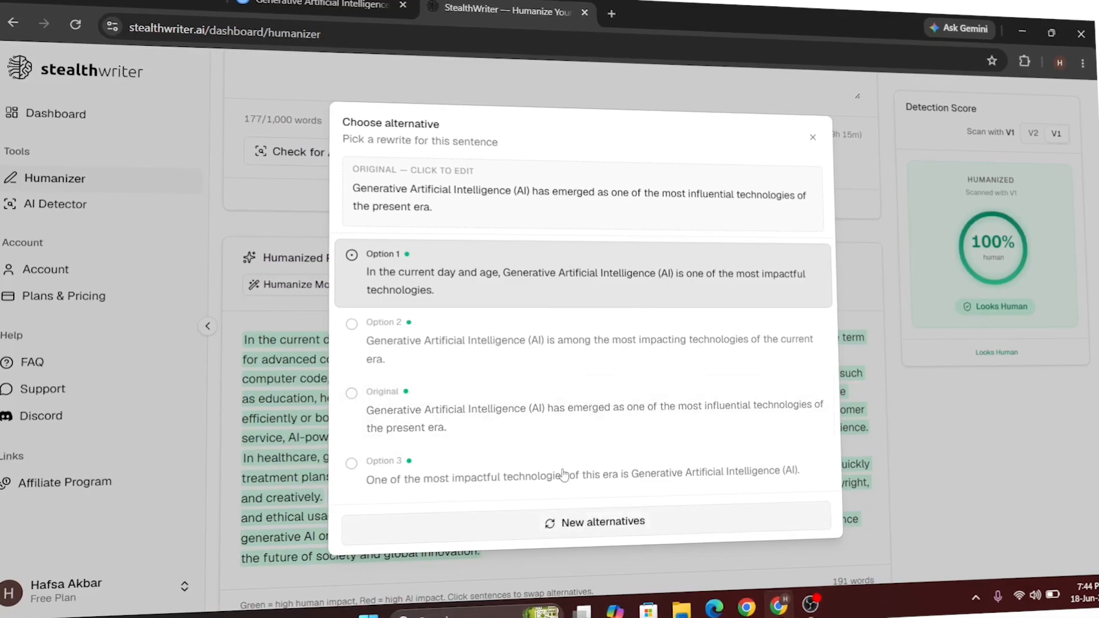
{"action": "left_click", "coordinate": [559, 523]}
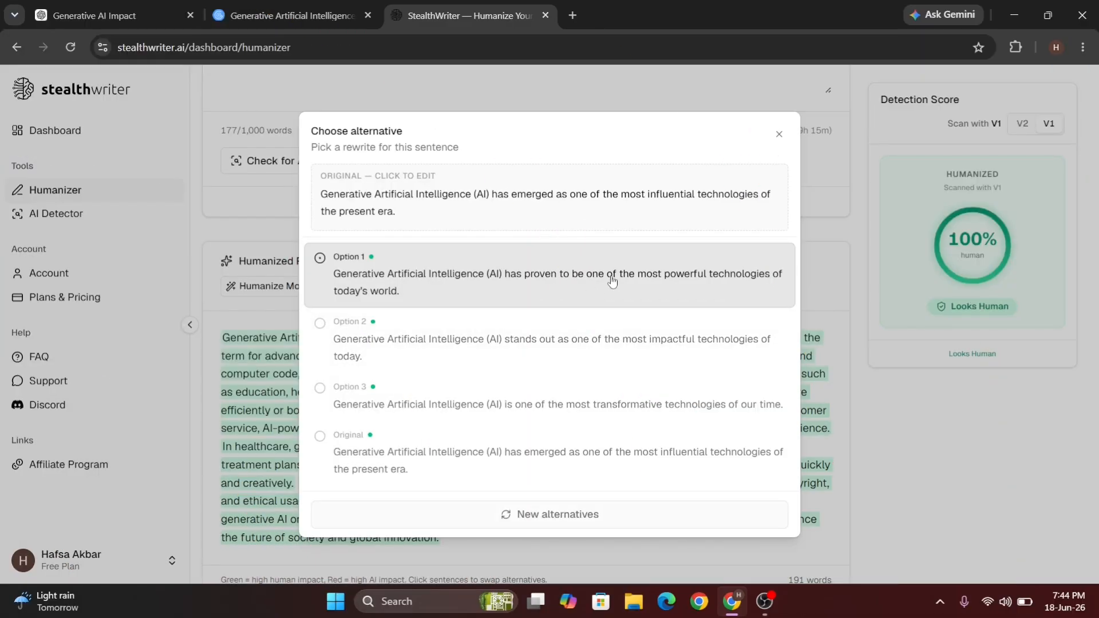
{"action": "left_click", "coordinate": [612, 281]}
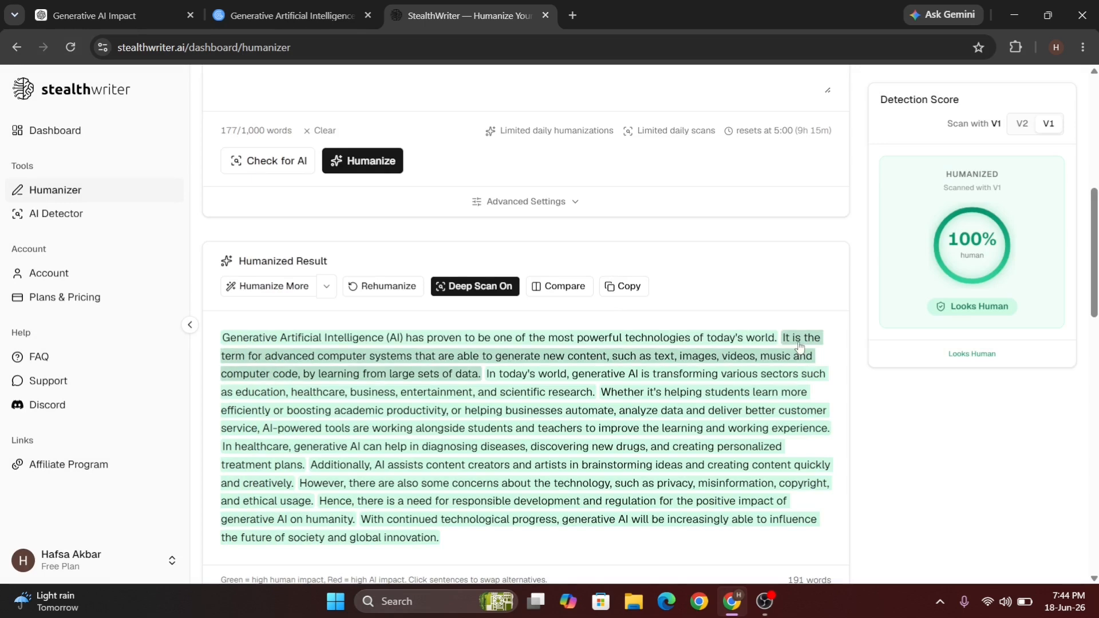
Keep Option 1 among the second sentence's alternatives and copy the whole humanized result
{"action": "left_click", "coordinate": [424, 365]}
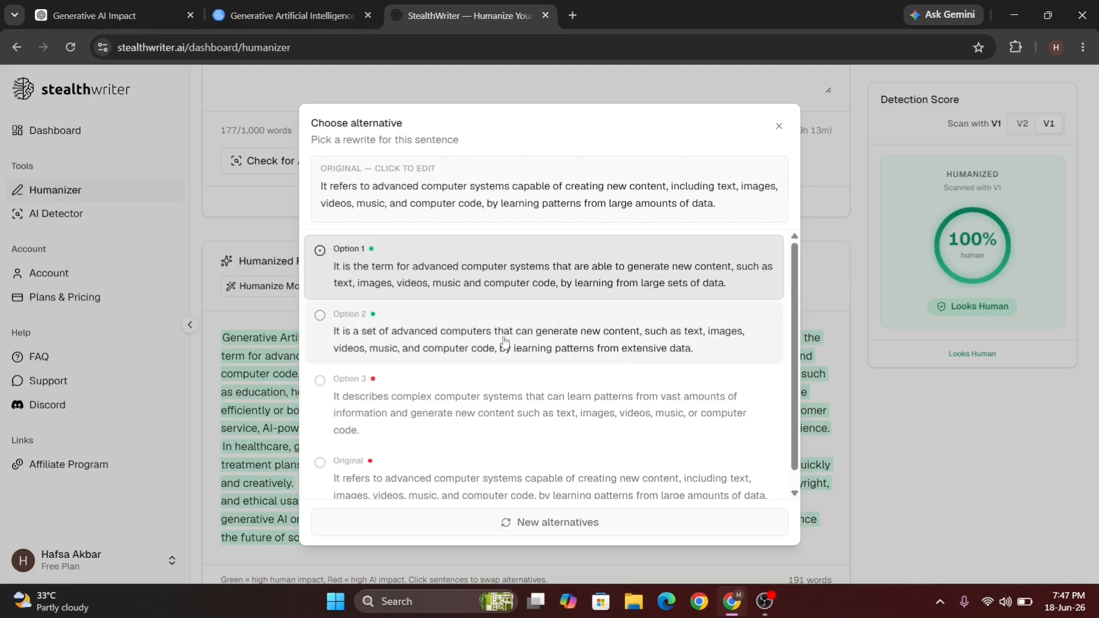
{"action": "left_click", "coordinate": [514, 297]}
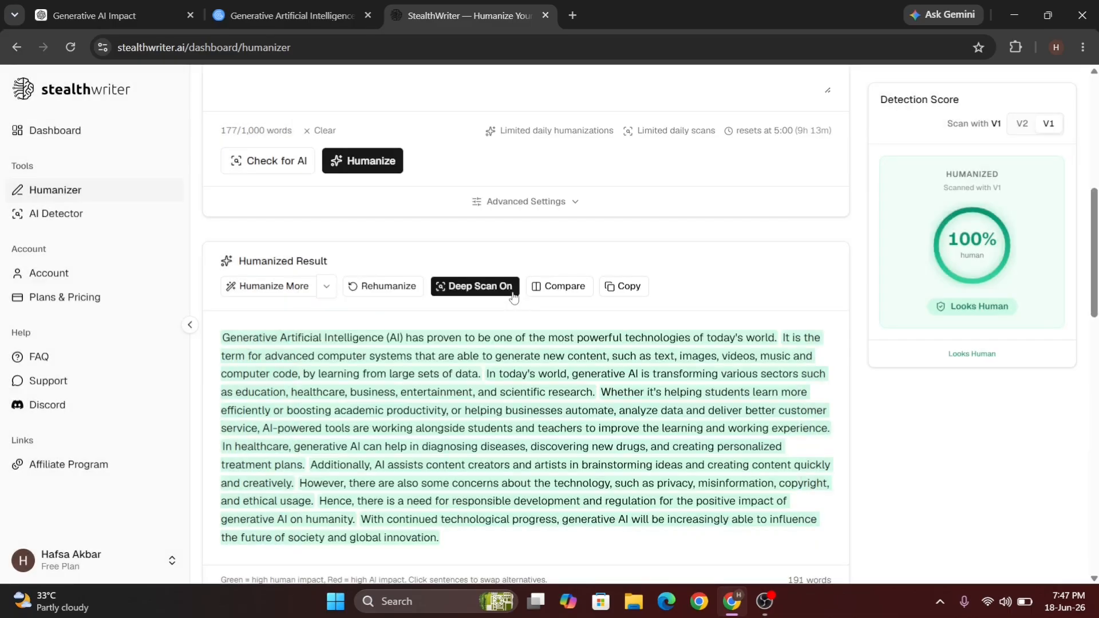
{"action": "left_click", "coordinate": [630, 288]}
Open StealthWriter's AI Detector in a new tab, paste the humanized text and scan it with V2
{"action": "right_click", "coordinate": [60, 209]}
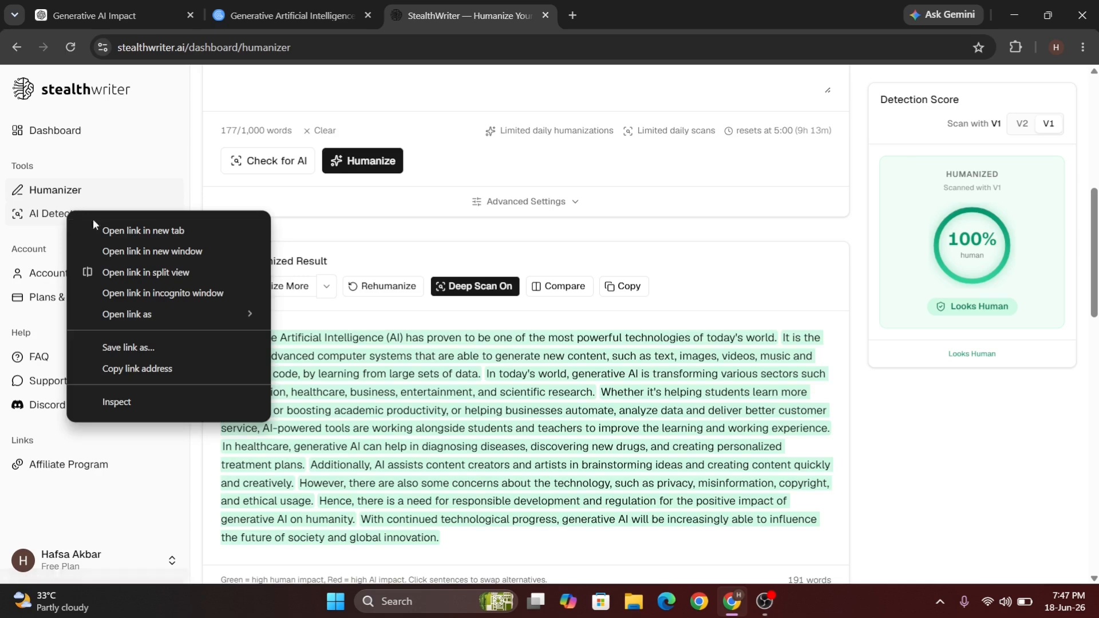
{"action": "left_click", "coordinate": [140, 228]}
{"action": "left_click", "coordinate": [647, 17]}
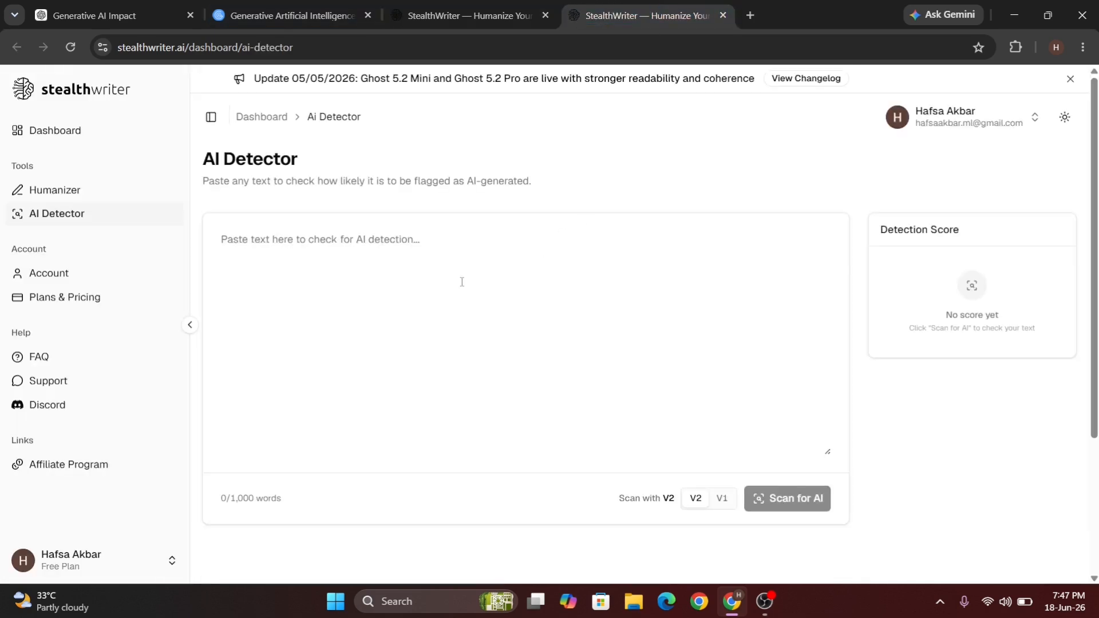
{"action": "key", "text": "ctrl+v"}
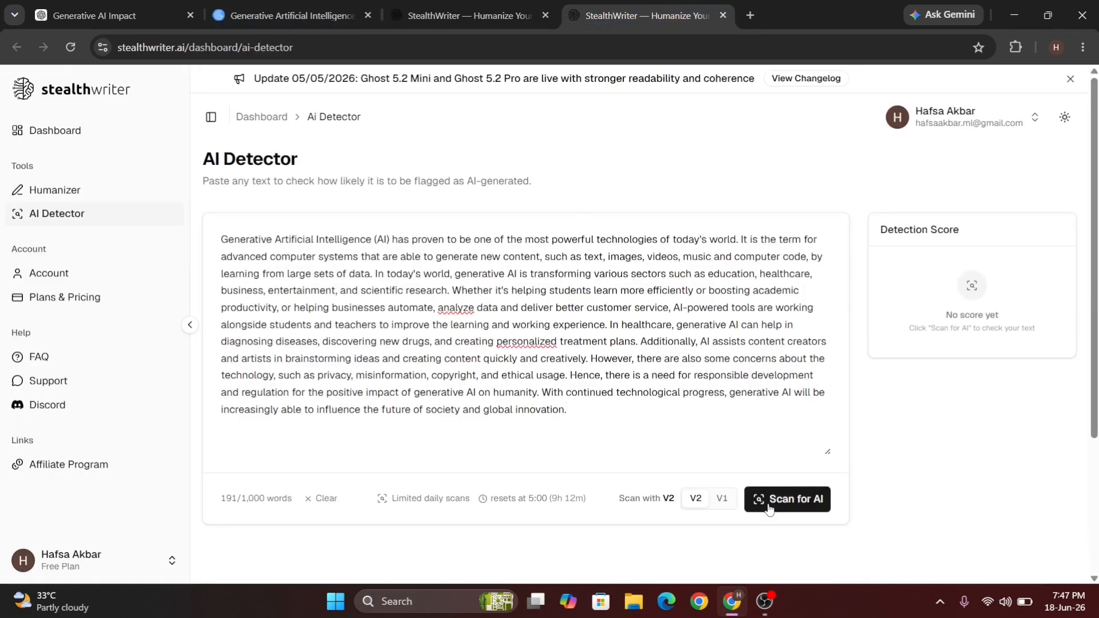
{"action": "left_click", "coordinate": [771, 506]}
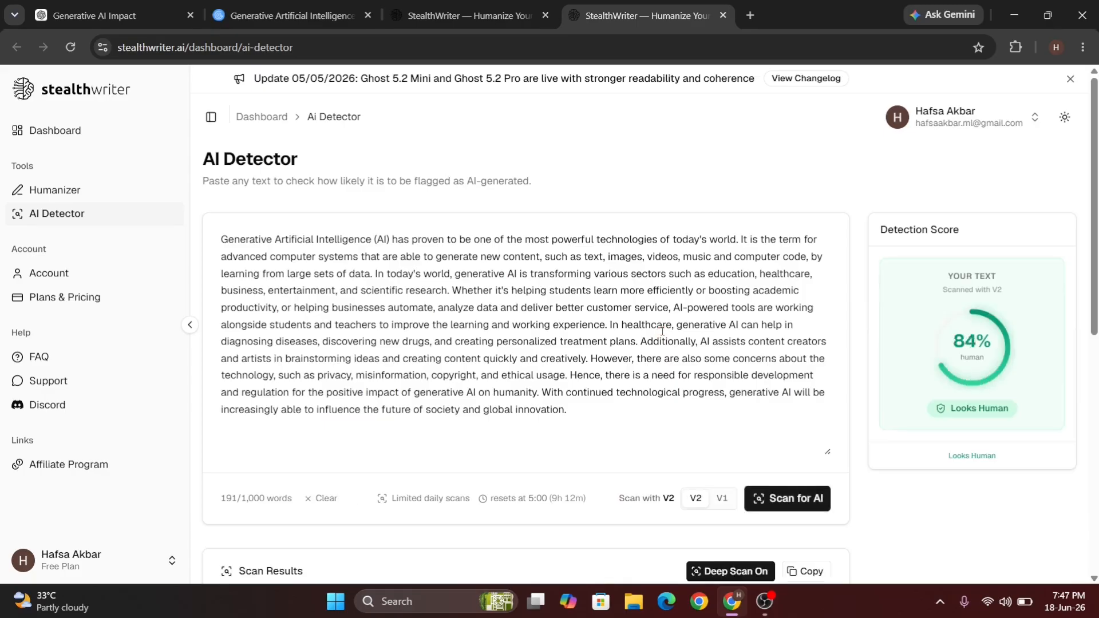
{"action": "scroll", "coordinate": [665, 335], "scroll_direction": "down", "scroll_amount": 1}
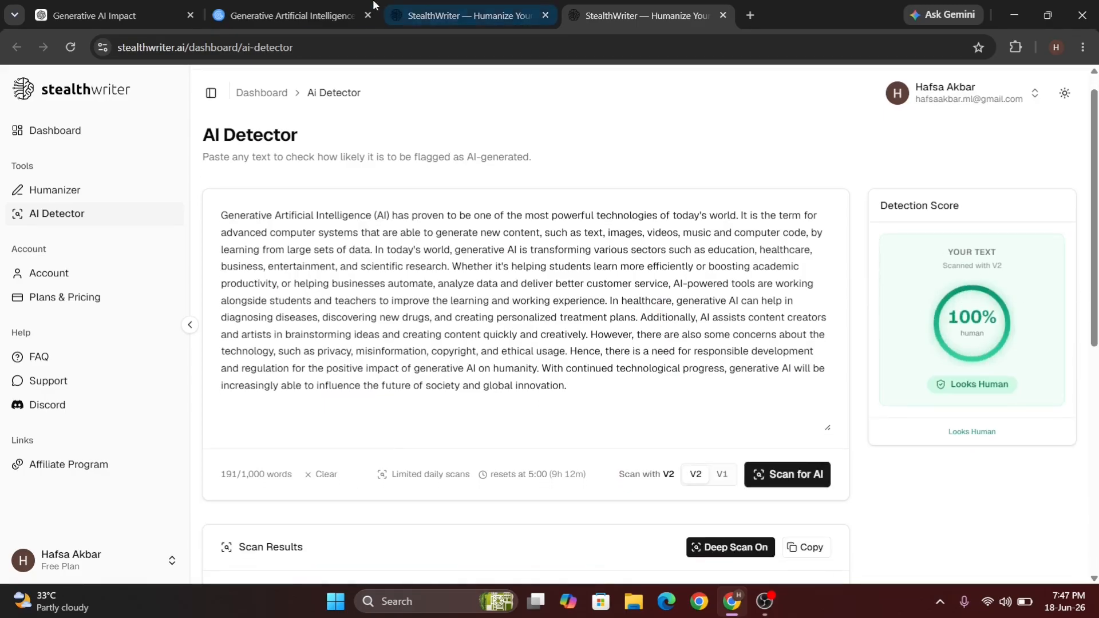
Switch to GPTZero, replace the document's whole text with the humanized paragraph and rescan it
{"action": "left_click", "coordinate": [324, 7]}
{"action": "key", "text": "ctrl+a"}
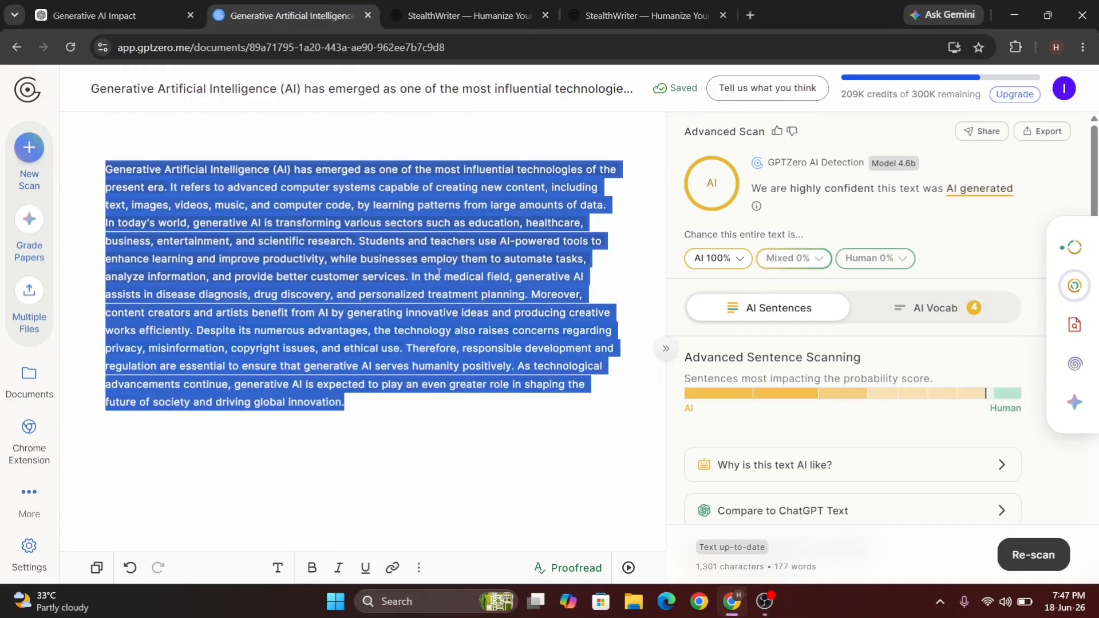
{"action": "key", "text": "ctrl+v"}
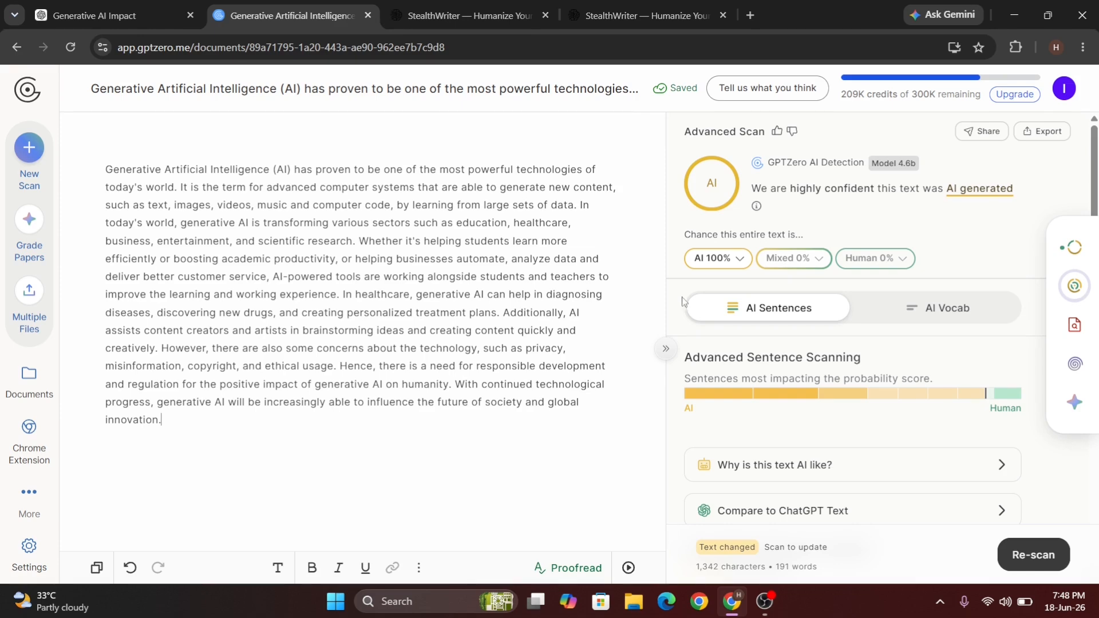
{"action": "left_click", "coordinate": [1033, 556]}
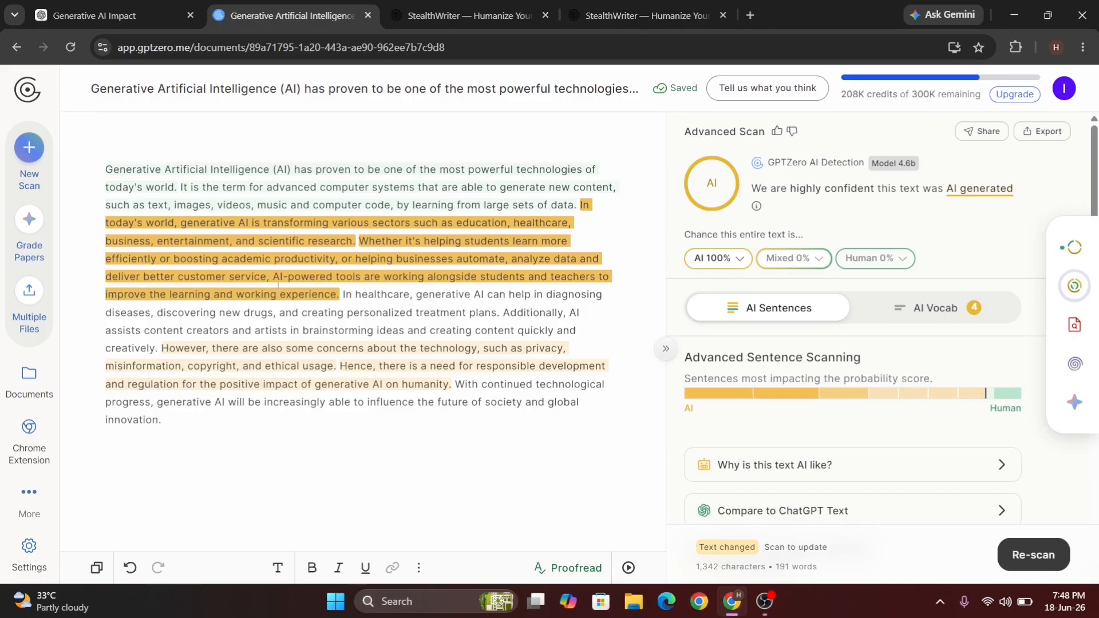
Return to StealthWriter's Humanizer, humanize the result further, and run a fresh humanization of the original paragraph
{"action": "left_click", "coordinate": [464, 16]}
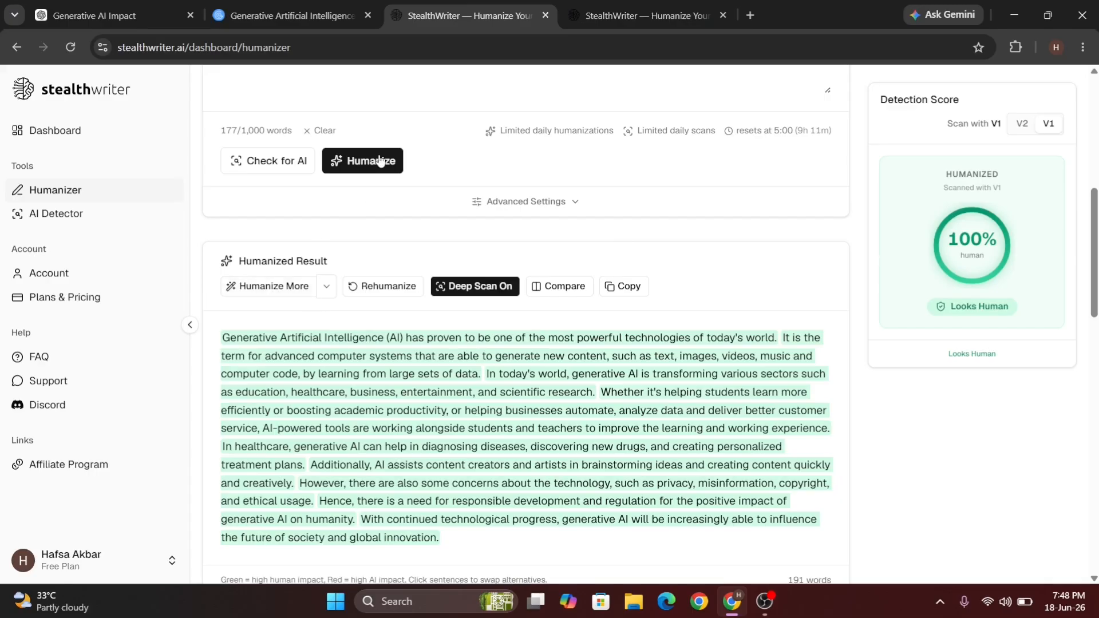
{"action": "left_click", "coordinate": [283, 286]}
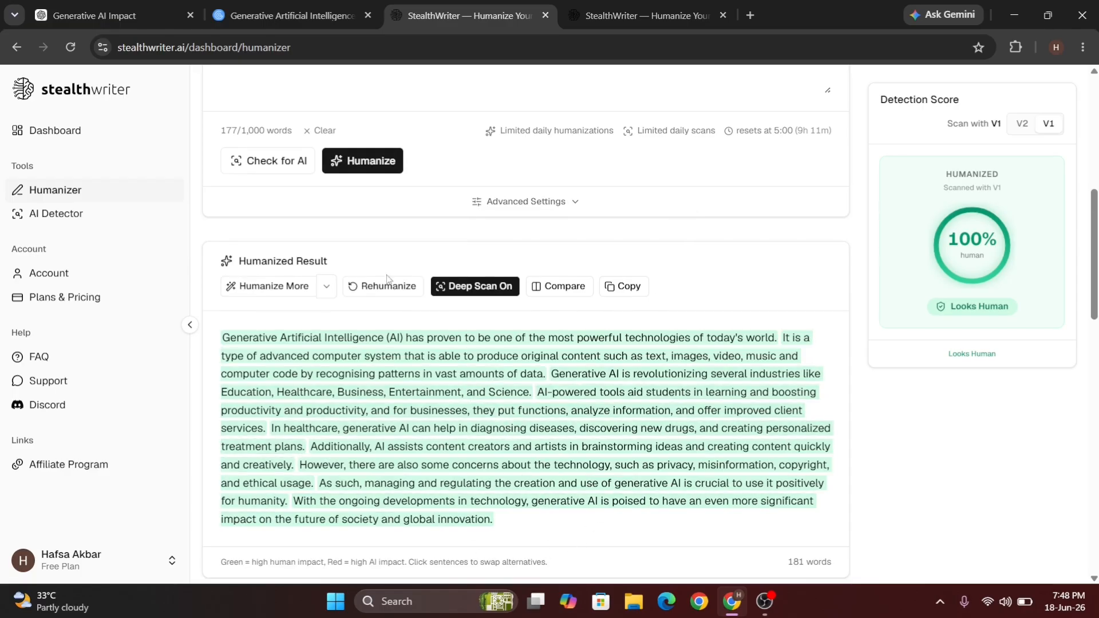
{"action": "left_click", "coordinate": [366, 161]}
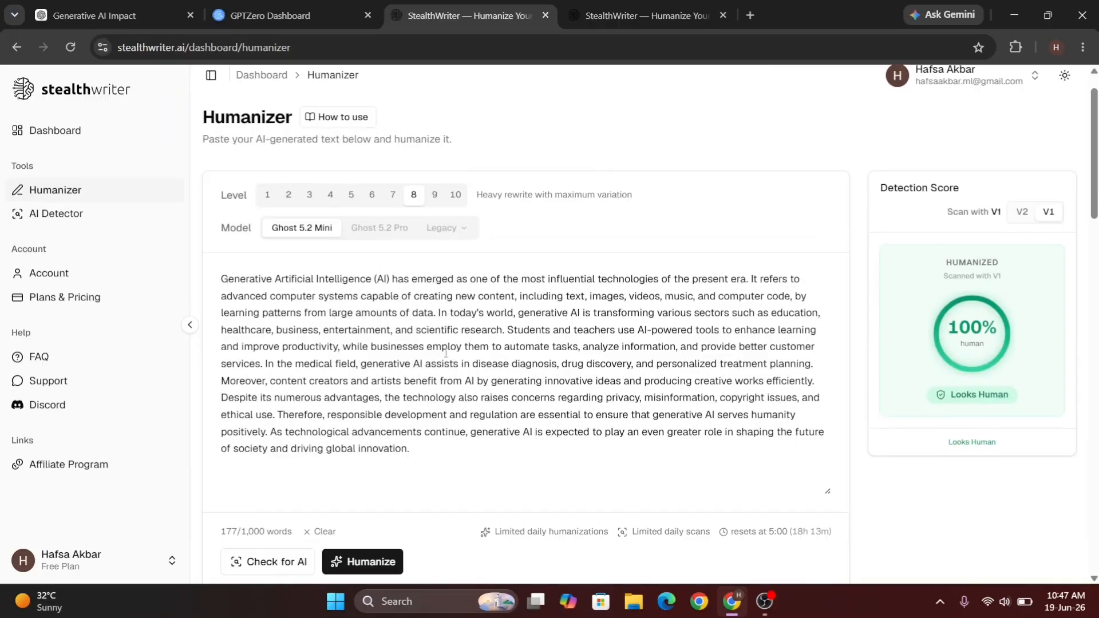
{"action": "scroll", "coordinate": [675, 171], "scroll_direction": "down", "scroll_amount": 8}
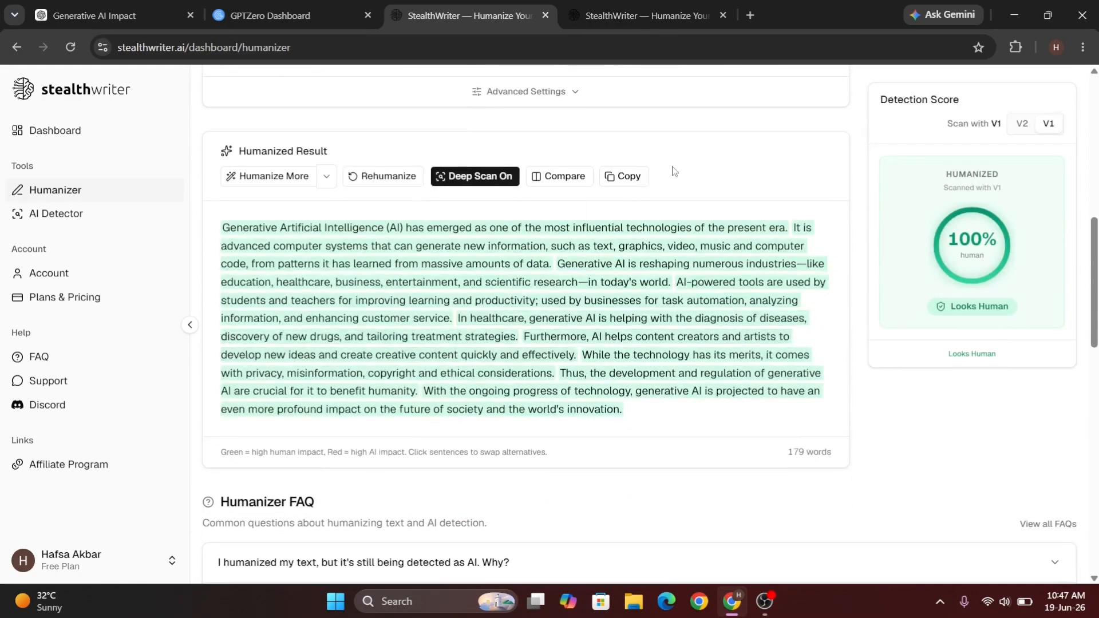
Copy the new humanized result, paste it into StealthWriter's AI Detector and scan it with V2
{"action": "left_click", "coordinate": [624, 176]}
{"action": "left_click", "coordinate": [674, 5]}
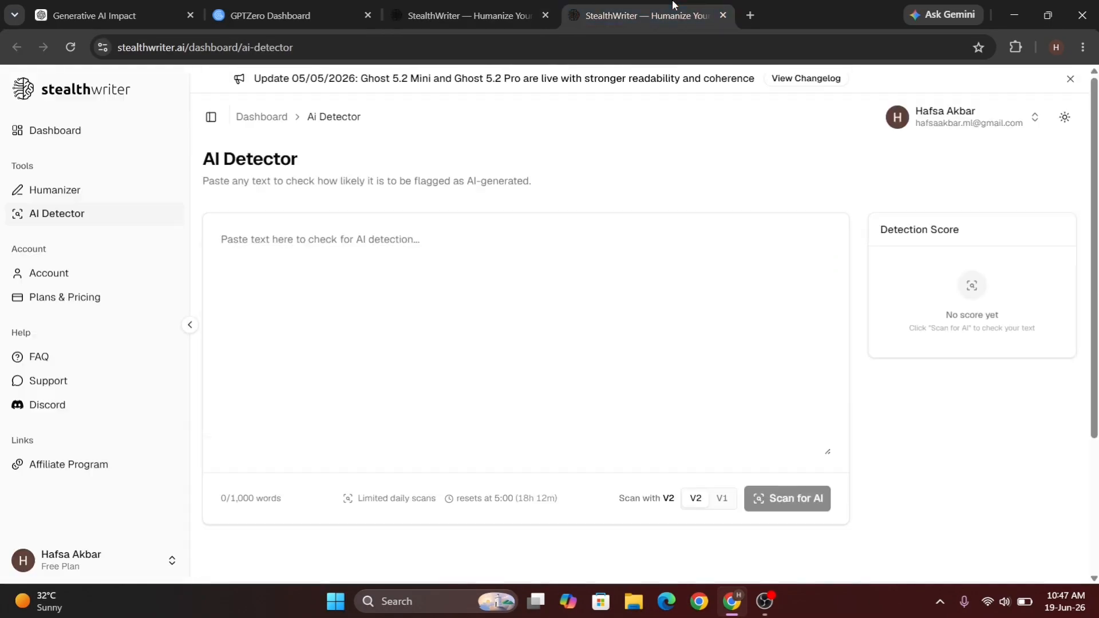
{"action": "key", "text": "ctrl+v"}
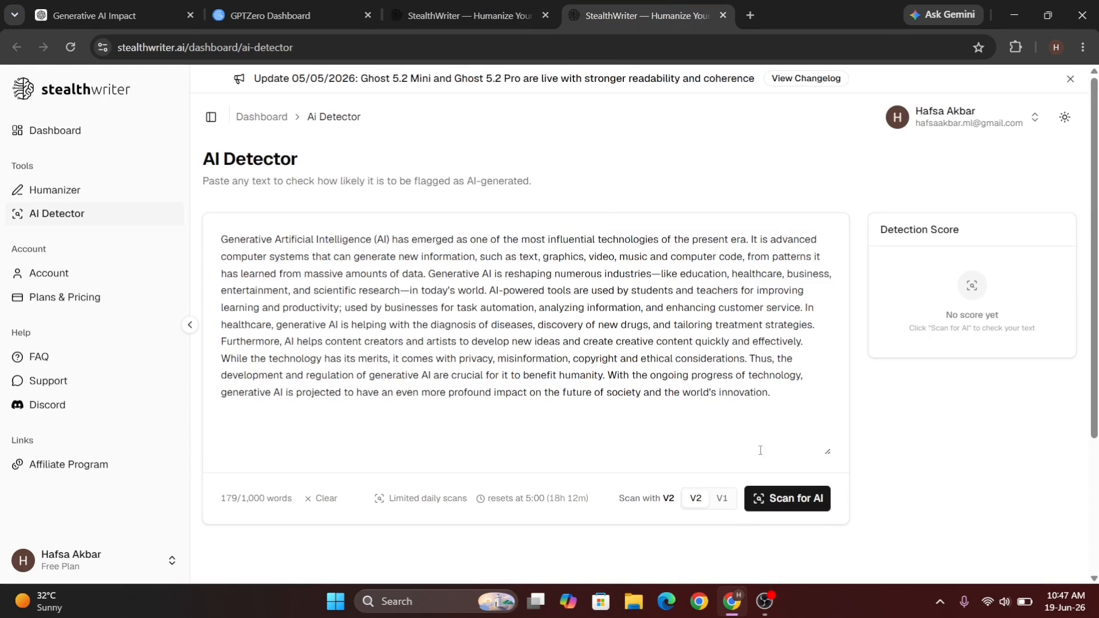
{"action": "left_click", "coordinate": [769, 499]}
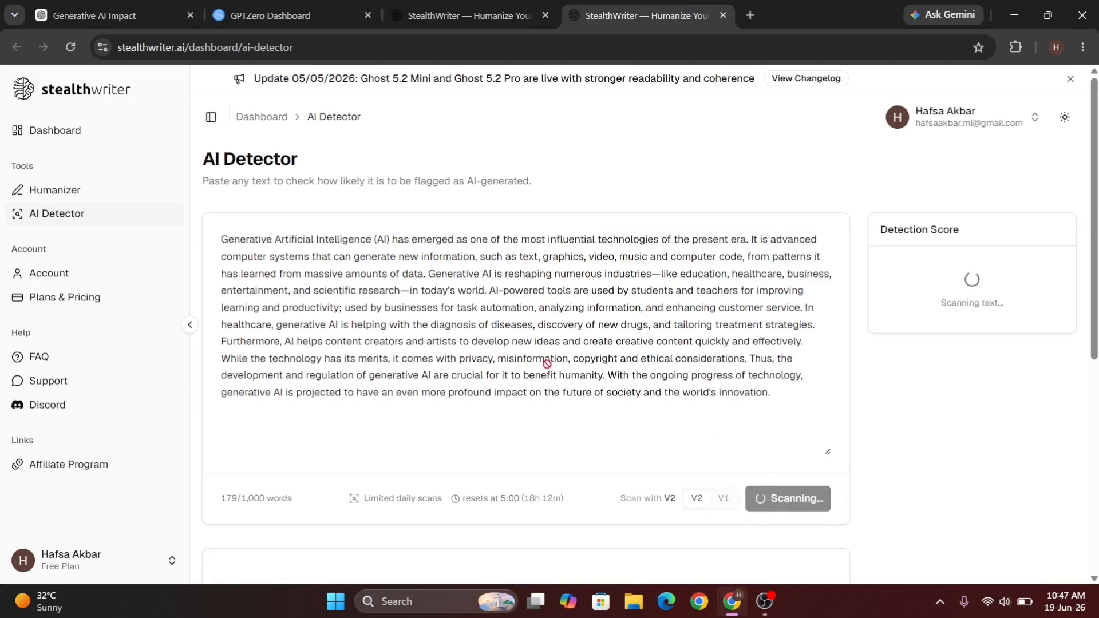
{"action": "scroll", "coordinate": [549, 365], "scroll_direction": "down", "scroll_amount": 2}
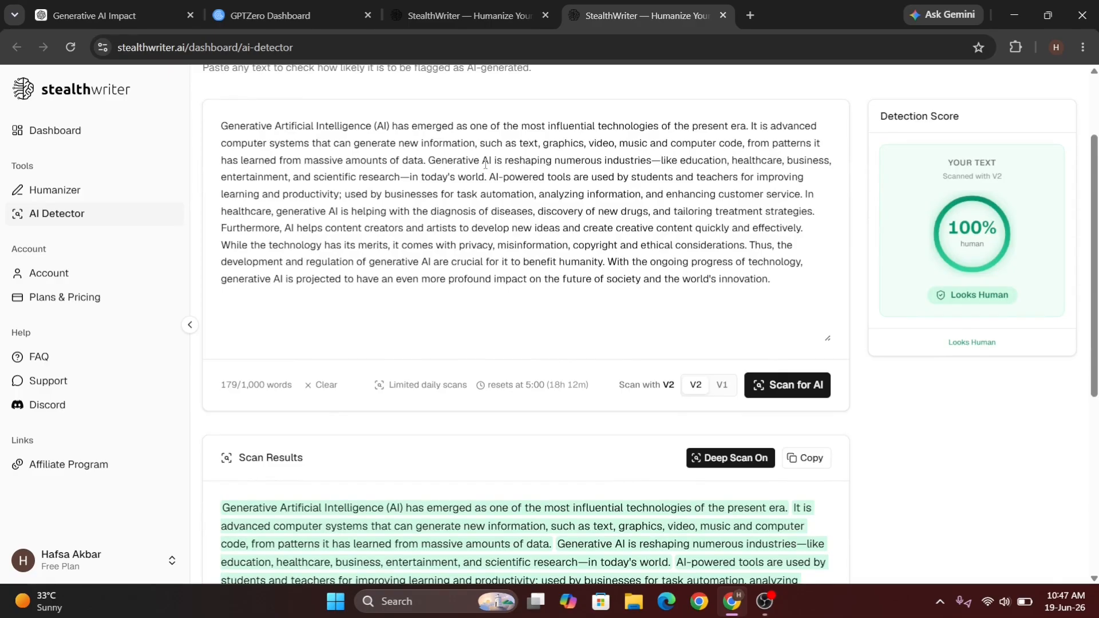
Switch to GPTZero, paste the humanized paragraph into the empty document, run an Advanced AI Scan and review the highlighted sentences
{"action": "left_click", "coordinate": [275, 15]}
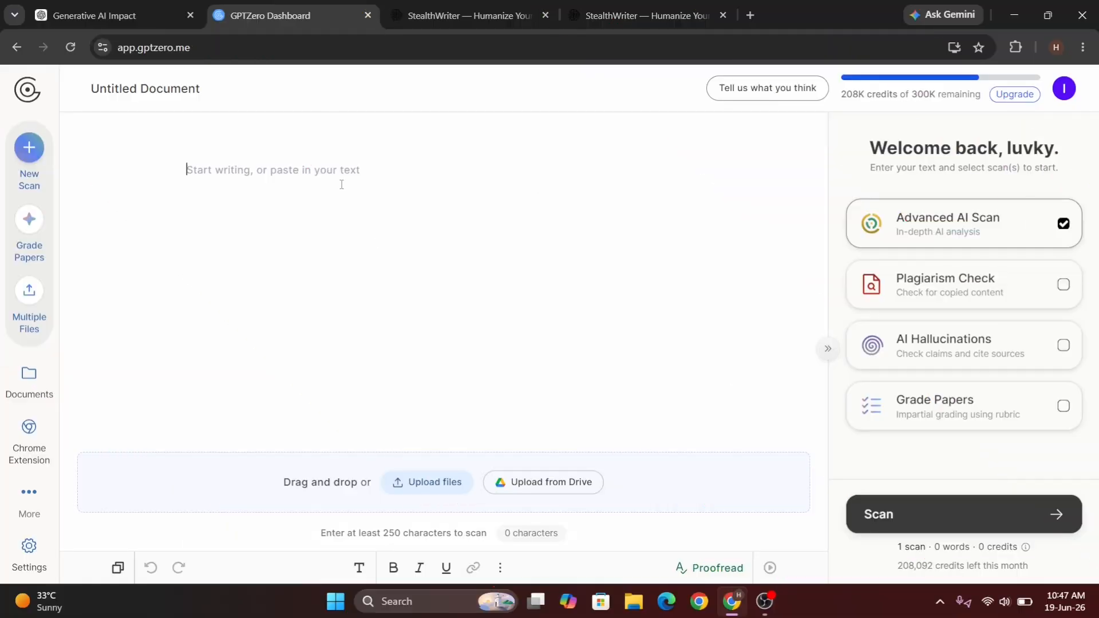
{"action": "key", "text": "ctrl+v"}
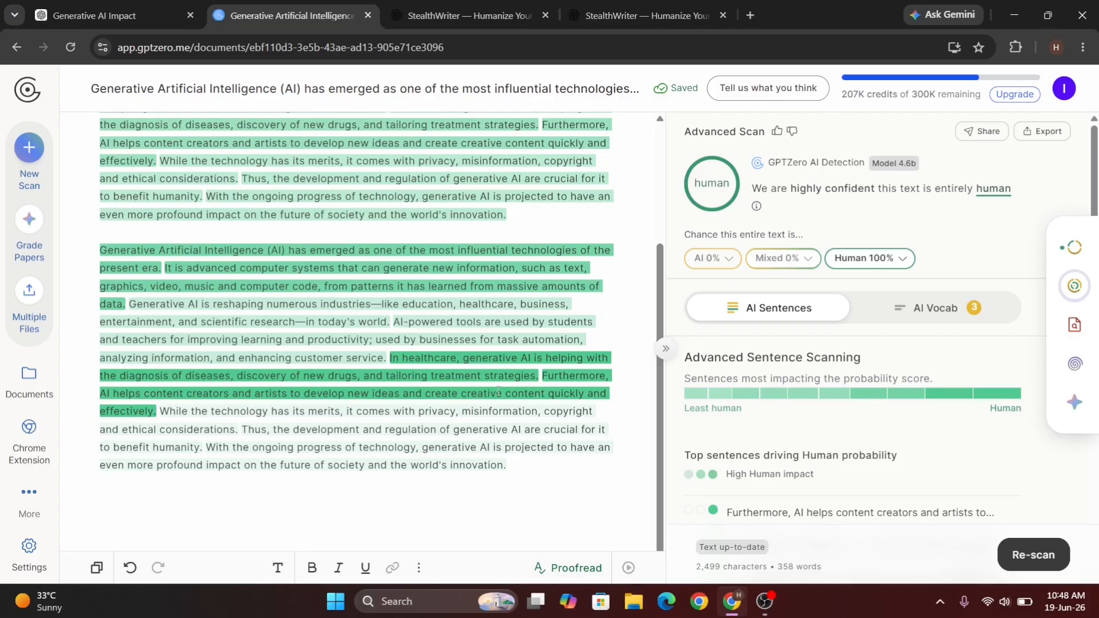
{"action": "scroll", "coordinate": [498, 391], "scroll_direction": "up", "scroll_amount": 1}
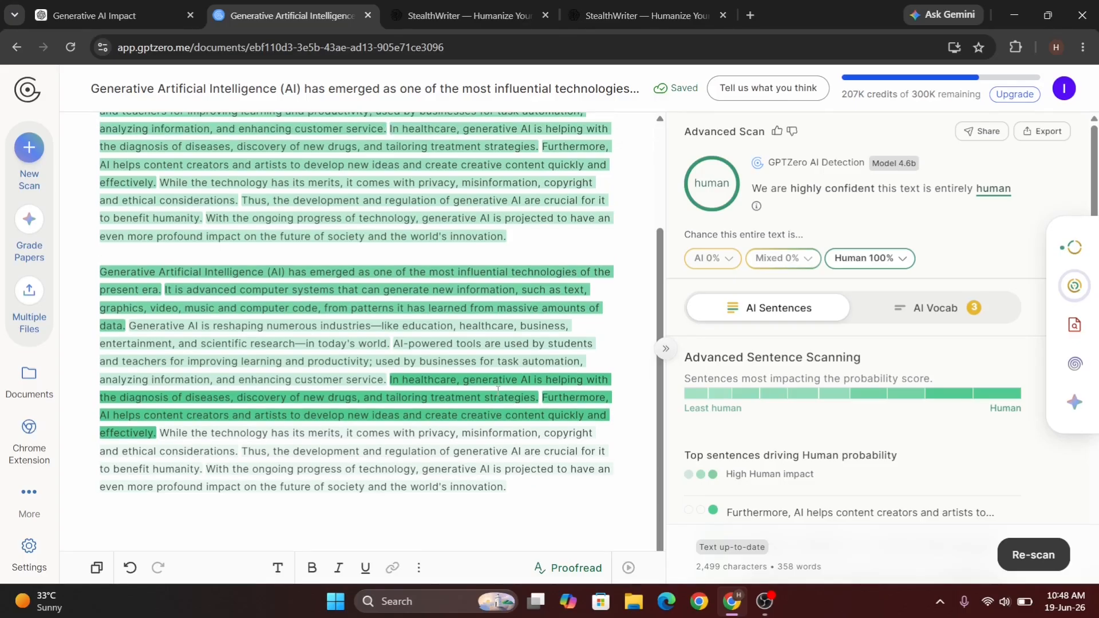
{"action": "scroll", "coordinate": [498, 388], "scroll_direction": "up", "scroll_amount": 2}
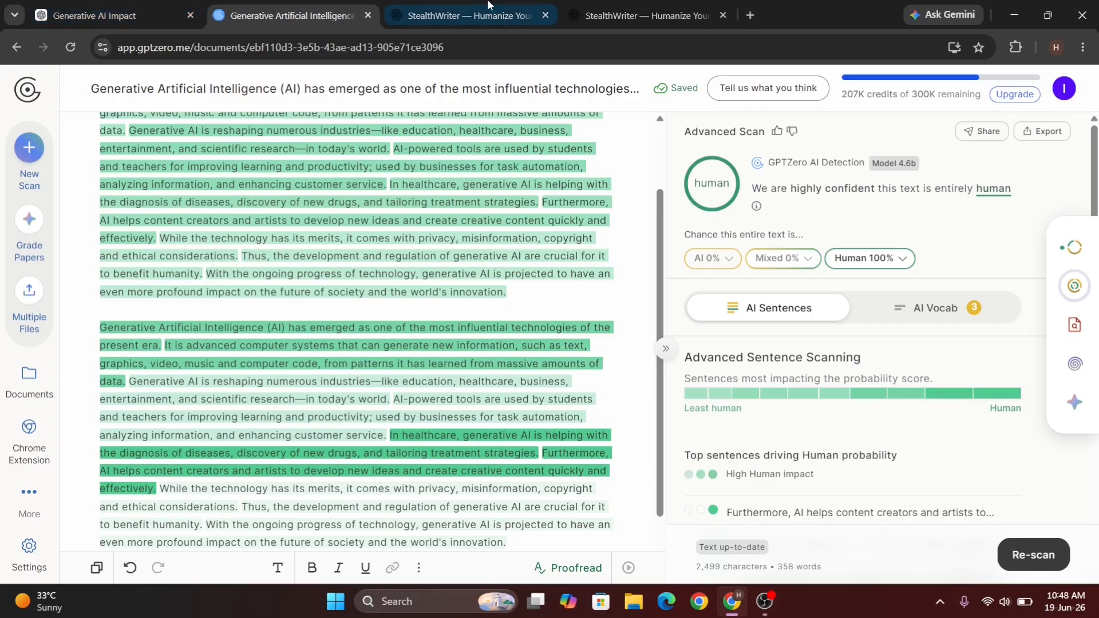
Copy the humanized result from StealthWriter again and paste it into a new ChatGPT message, leaving blank lines above it
{"action": "left_click", "coordinate": [470, 15]}
{"action": "left_click", "coordinate": [627, 176]}
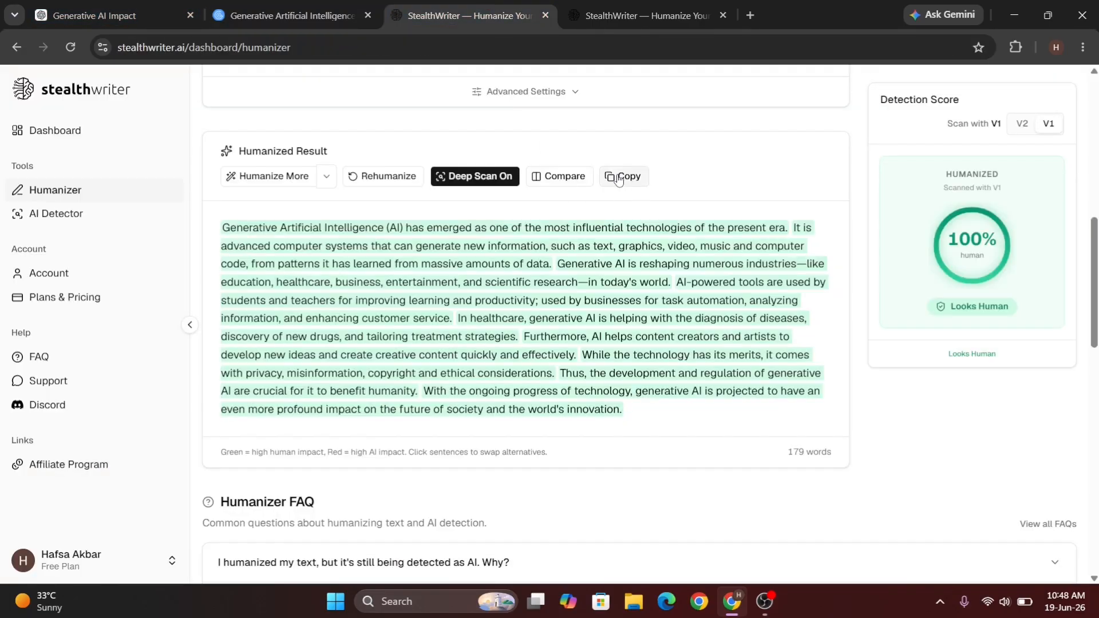
{"action": "left_click", "coordinate": [229, 5]}
{"action": "left_click", "coordinate": [634, 7]}
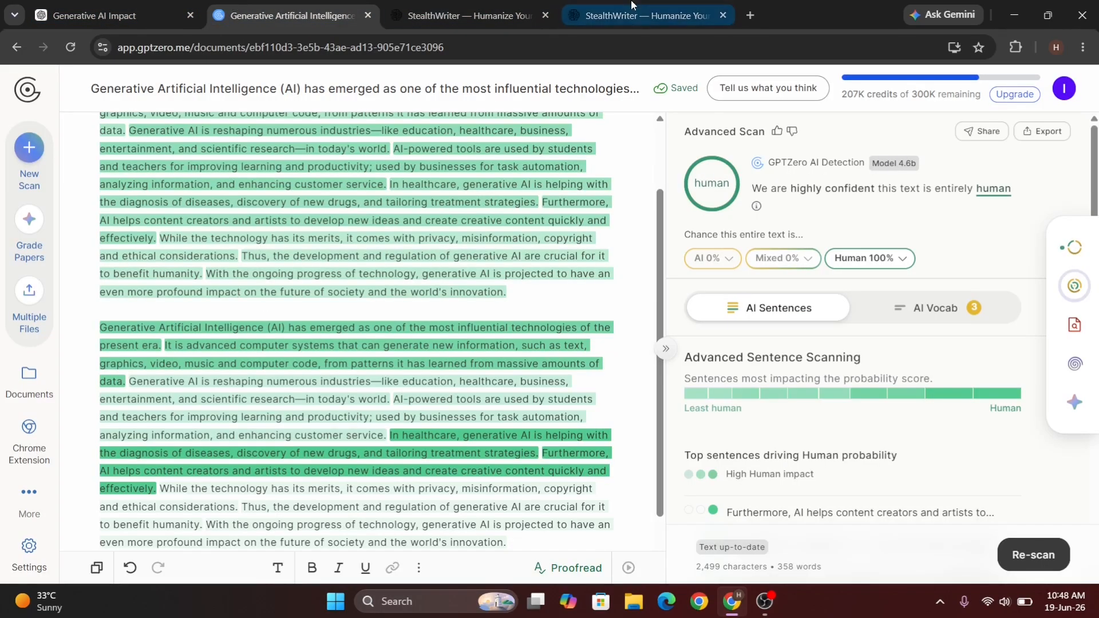
{"action": "left_click", "coordinate": [466, 6]}
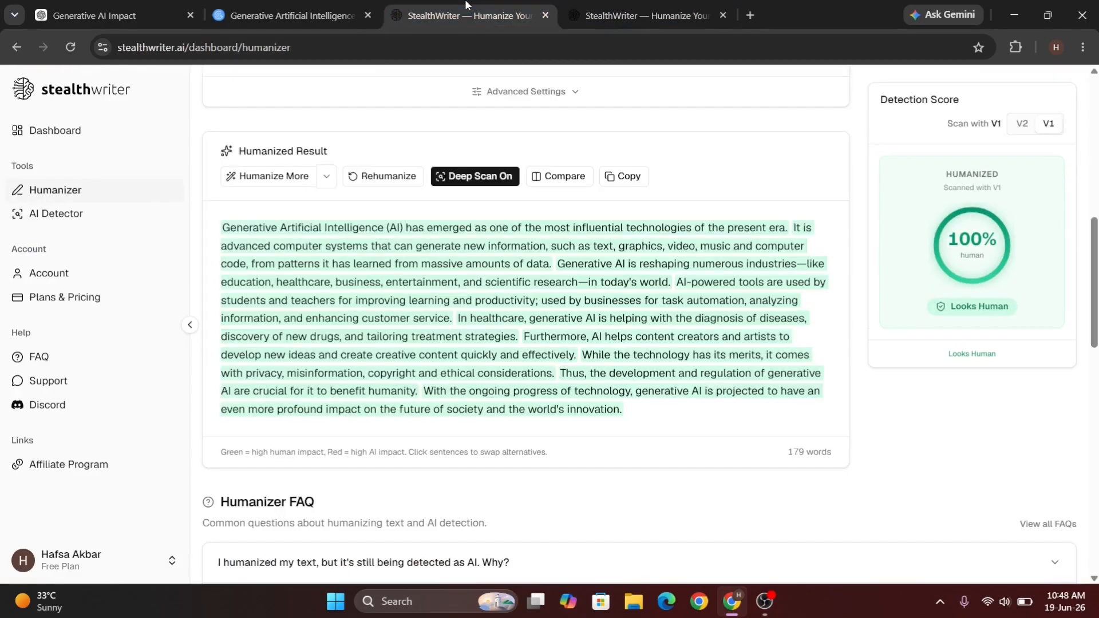
{"action": "left_click", "coordinate": [286, 14]}
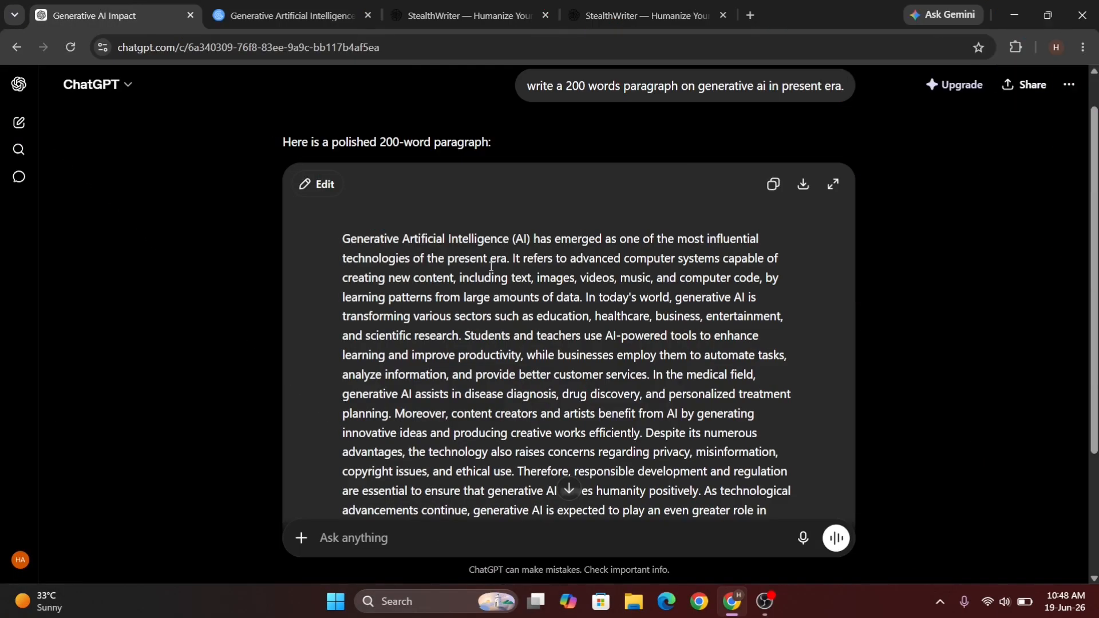
{"action": "scroll", "coordinate": [491, 265], "scroll_direction": "down", "scroll_amount": 3}
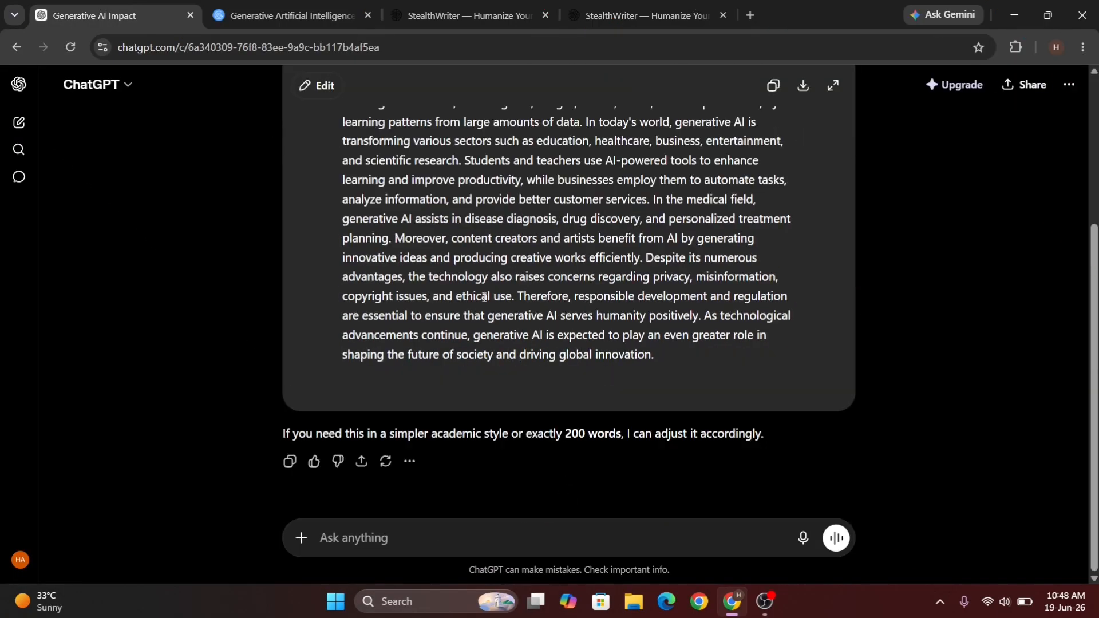
{"action": "left_click", "coordinate": [346, 540]}
{"action": "key", "text": "ctrl+v"}
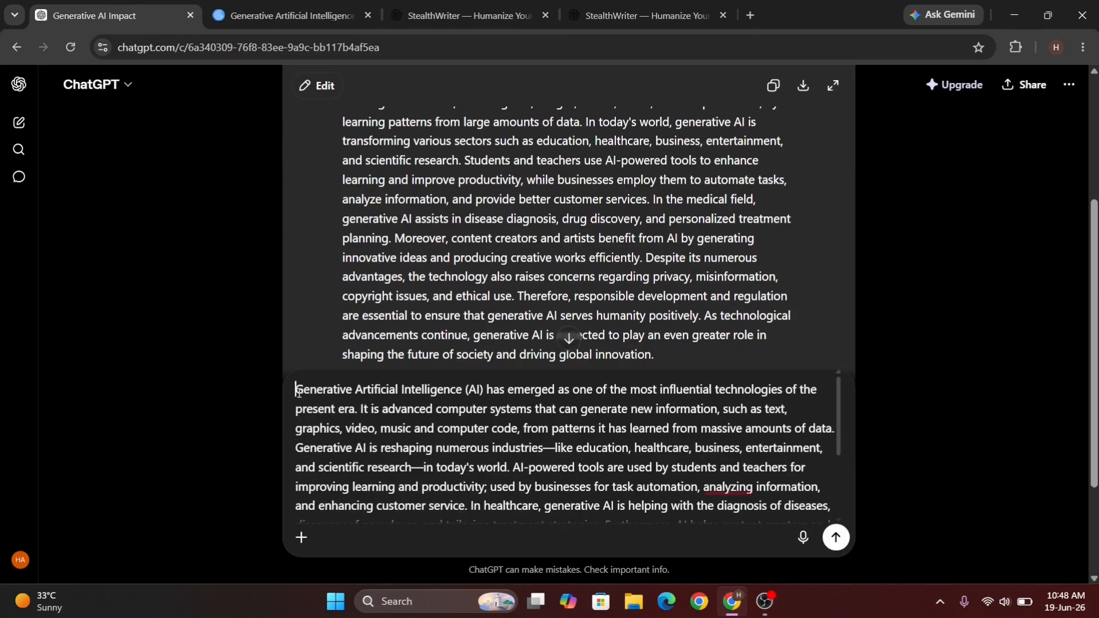
{"action": "key", "text": "shift+Return"}
{"action": "key", "text": "shift+Return"}
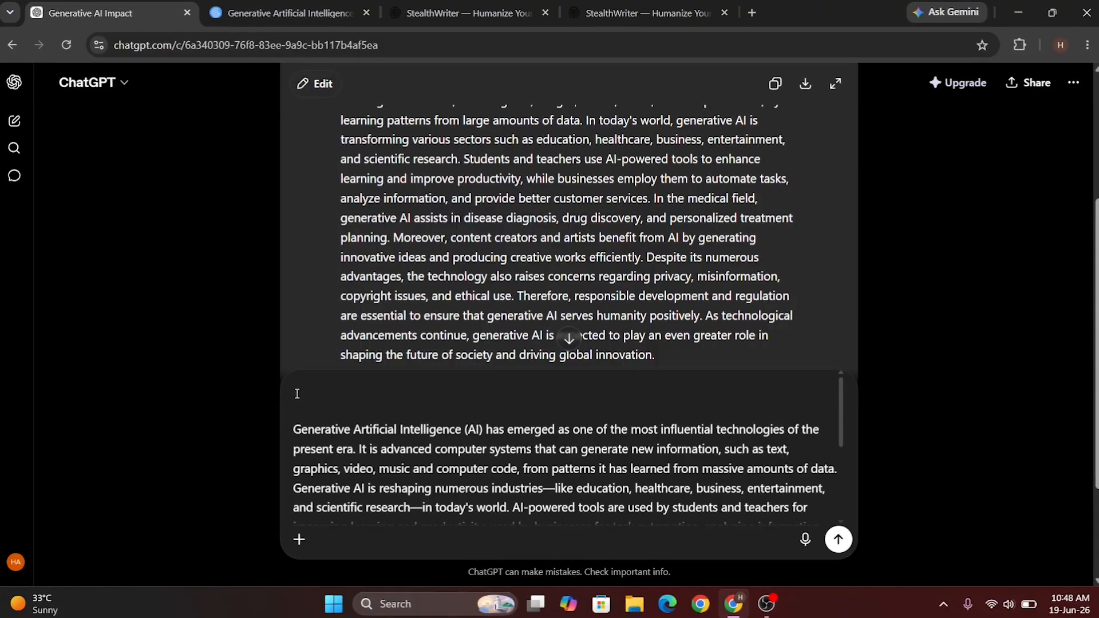
Start the prompt above the pasted paragraph with "read the below paragraph and guide me, if there are any grammatical mistakes"
{"action": "type", "text": "read t"}
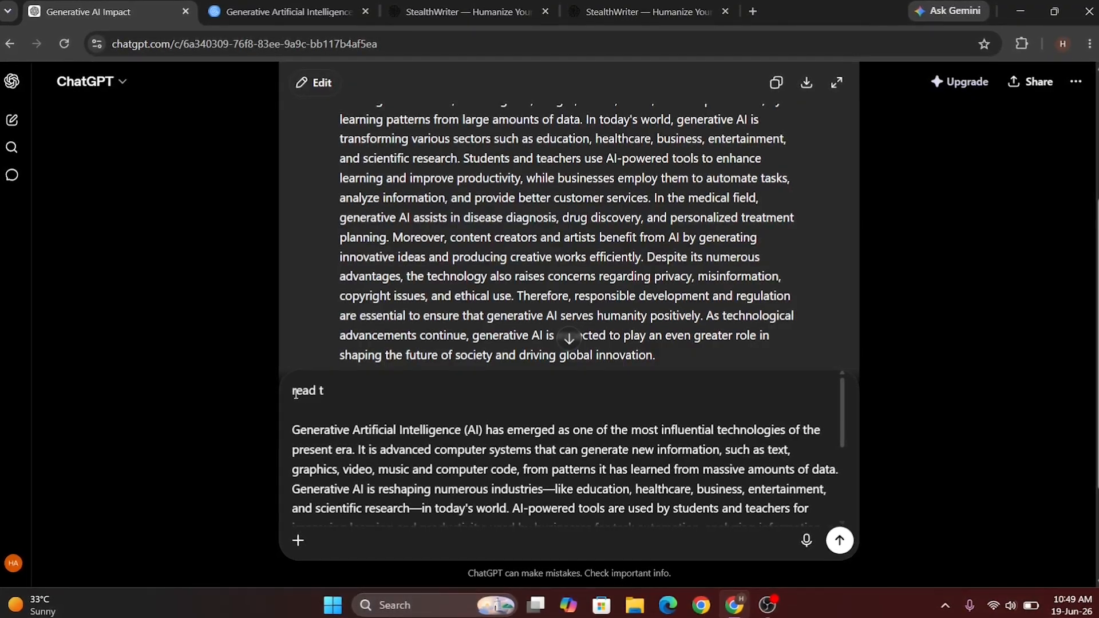
{"action": "type", "text": "he be"}
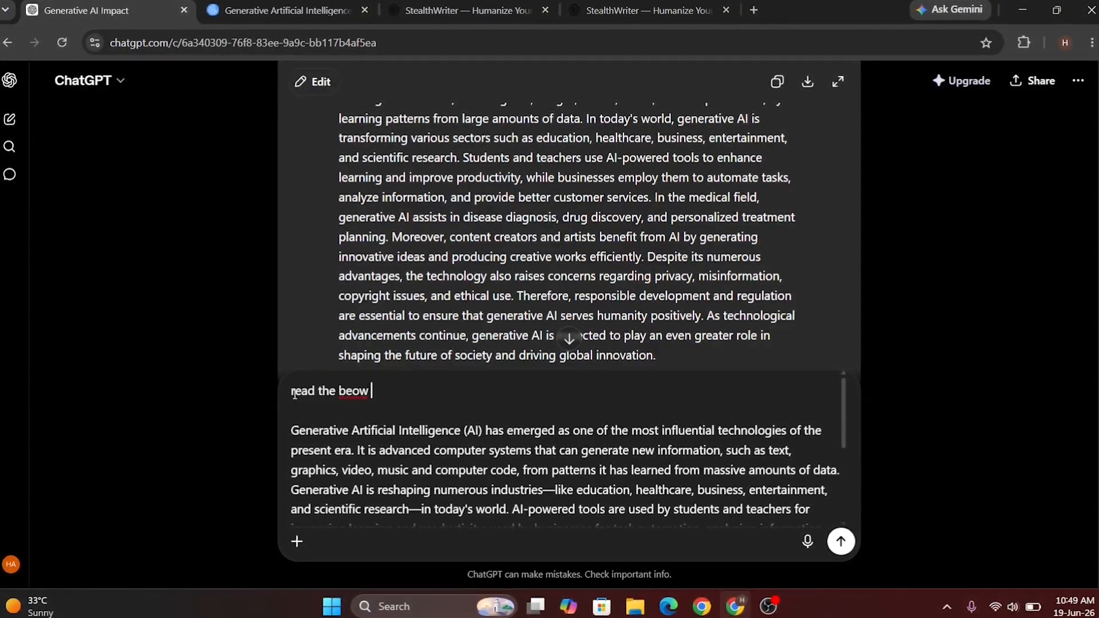
{"action": "type", "text": "ow"}
{"action": "key", "text": "BackSpace"}
{"action": "key", "text": "BackSpace"}
{"action": "type", "text": "low pa"}
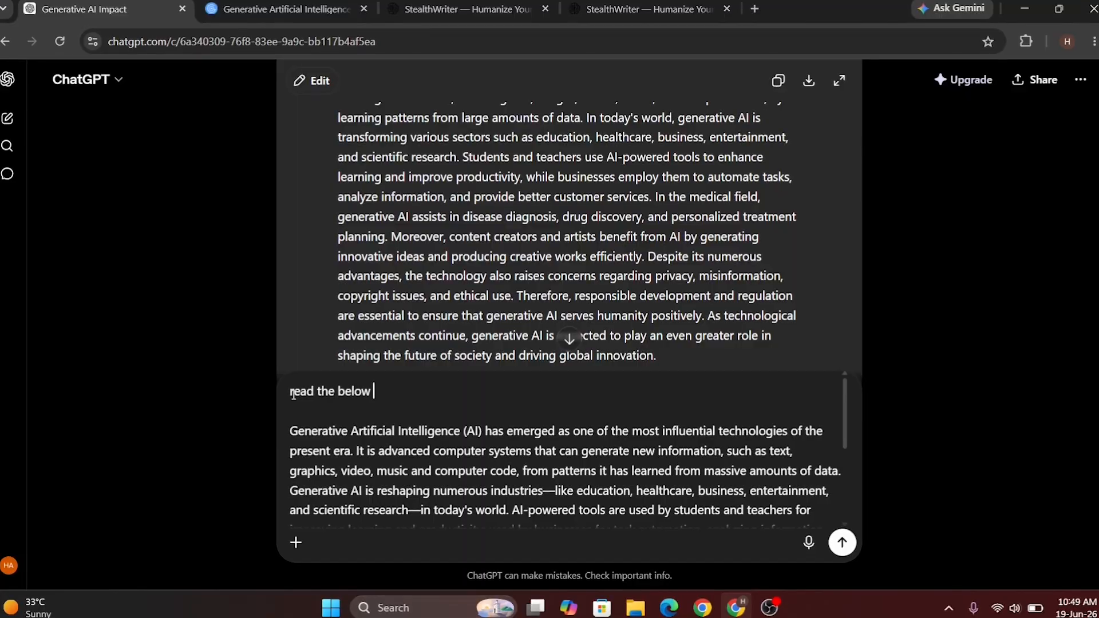
{"action": "type", "text": "ragraph and"}
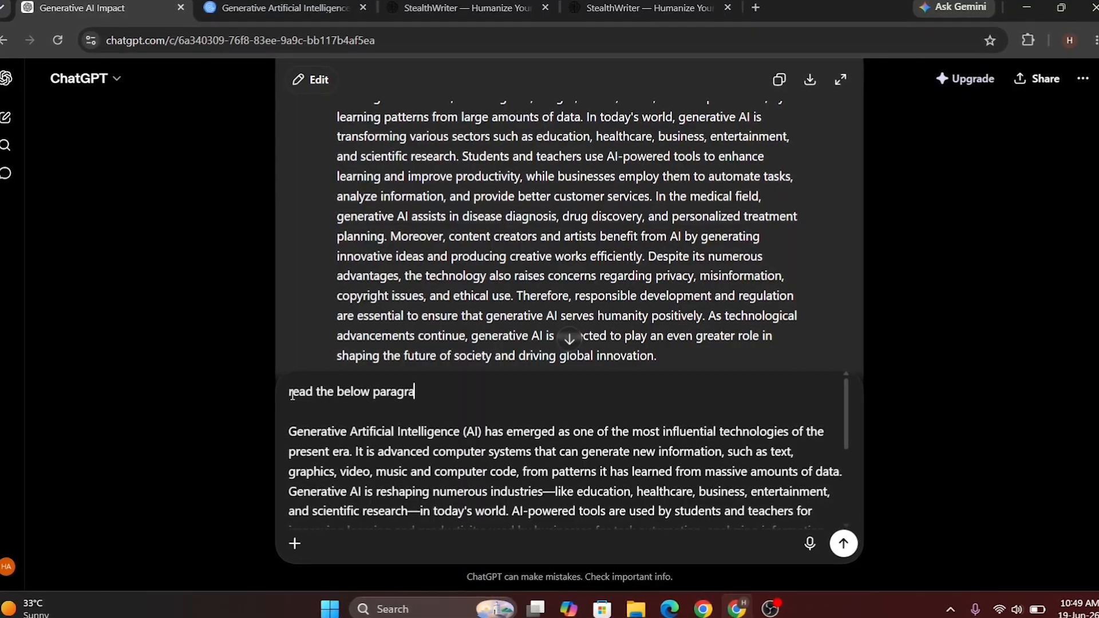
{"action": "type", "text": " guide me"}
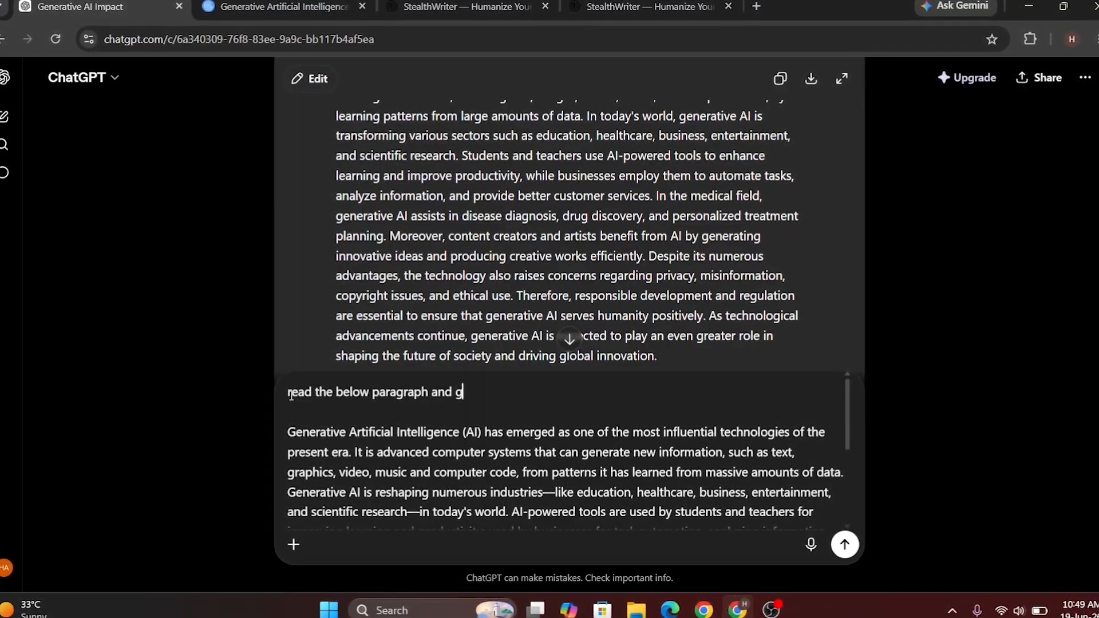
{"action": "type", "text": ", if there "}
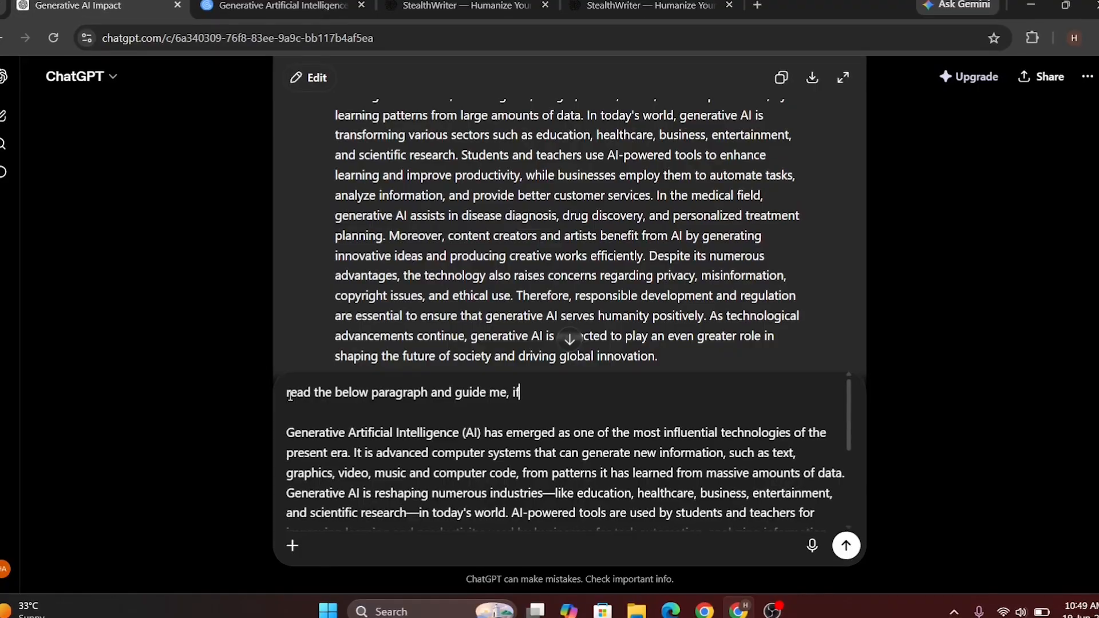
{"action": "type", "text": "are any "}
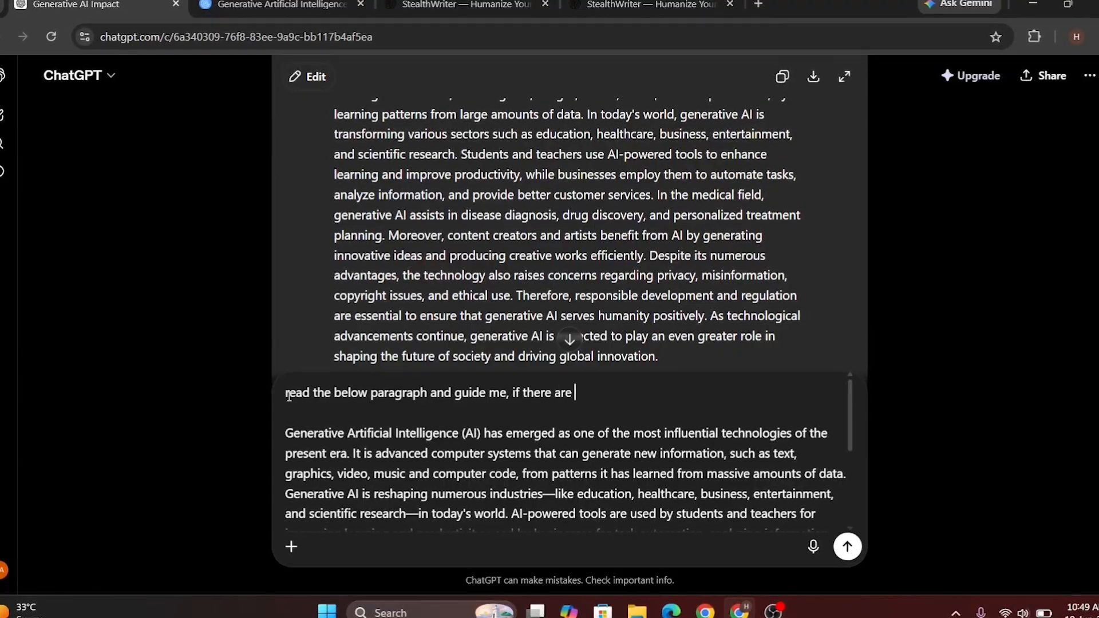
{"action": "type", "text": "gramat"}
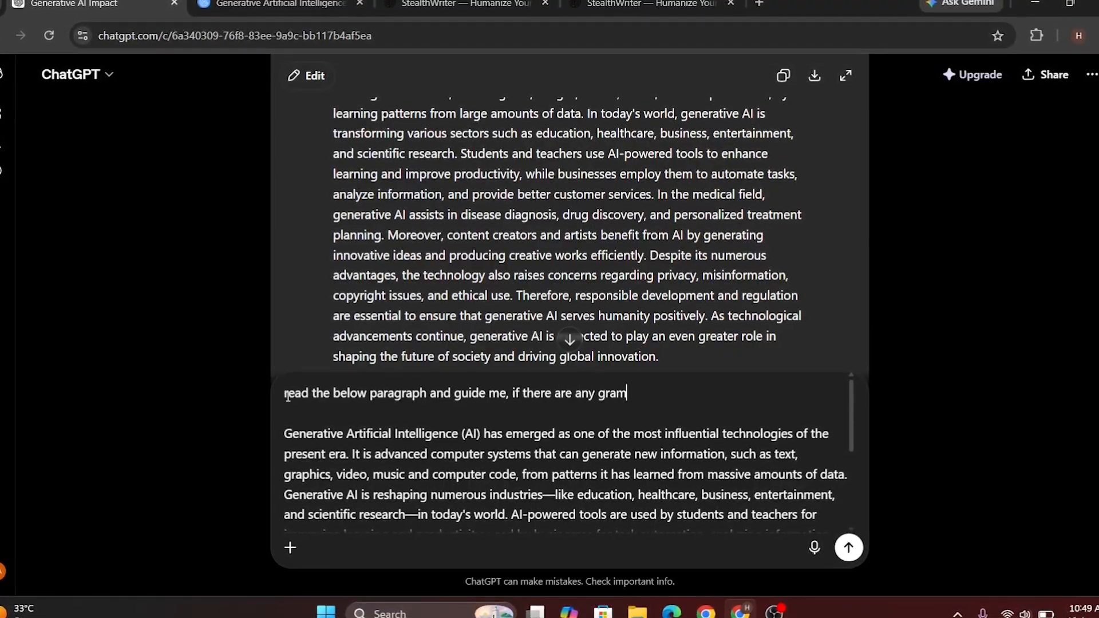
{"action": "type", "text": "ical m"}
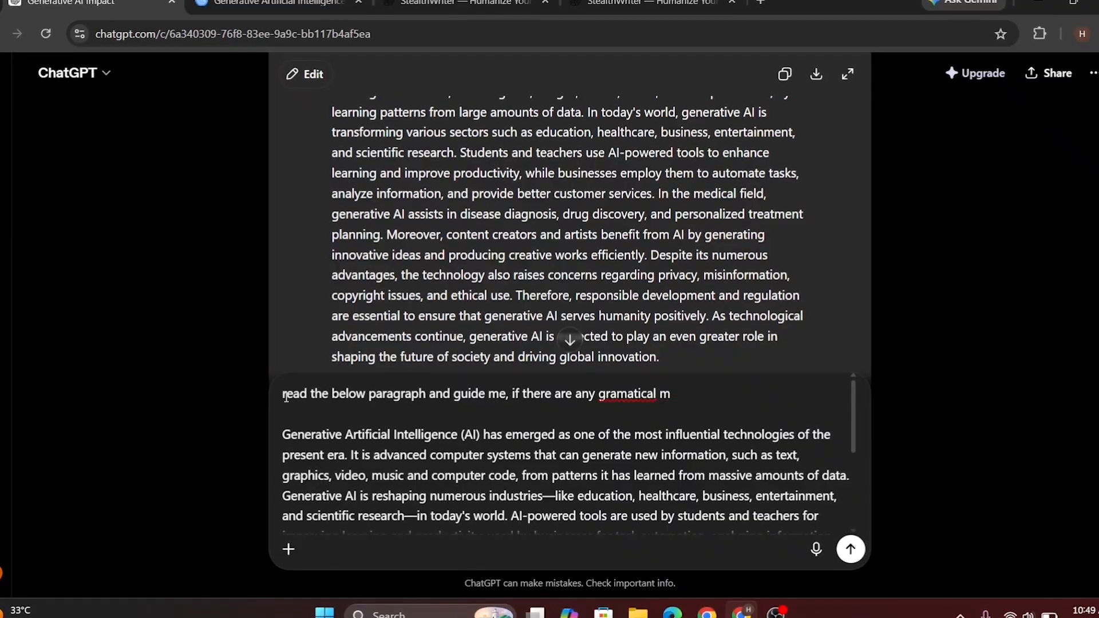
{"action": "right_click", "coordinate": [644, 395]}
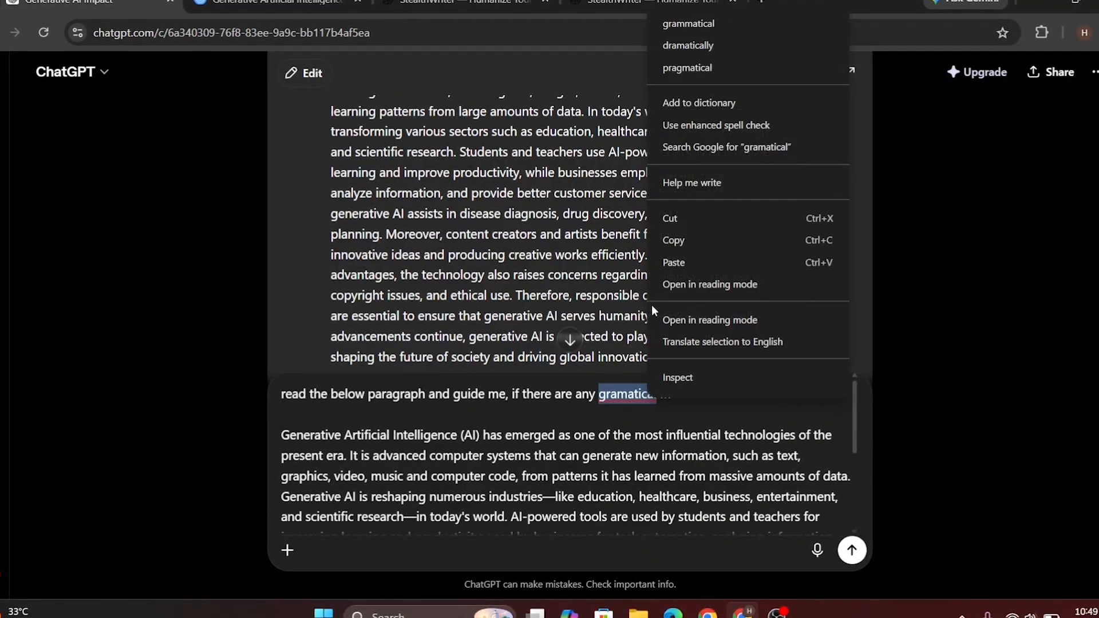
{"action": "left_click", "coordinate": [717, 25]}
{"action": "type", "text": "istakes"}
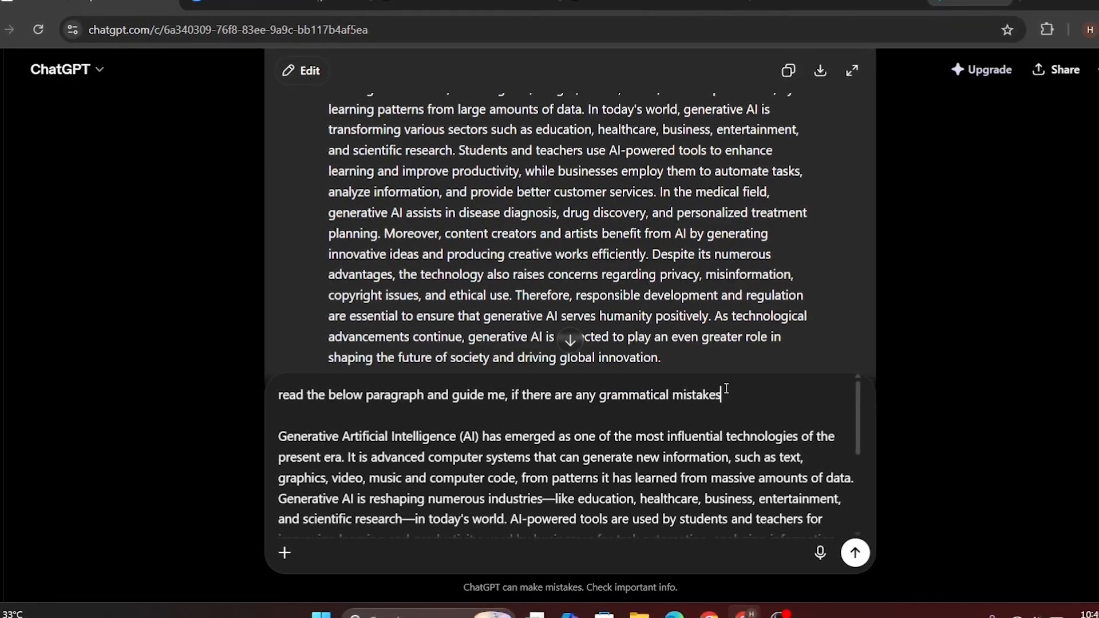
Extend the prompt to request line-by-line suggestions for manual editing, stating the content is humanized and only structure and mistakes need correcting, without rewriting all
{"action": "type", "text": ", so i ca"}
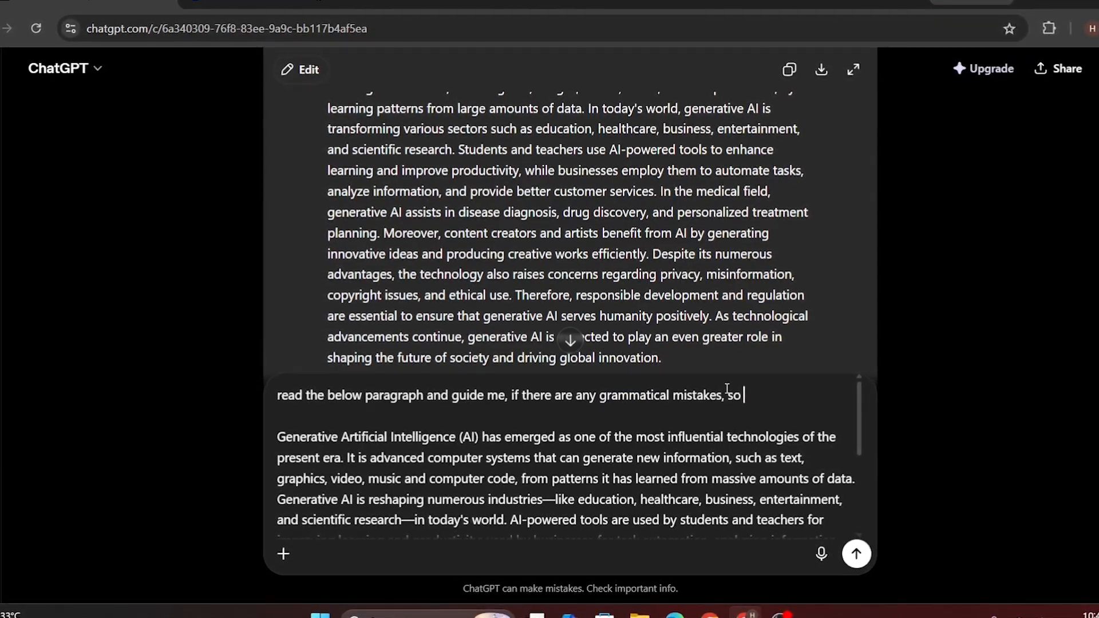
{"action": "type", "text": "n manua"}
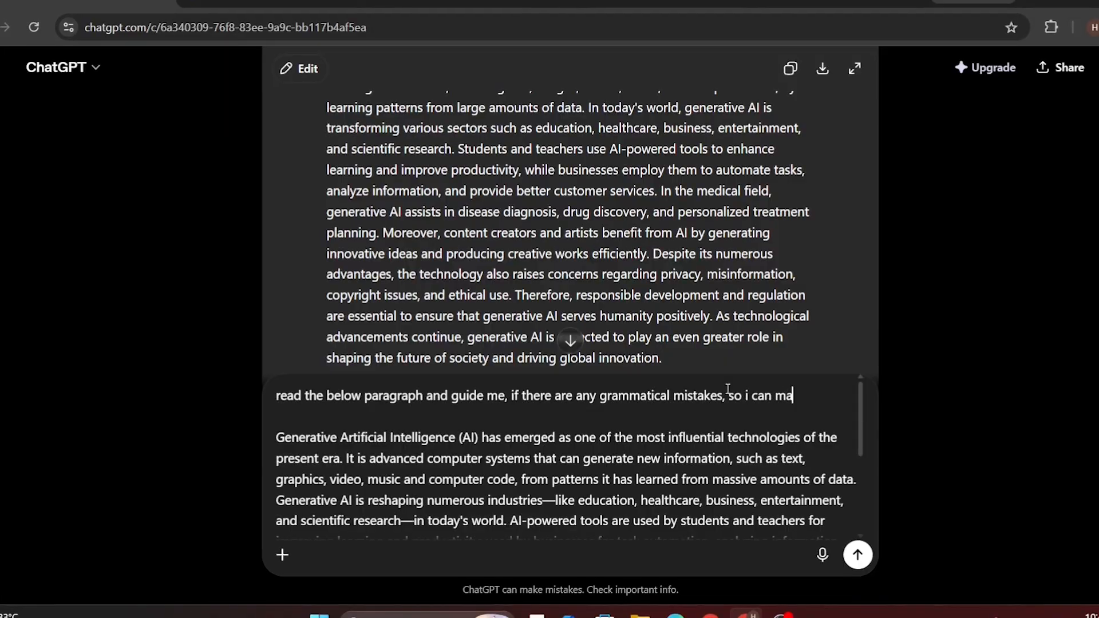
{"action": "type", "text": "lly ed"}
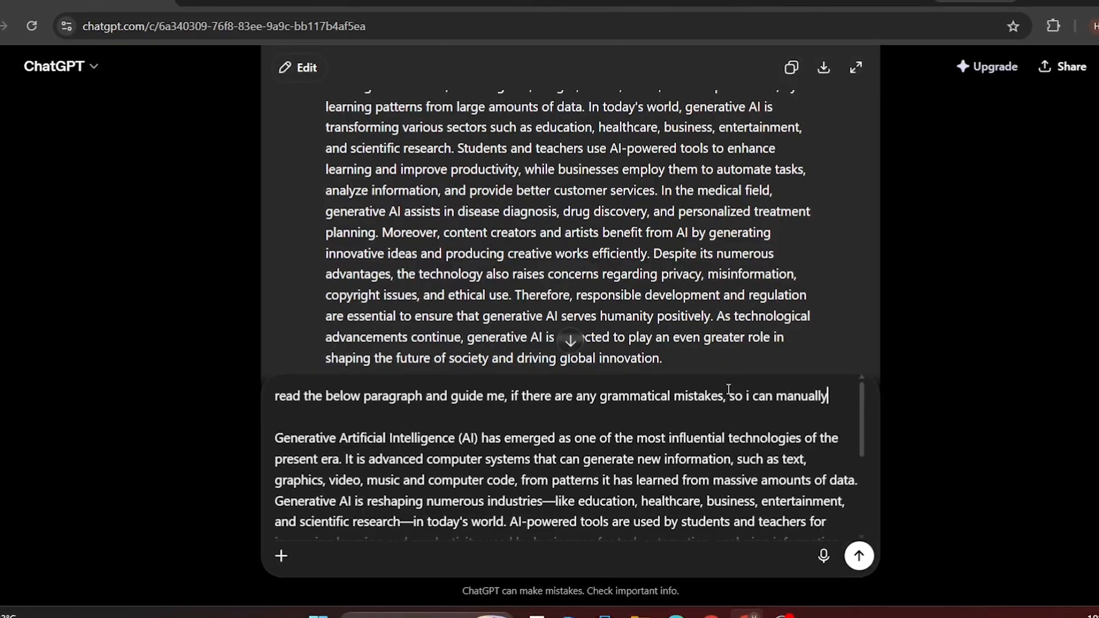
{"action": "type", "text": "it th"}
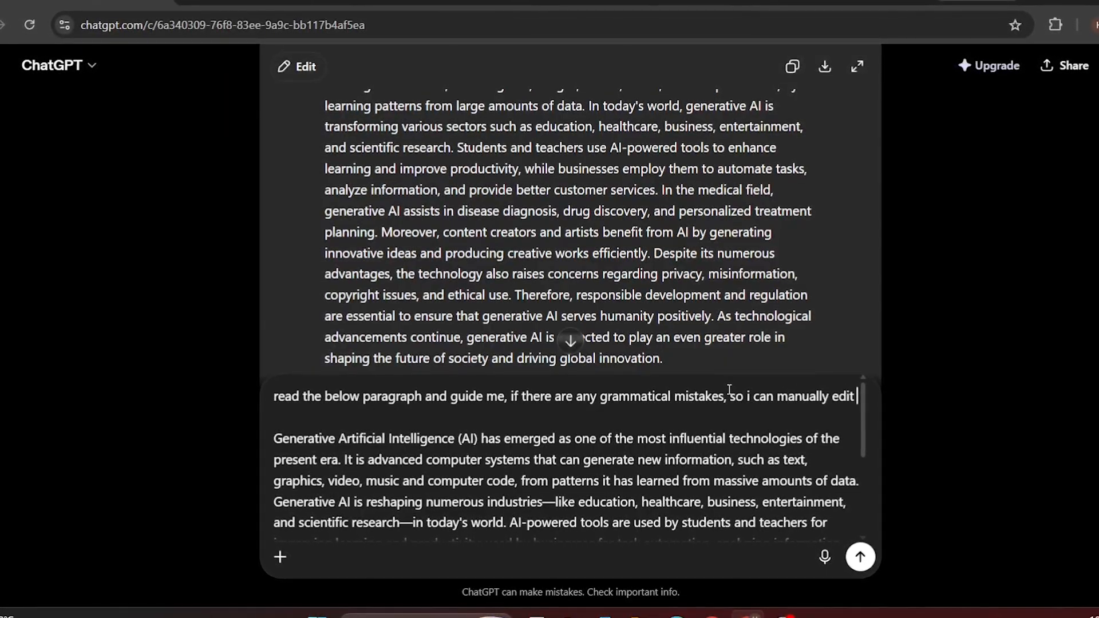
{"action": "type", "text": "em. "}
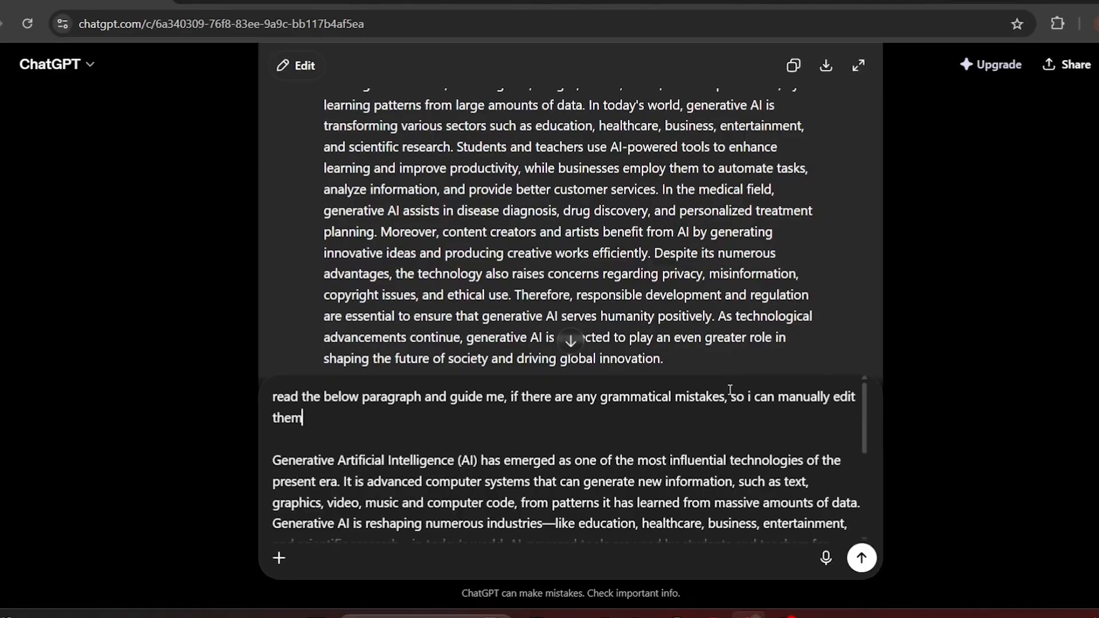
{"action": "type", "text": "i"}
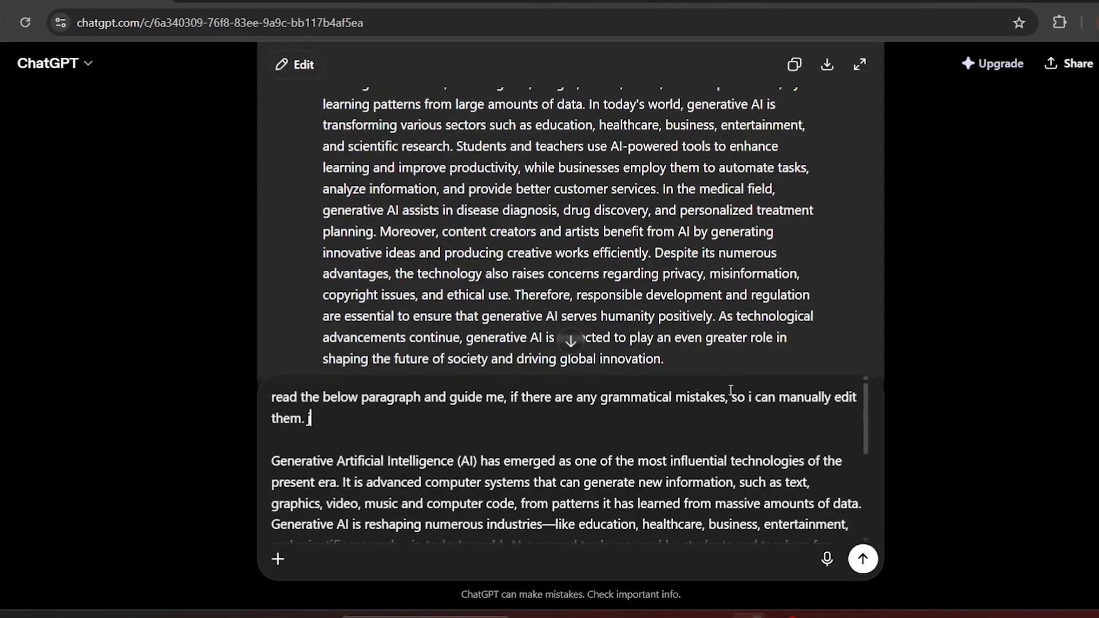
{"action": "type", "text": "ust"}
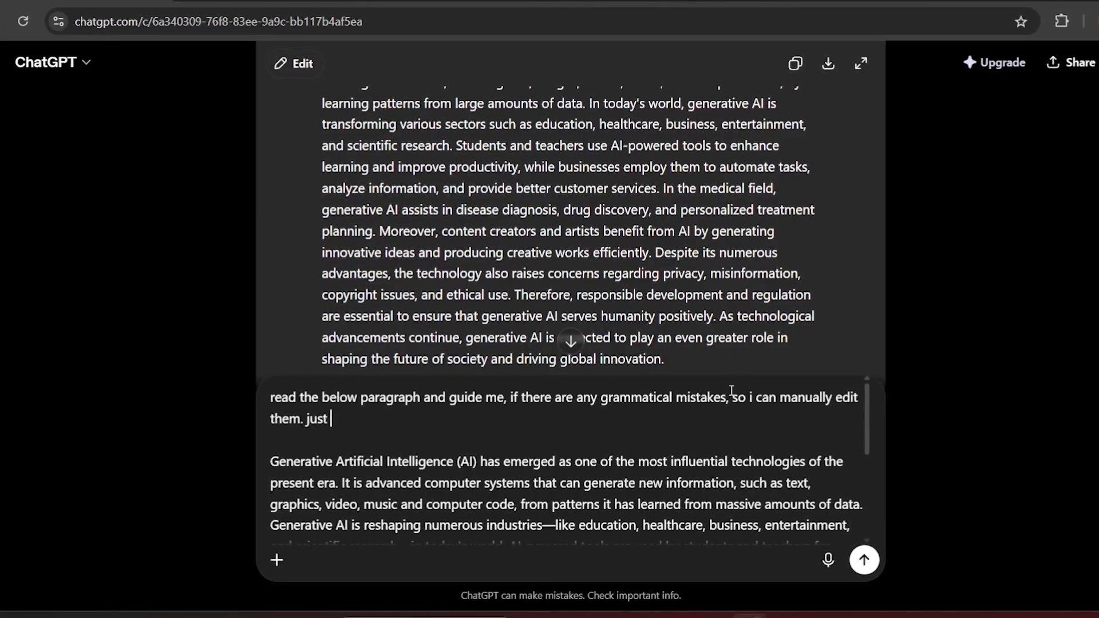
{"action": "type", "text": " read an"}
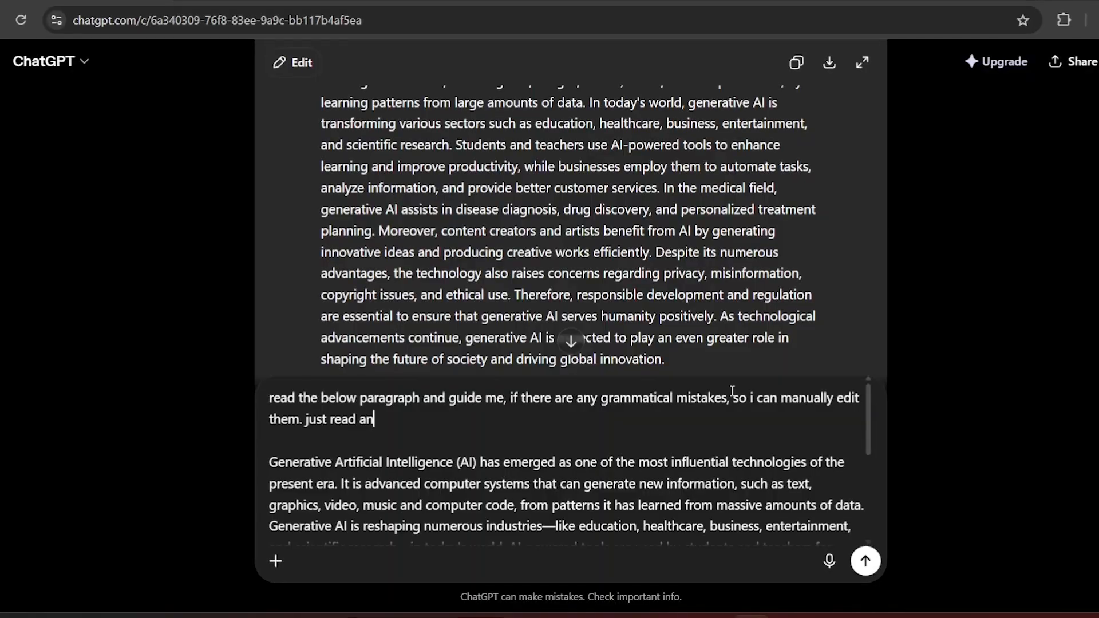
{"action": "type", "text": "d mistakes."}
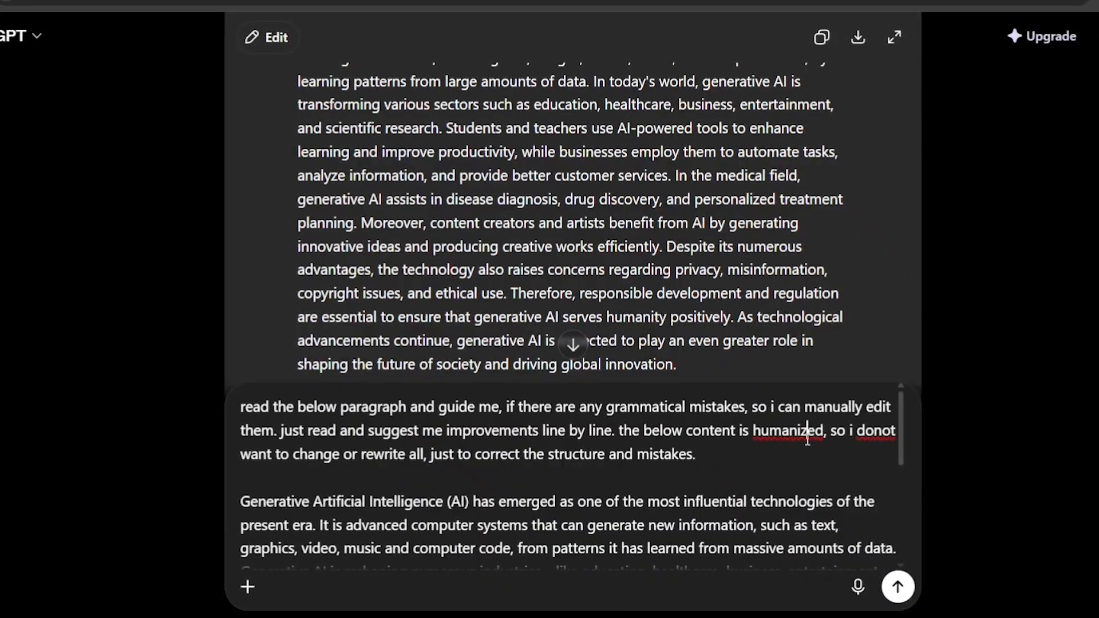
Correct the flagged word in the prompt to "humanised", send the message and skim the line-by-line suggestions in the reply
{"action": "right_click", "coordinate": [808, 435]}
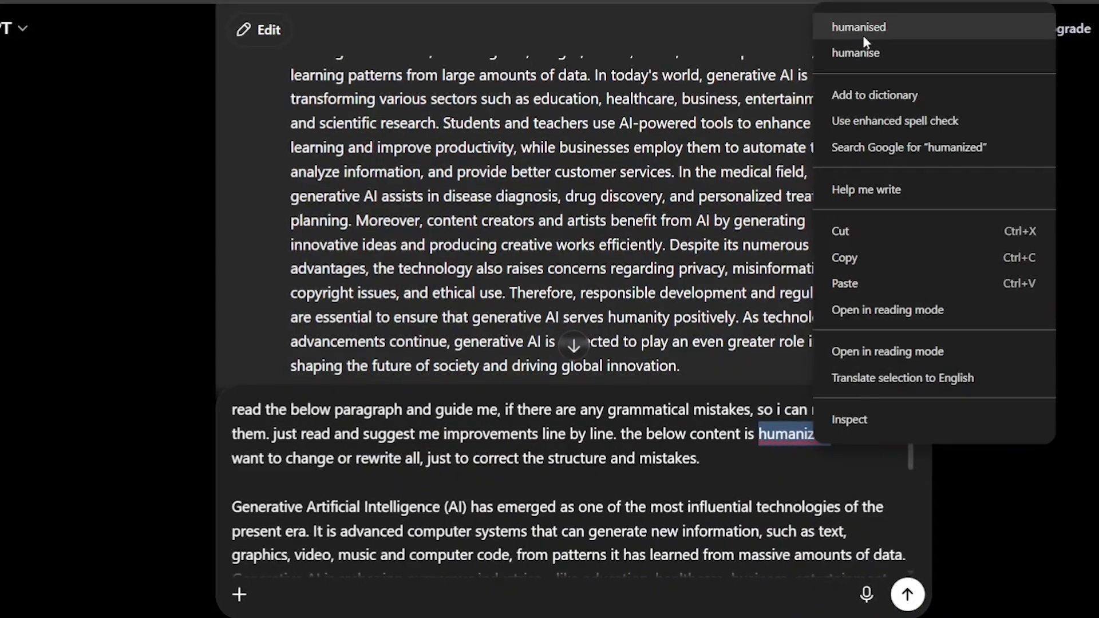
{"action": "left_click", "coordinate": [863, 36]}
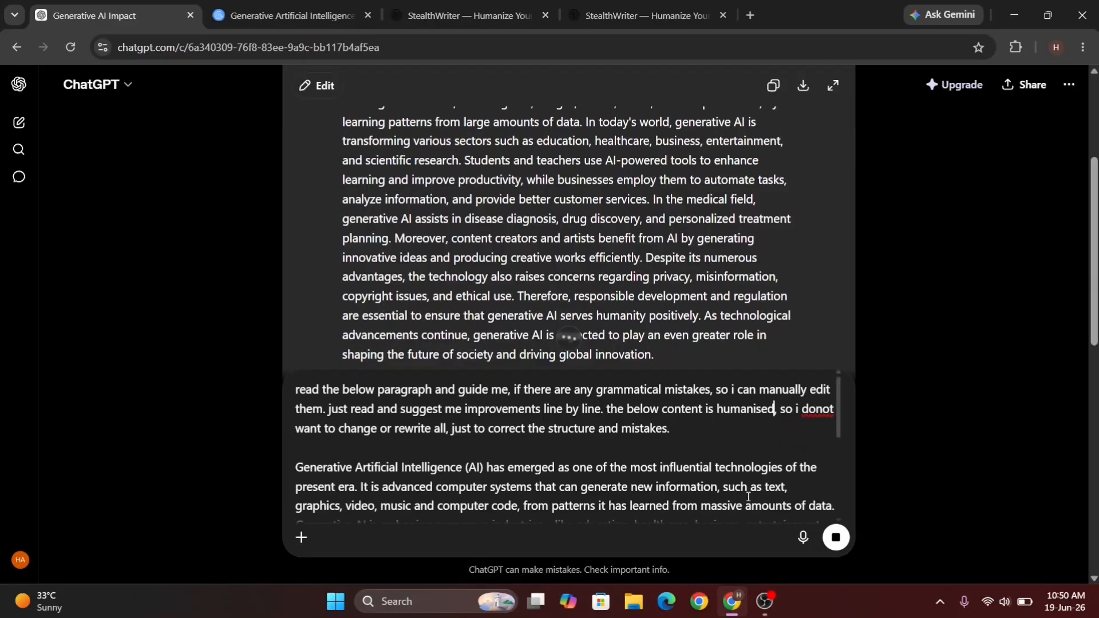
{"action": "key", "text": "Return"}
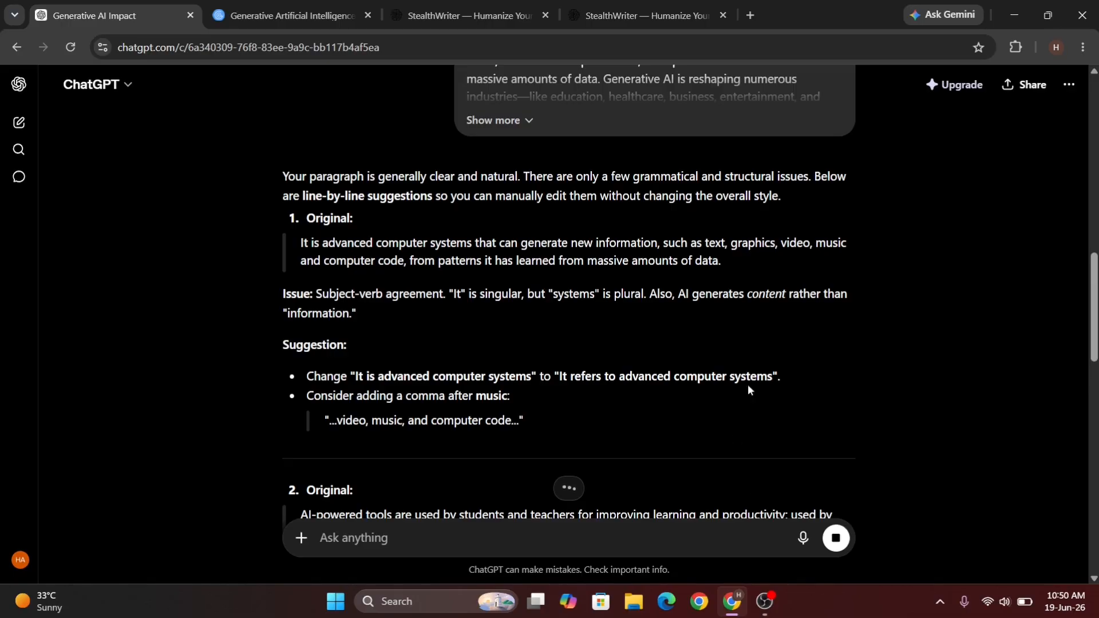
{"action": "scroll", "coordinate": [777, 400], "scroll_direction": "down", "scroll_amount": 20}
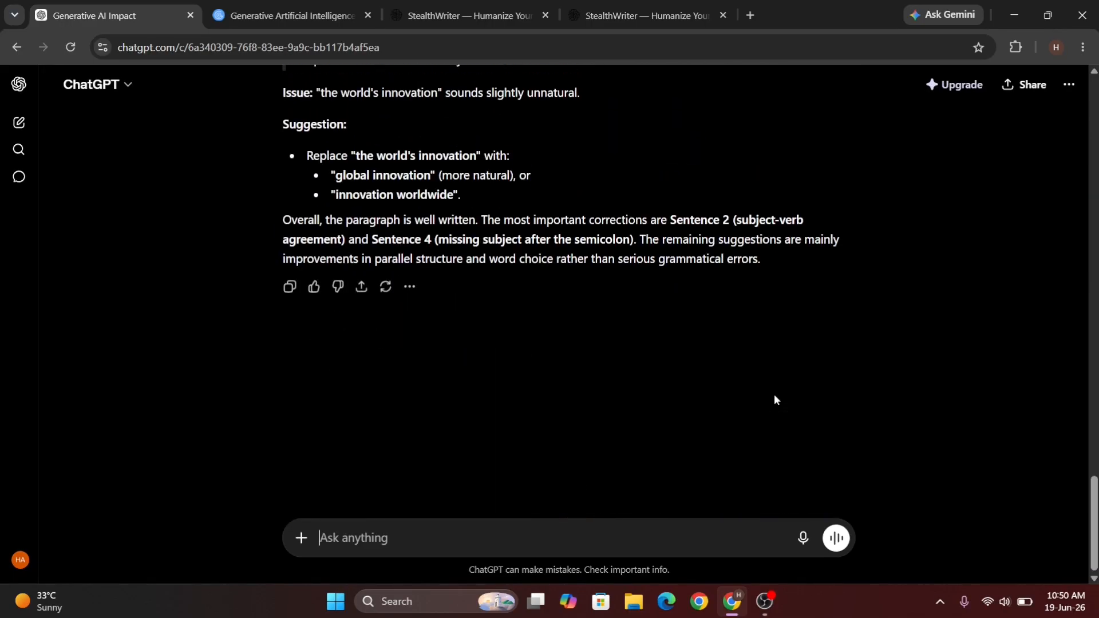
Paste the humanized paragraph into a new message for editing and read the first suggestion, about subject-verb agreement
{"action": "key", "text": "ctrl+v"}
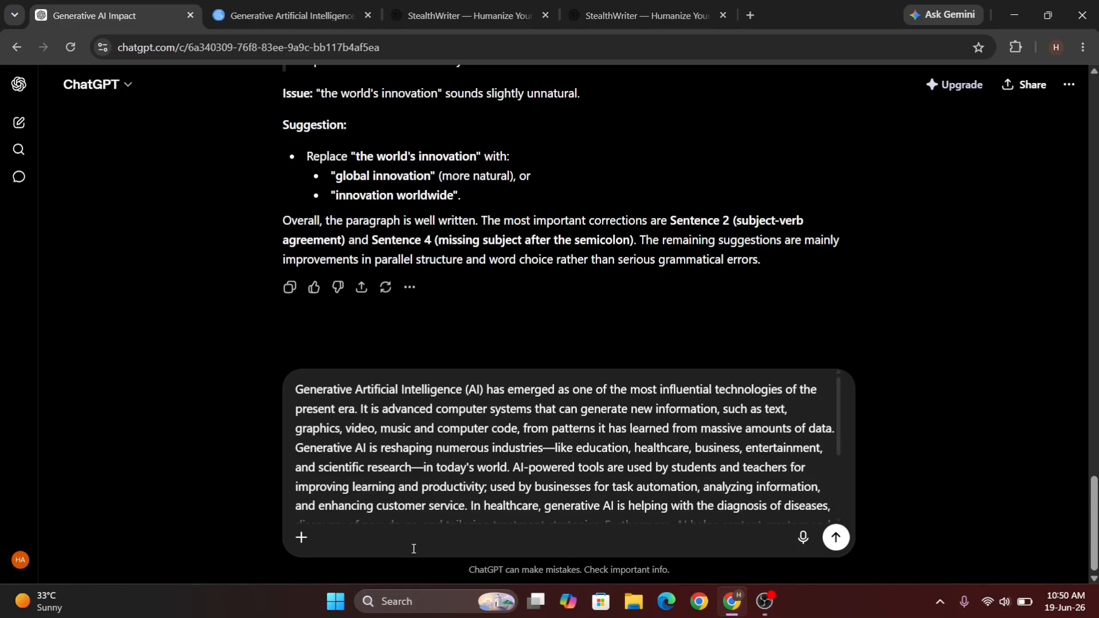
{"action": "scroll", "coordinate": [638, 335], "scroll_direction": "up", "scroll_amount": 15}
{"action": "scroll", "coordinate": [682, 279], "scroll_direction": "up", "scroll_amount": 8}
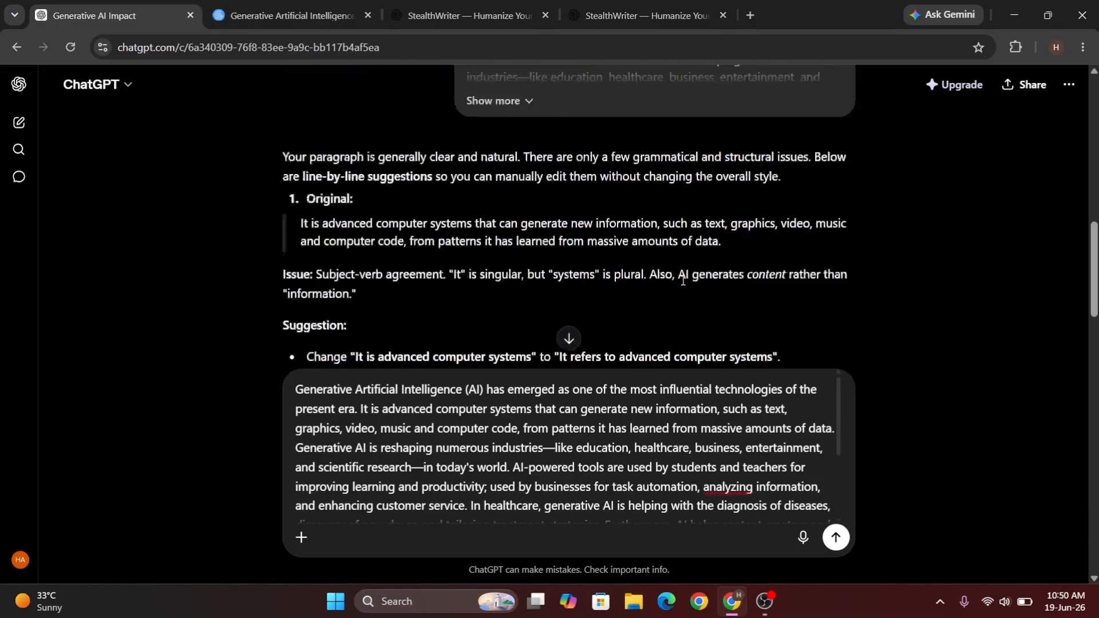
{"action": "scroll", "coordinate": [682, 279], "scroll_direction": "down", "scroll_amount": 4}
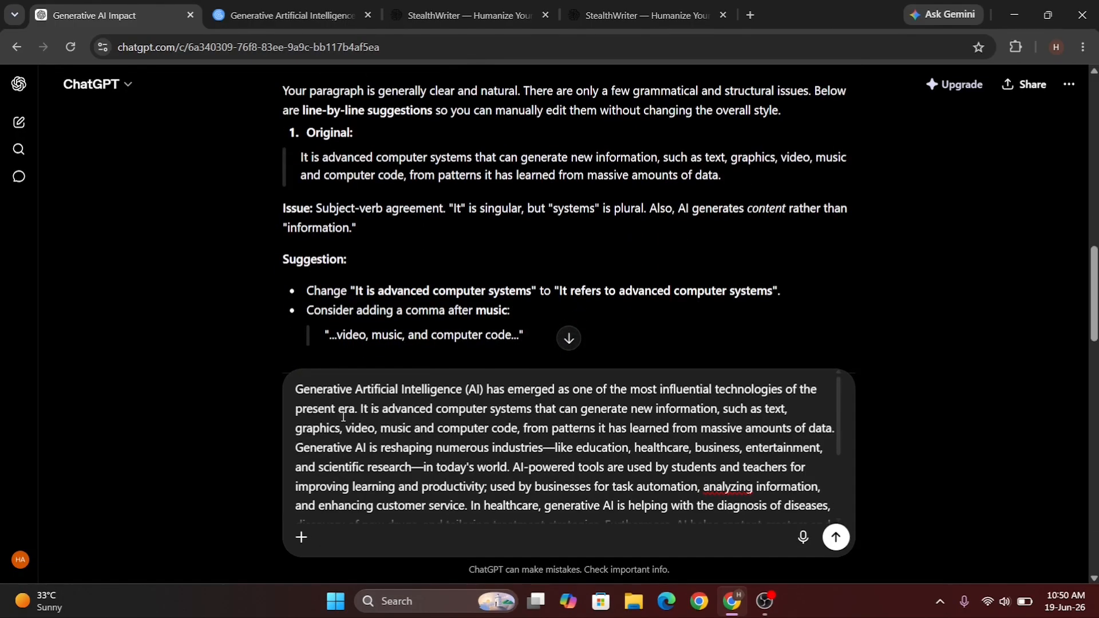
{"action": "scroll", "coordinate": [423, 274], "scroll_direction": "up", "scroll_amount": 1}
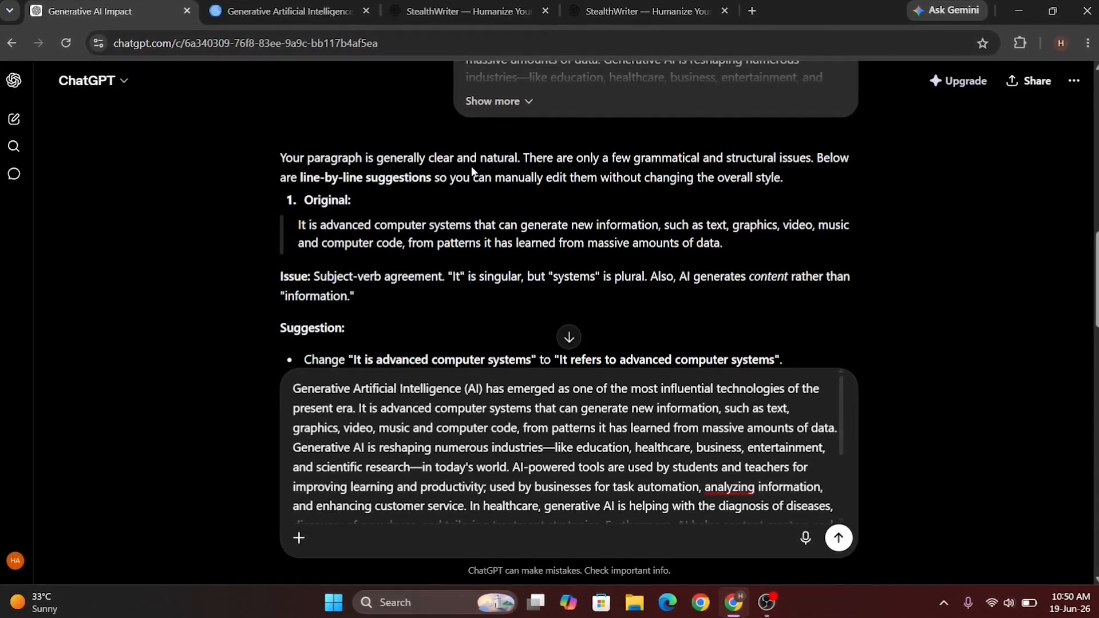
{"action": "scroll", "coordinate": [472, 166], "scroll_direction": "up", "scroll_amount": 2}
{"action": "scroll", "coordinate": [472, 166], "scroll_direction": "down", "scroll_amount": 1}
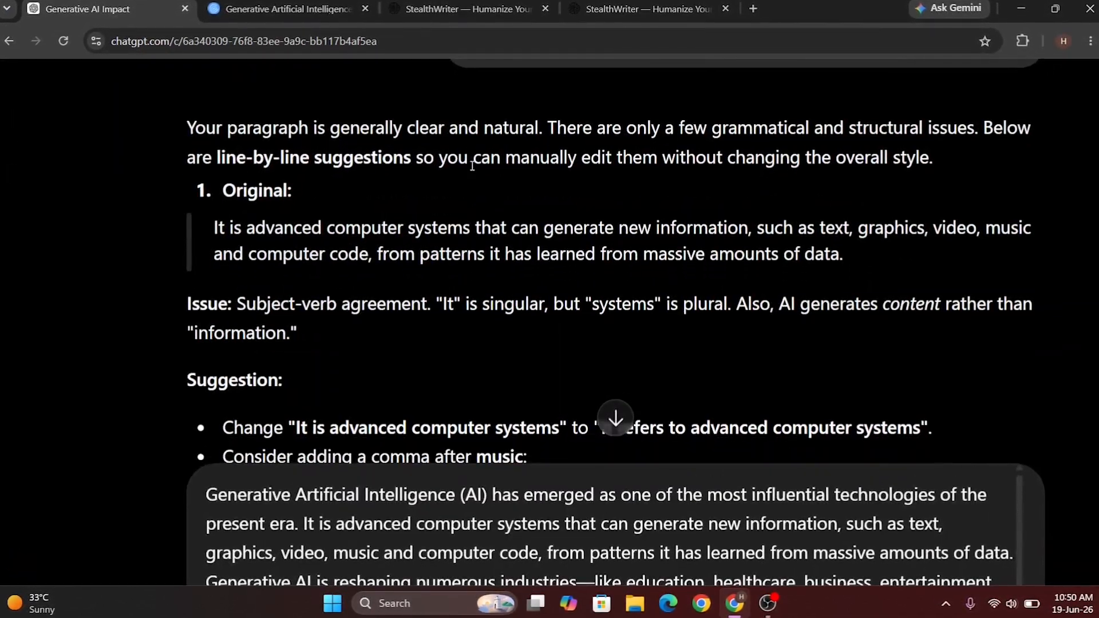
{"action": "left_click_drag", "start_coordinate": [470, 167], "coordinate": [407, 166]}
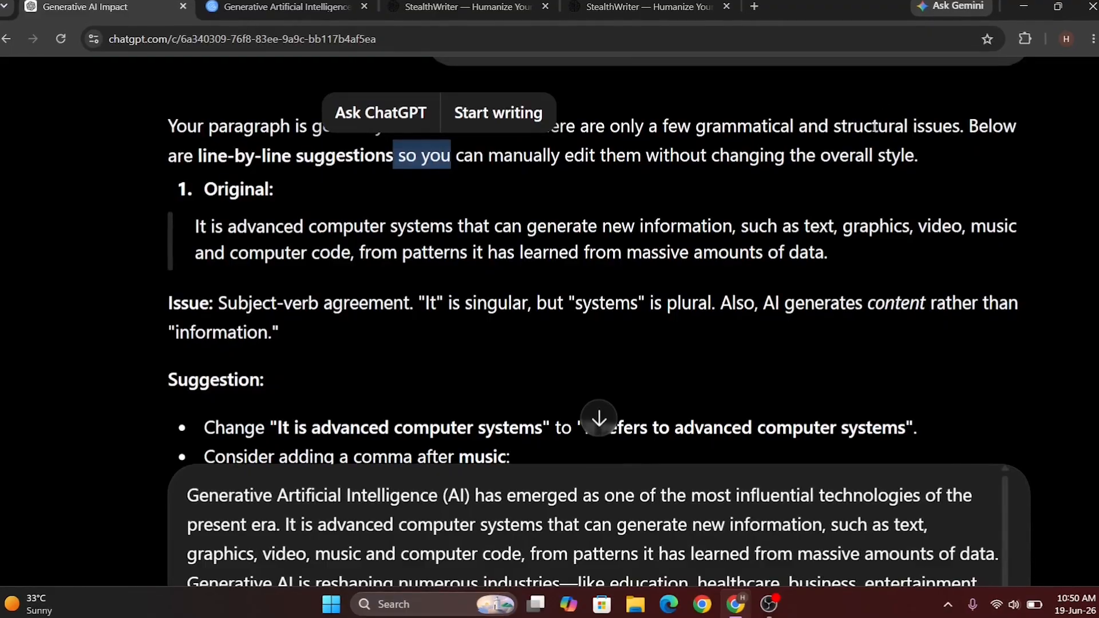
{"action": "left_click", "coordinate": [342, 176]}
{"action": "scroll", "coordinate": [405, 236], "scroll_direction": "down", "scroll_amount": 2}
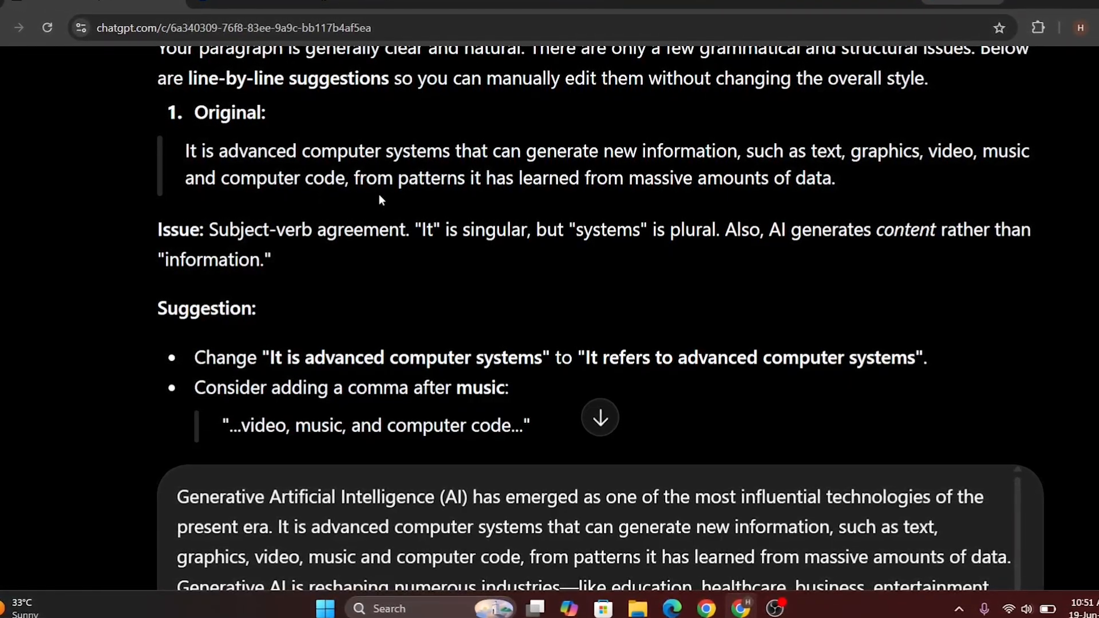
{"action": "left_click_drag", "start_coordinate": [207, 229], "coordinate": [397, 229]}
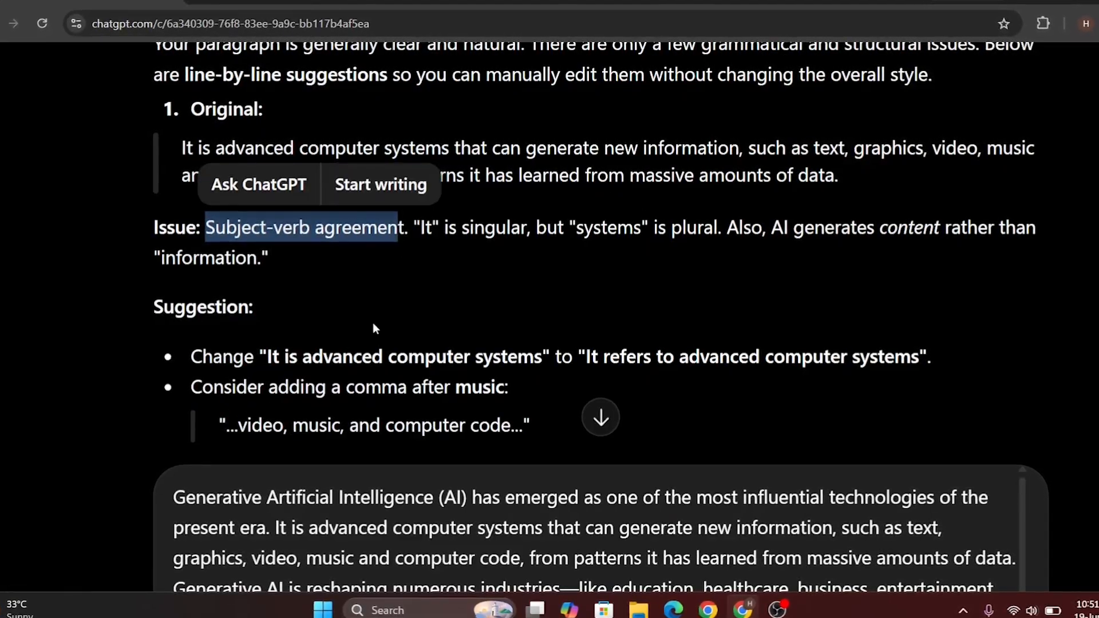
{"action": "scroll", "coordinate": [373, 321], "scroll_direction": "down", "scroll_amount": 3}
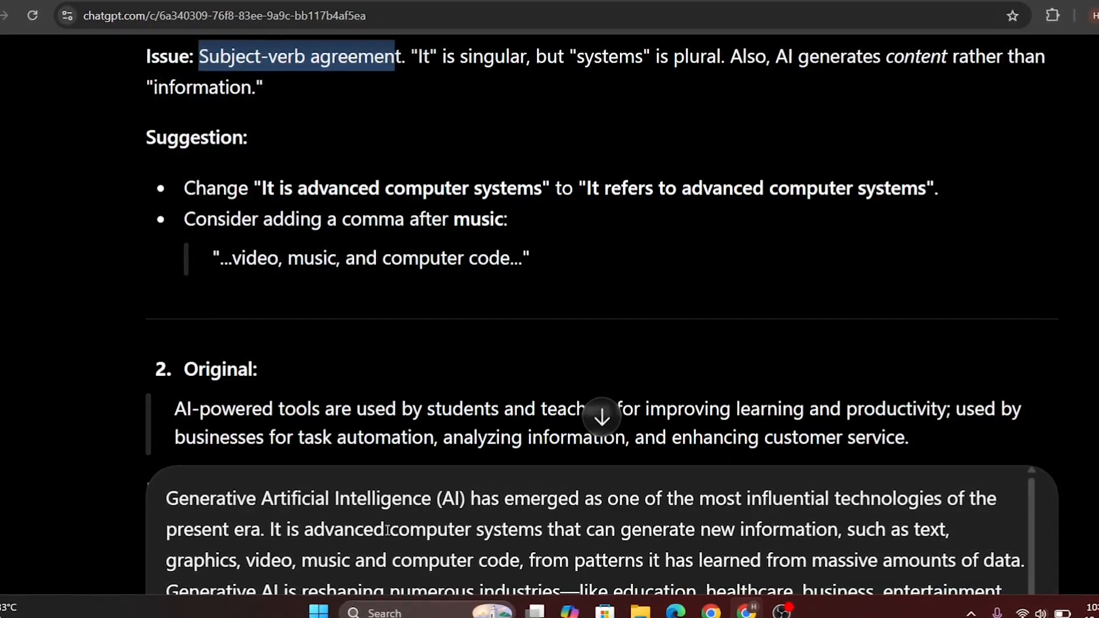
In the pasted paragraph's second sentence, change "It is" to "It refers to" and add a comma after "music"
{"action": "left_click", "coordinate": [292, 532]}
{"action": "key", "text": "BackSpace"}
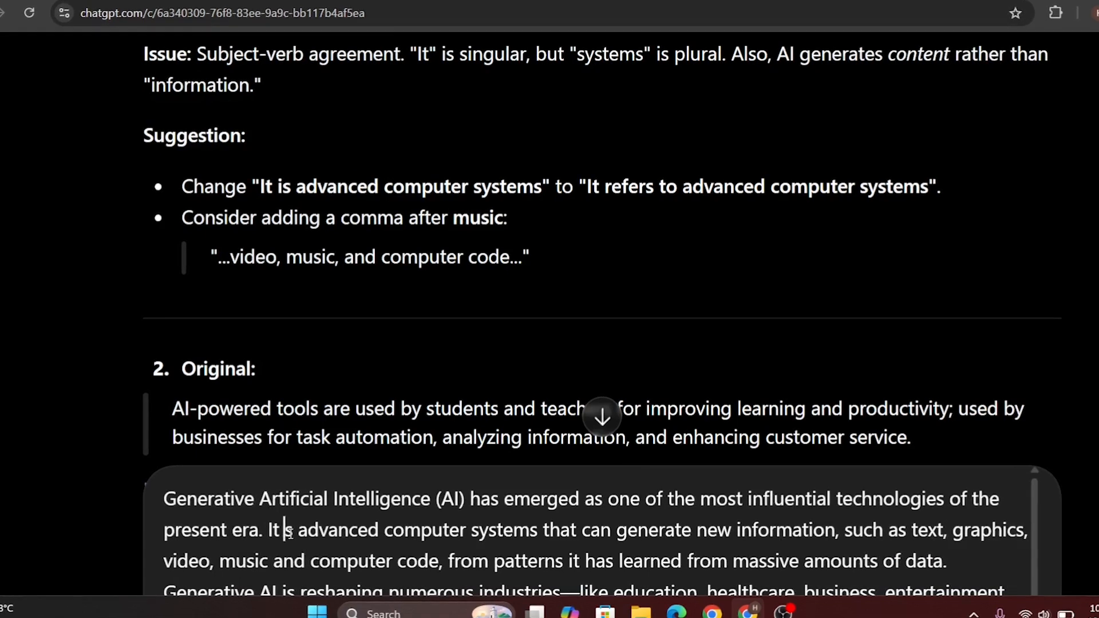
{"action": "type", "text": "refer"}
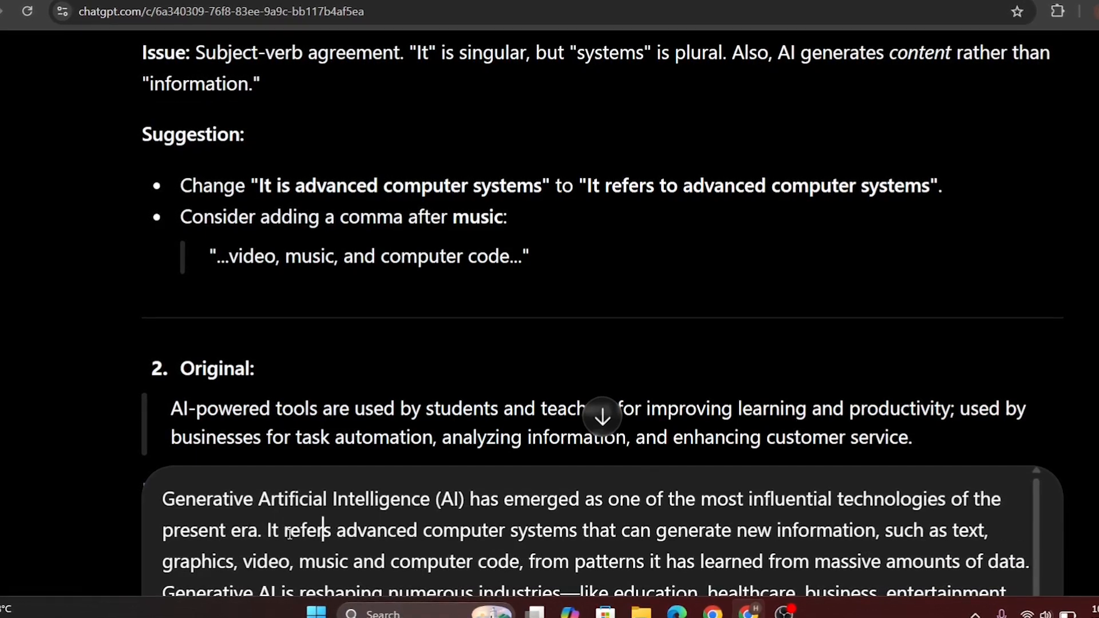
{"action": "key", "text": "Right"}
{"action": "key", "text": "Right"}
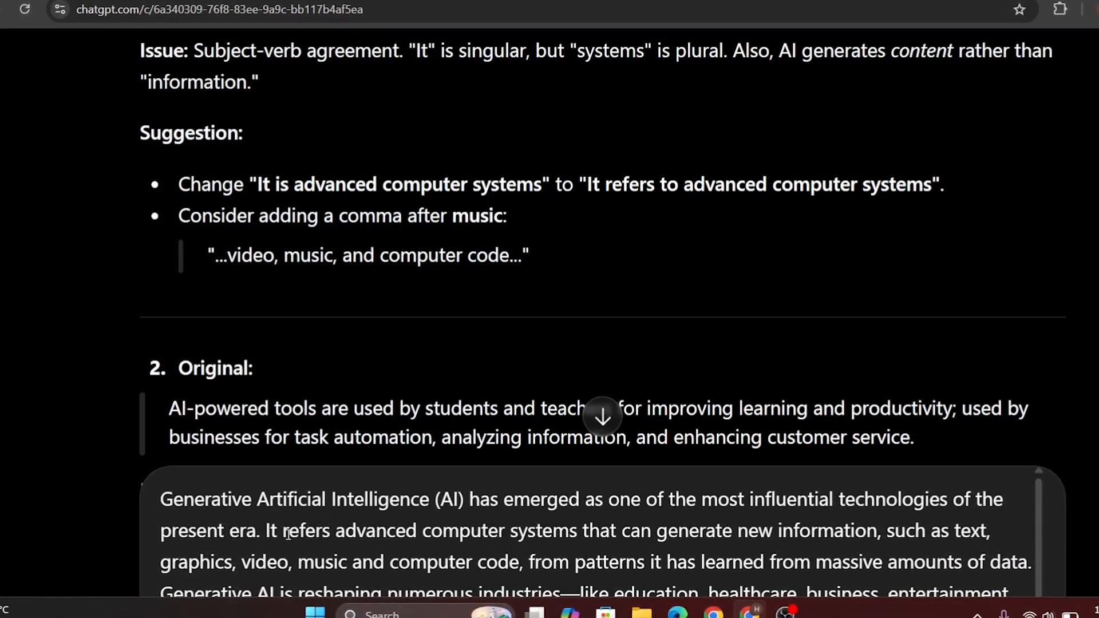
{"action": "type", "text": "to"}
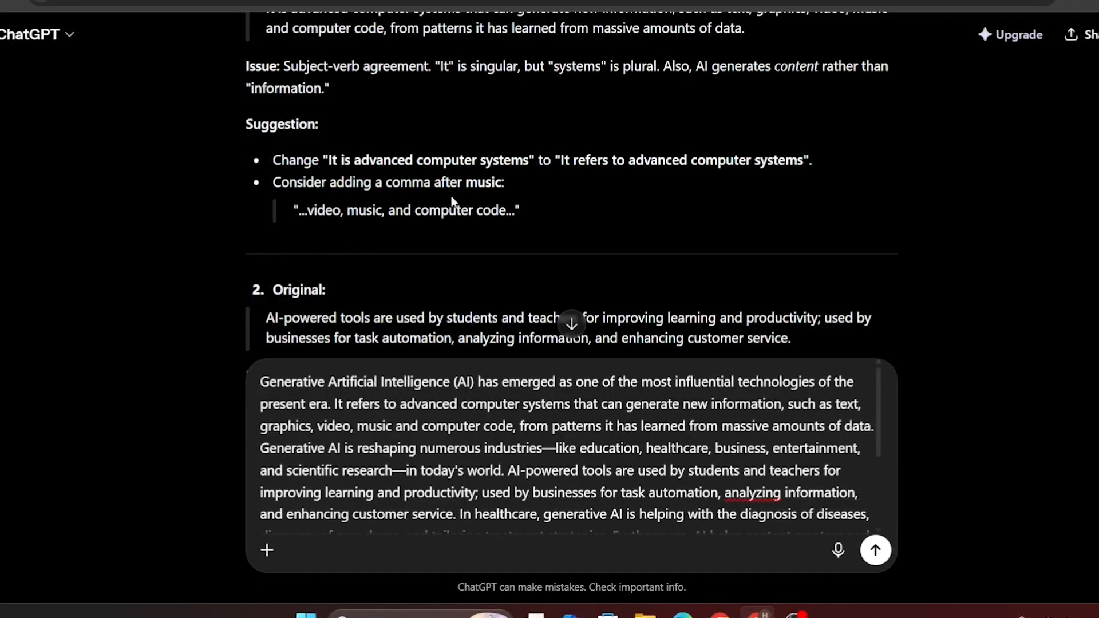
{"action": "left_click", "coordinate": [393, 426]}
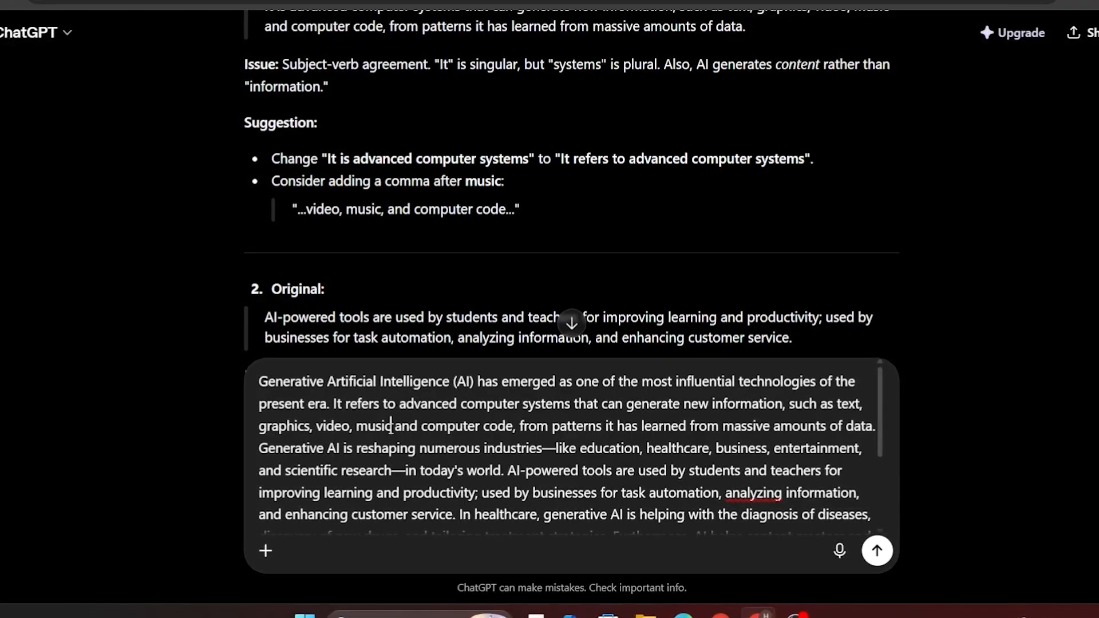
{"action": "type", "text": ","}
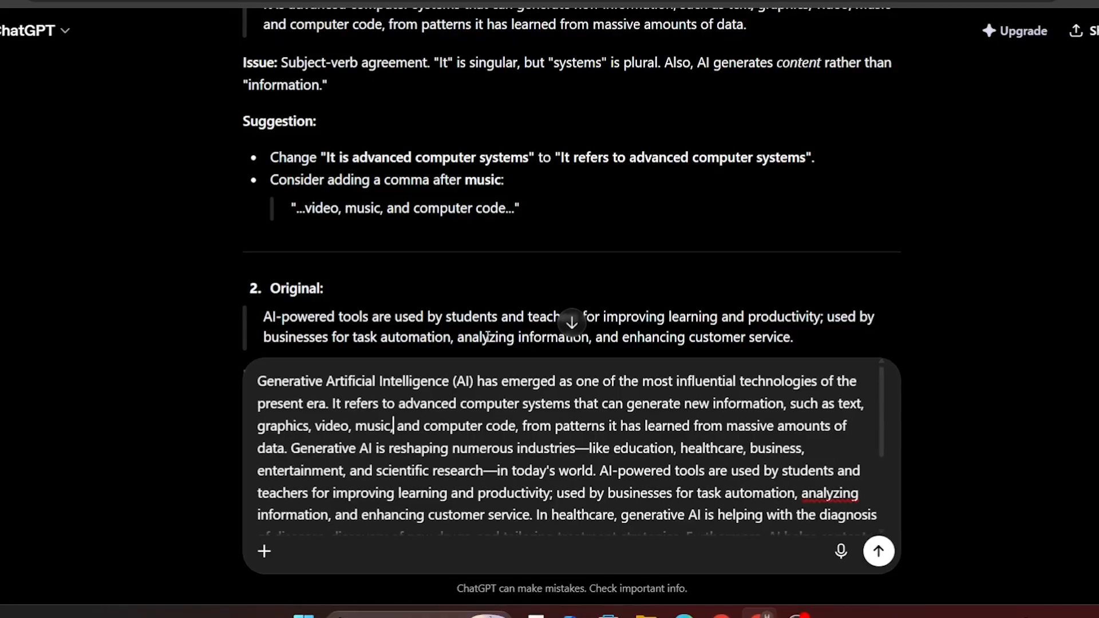
Following the second suggestion, insert "add are" after the semicolon, before "used by businesses", in the AI-powered tools sentence
{"action": "scroll", "coordinate": [502, 268], "scroll_direction": "down", "scroll_amount": 1}
{"action": "scroll", "coordinate": [501, 266], "scroll_direction": "down", "scroll_amount": 4}
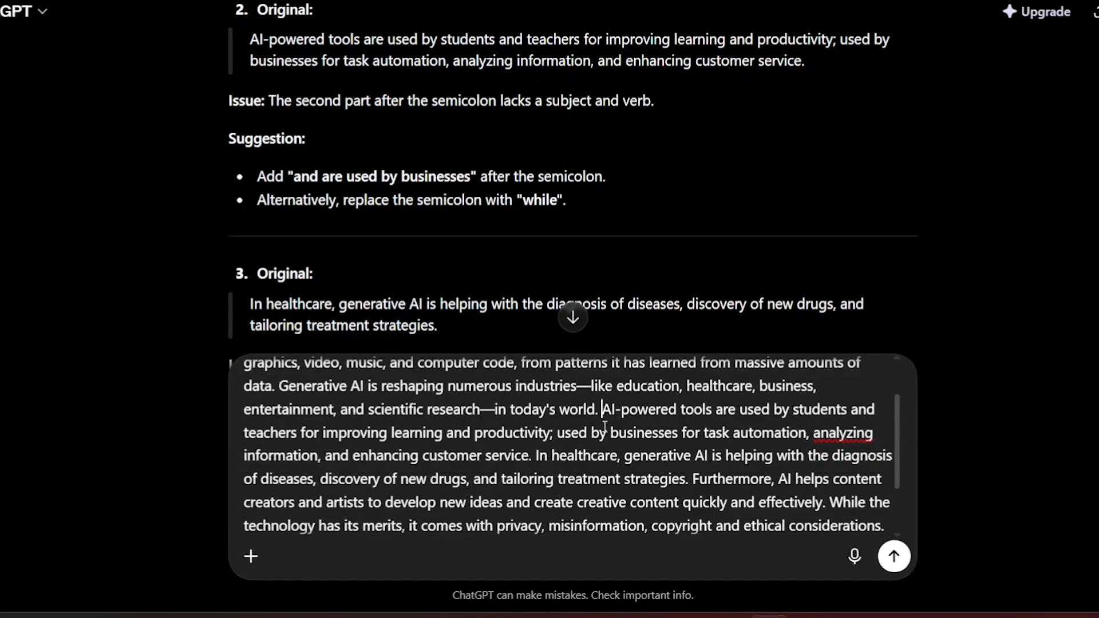
{"action": "left_click", "coordinate": [608, 433]}
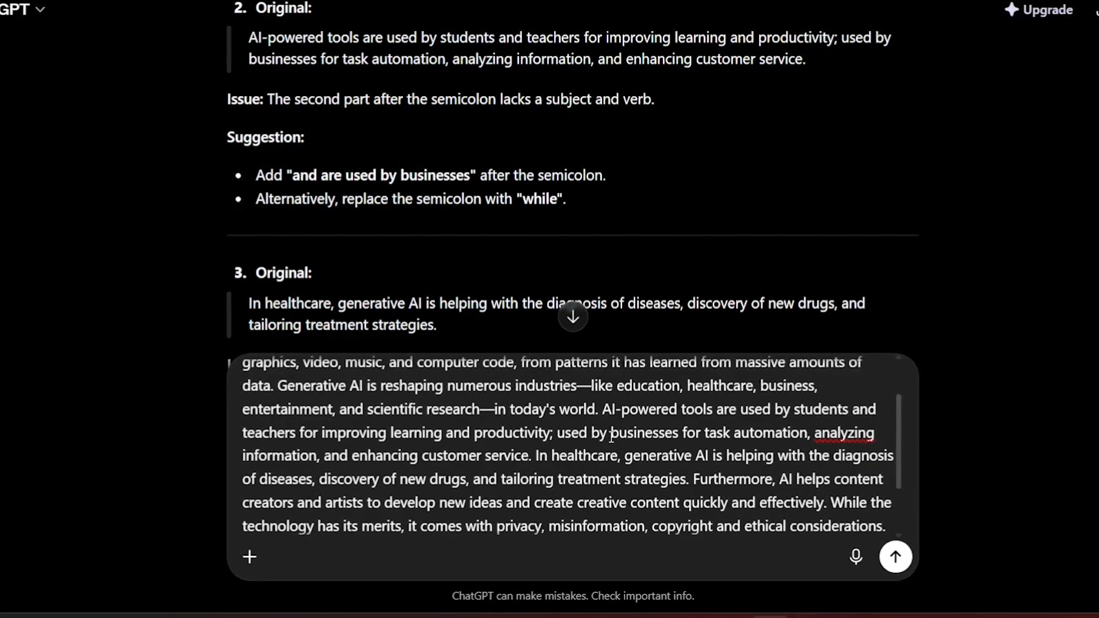
{"action": "key", "text": "BackSpace"}
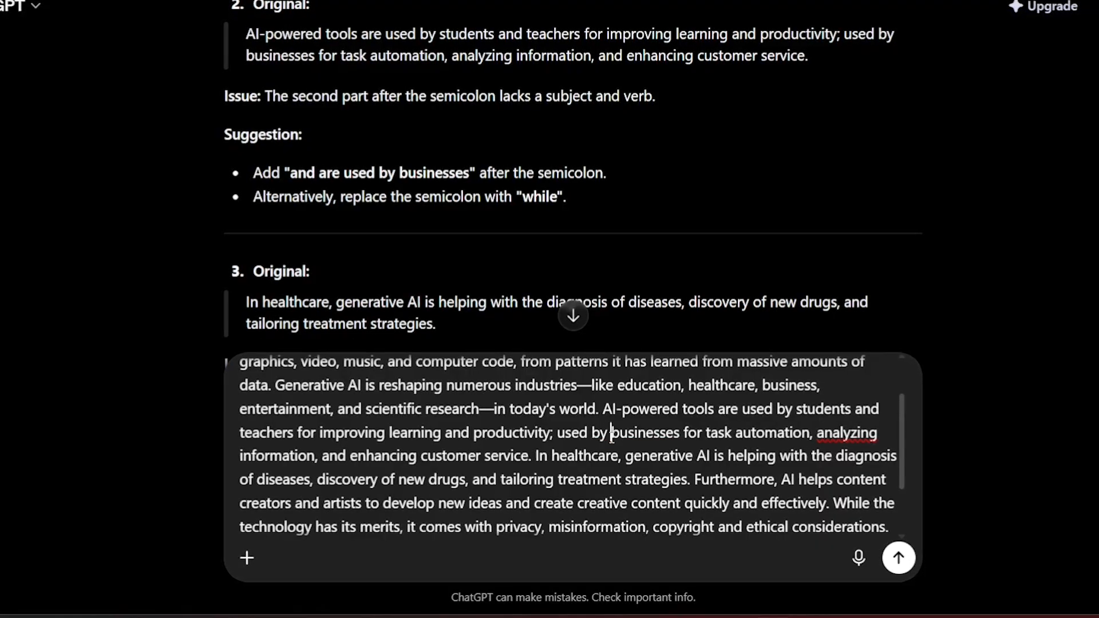
{"action": "key", "text": "ctrl+Left"}
{"action": "key", "text": "ctrl+Left"}
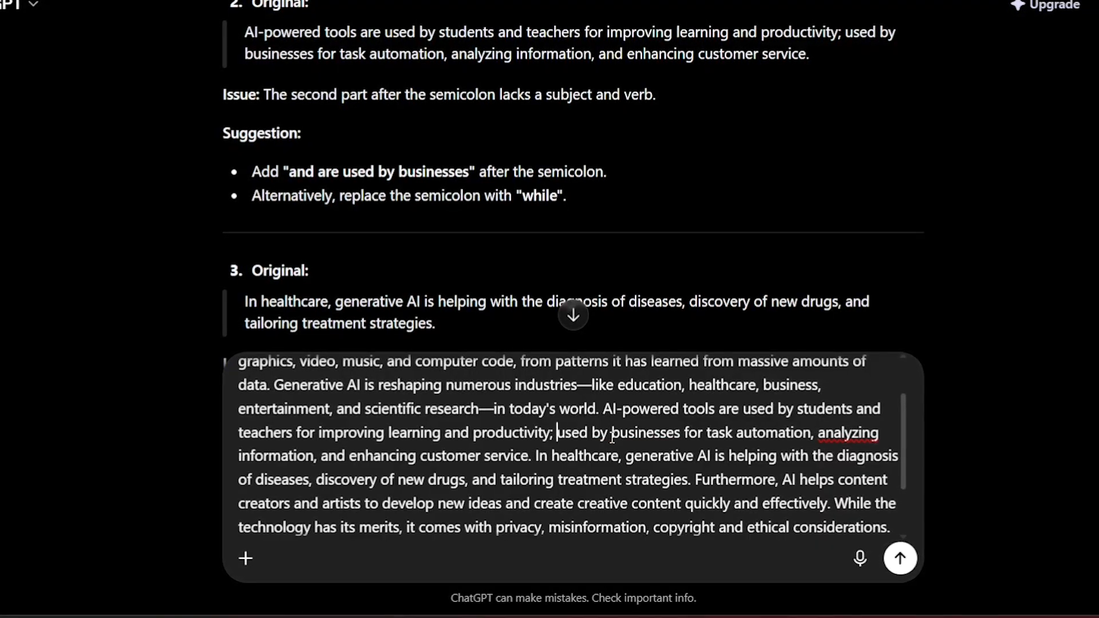
{"action": "type", "text": "add a"}
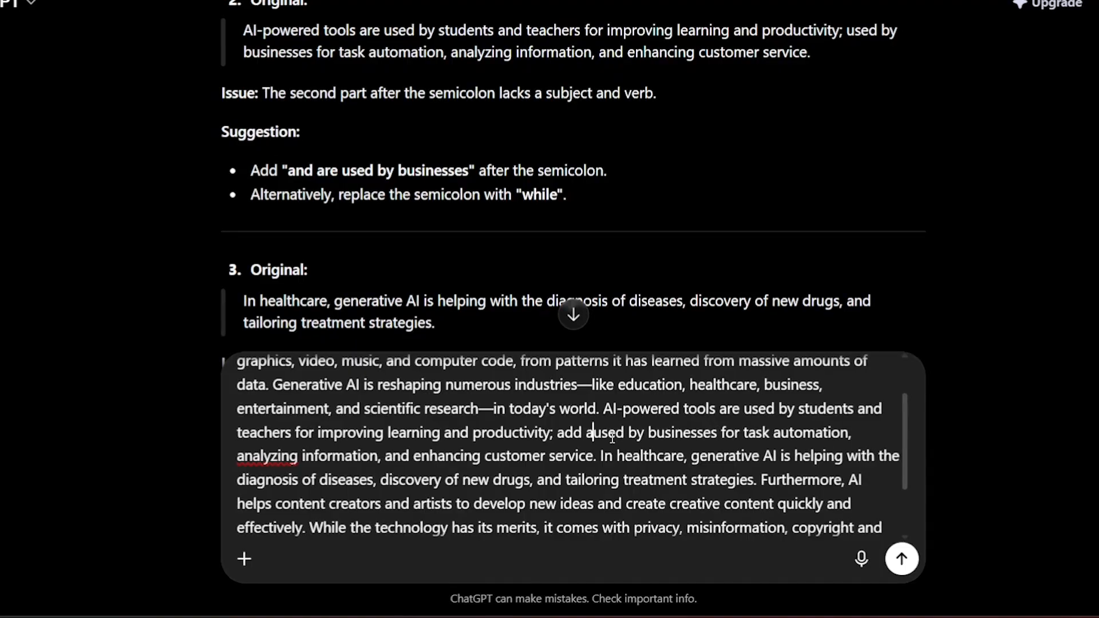
{"action": "type", "text": "re"}
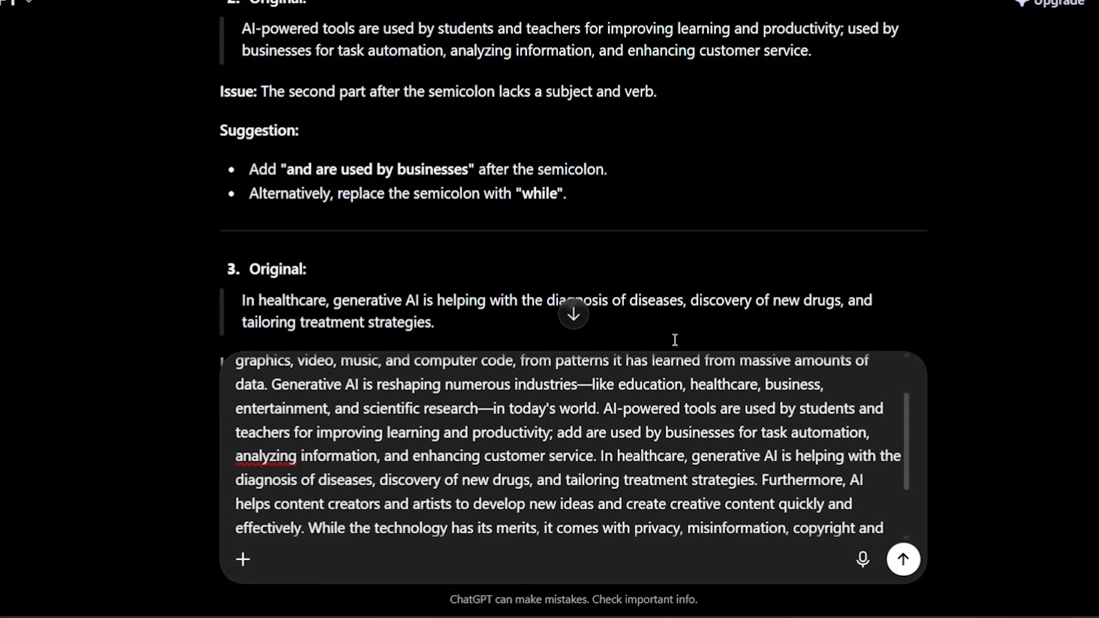
Following the fifth suggestion, replace "considerations" with "concerns" after "ethical" in the sentence about the technology's merits
{"action": "scroll", "coordinate": [739, 111], "scroll_direction": "down", "scroll_amount": 1}
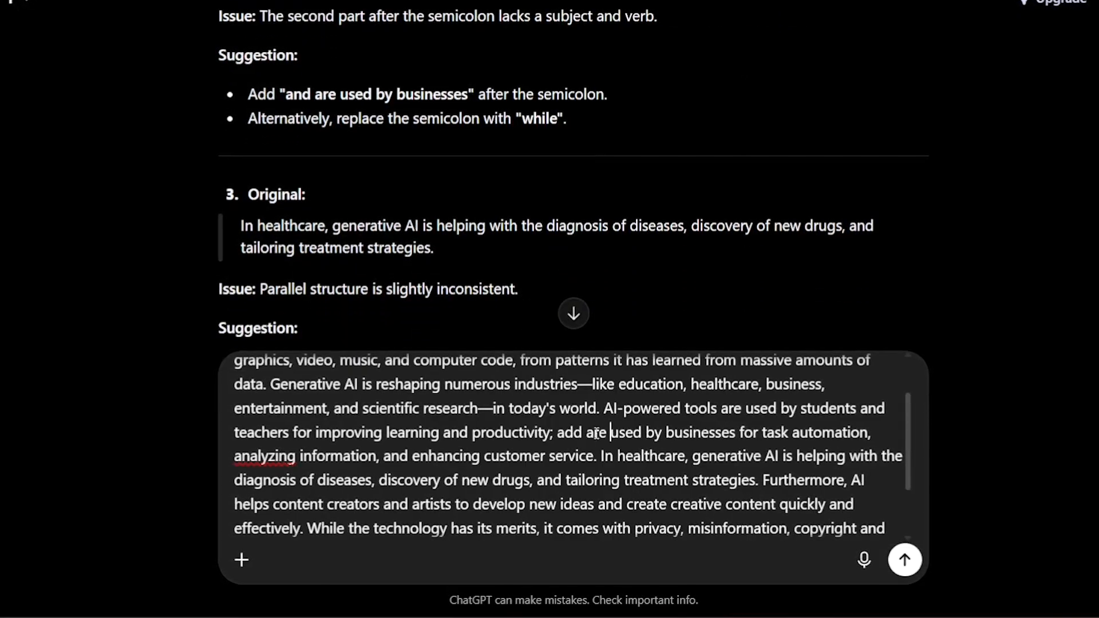
{"action": "scroll", "coordinate": [712, 166], "scroll_direction": "down", "scroll_amount": 2}
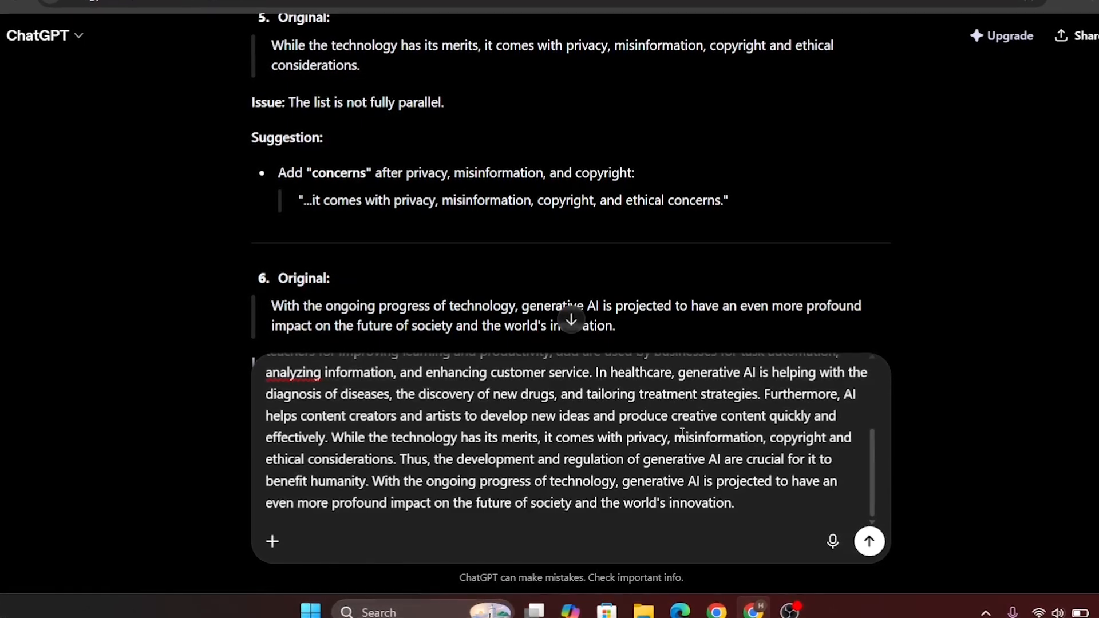
{"action": "left_click", "coordinate": [330, 461]}
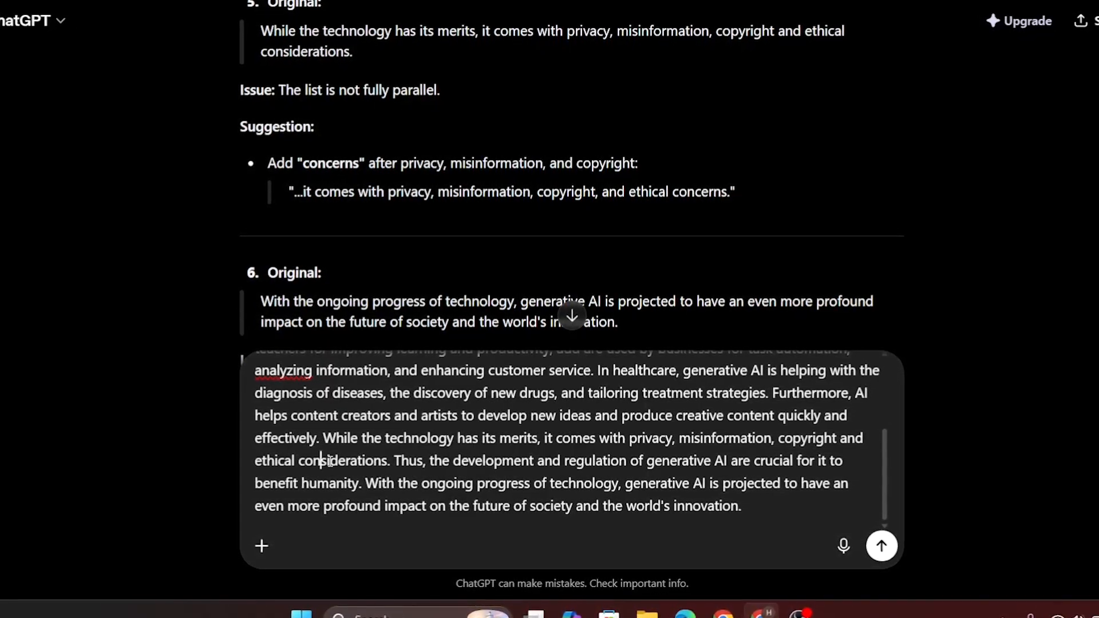
{"action": "type", "text": "cern"}
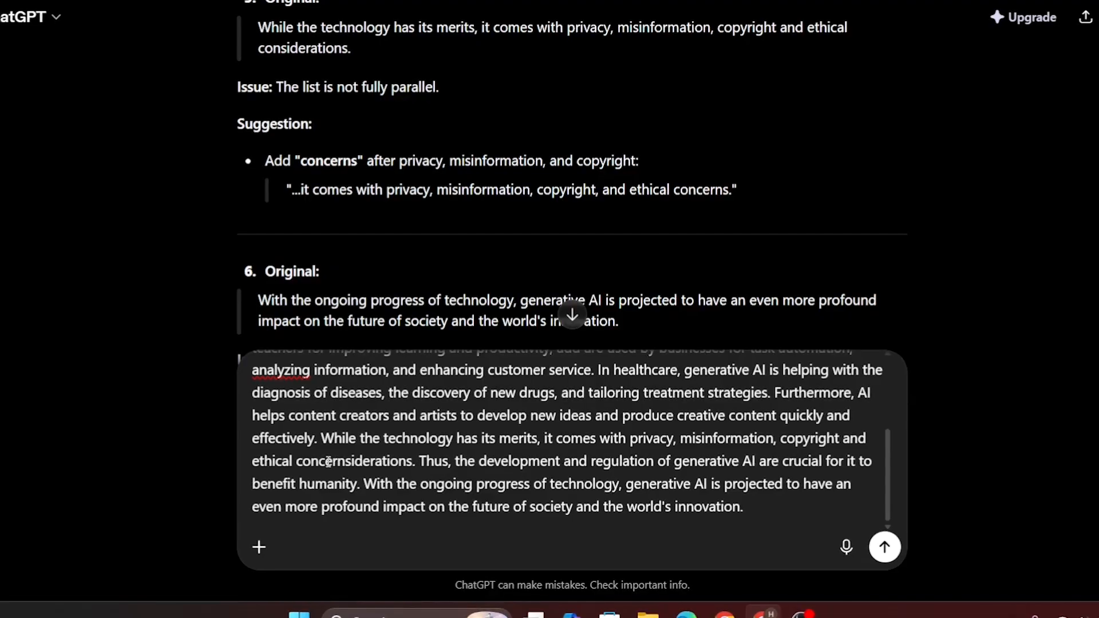
{"action": "key", "text": "Up"}
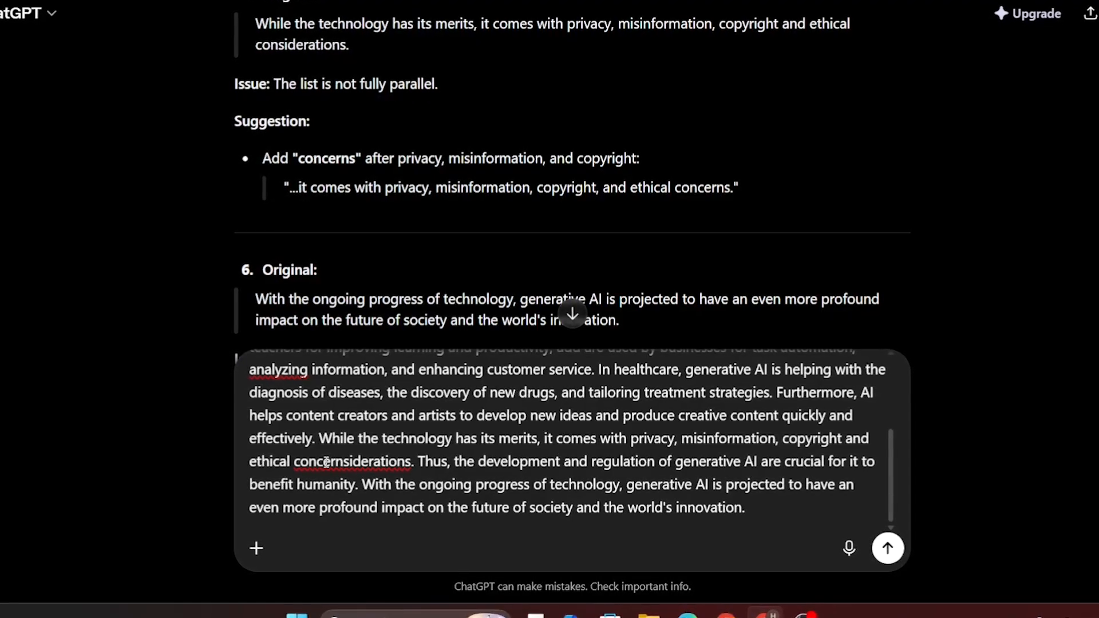
{"action": "left_click", "coordinate": [349, 461]}
{"action": "key", "text": "Delete"}
{"action": "key", "text": "Delete"}
{"action": "key", "text": "Delete"}
{"action": "key", "text": "Delete"}
{"action": "key", "text": "Delete"}
{"action": "key", "text": "Delete"}
{"action": "key", "text": "Delete"}
{"action": "key", "text": "Delete"}
{"action": "key", "text": "Delete"}
{"action": "key", "text": "Delete"}
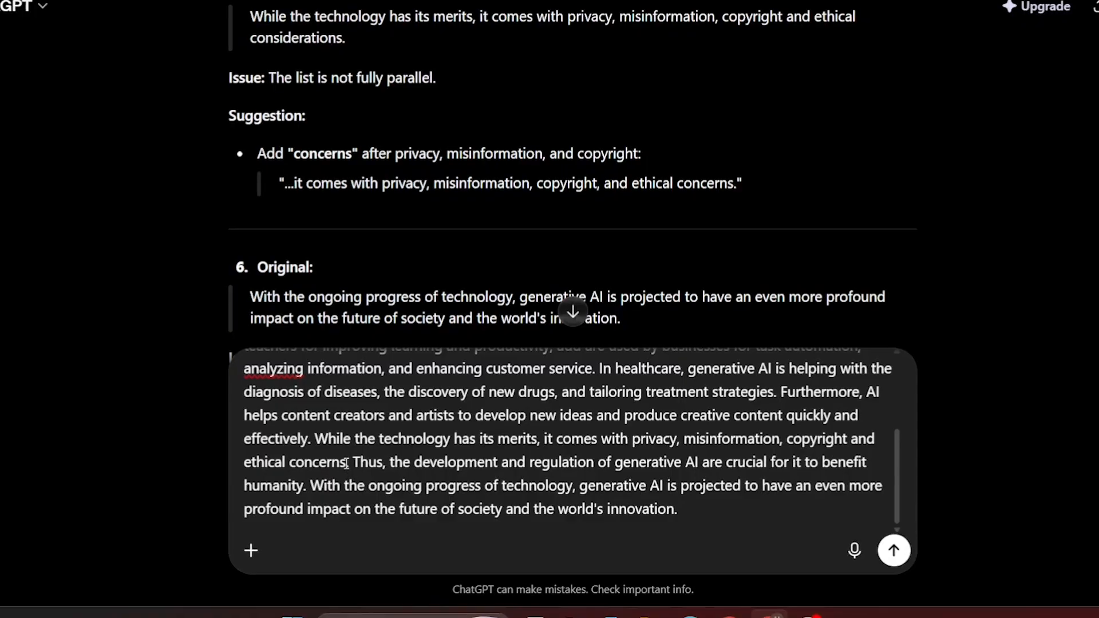
Following the sixth suggestion, replace "world's" with "global" before "innovation" in the paragraph's last sentence
{"action": "scroll", "coordinate": [434, 335], "scroll_direction": "down", "scroll_amount": 1}
{"action": "scroll", "coordinate": [434, 337], "scroll_direction": "down", "scroll_amount": 3}
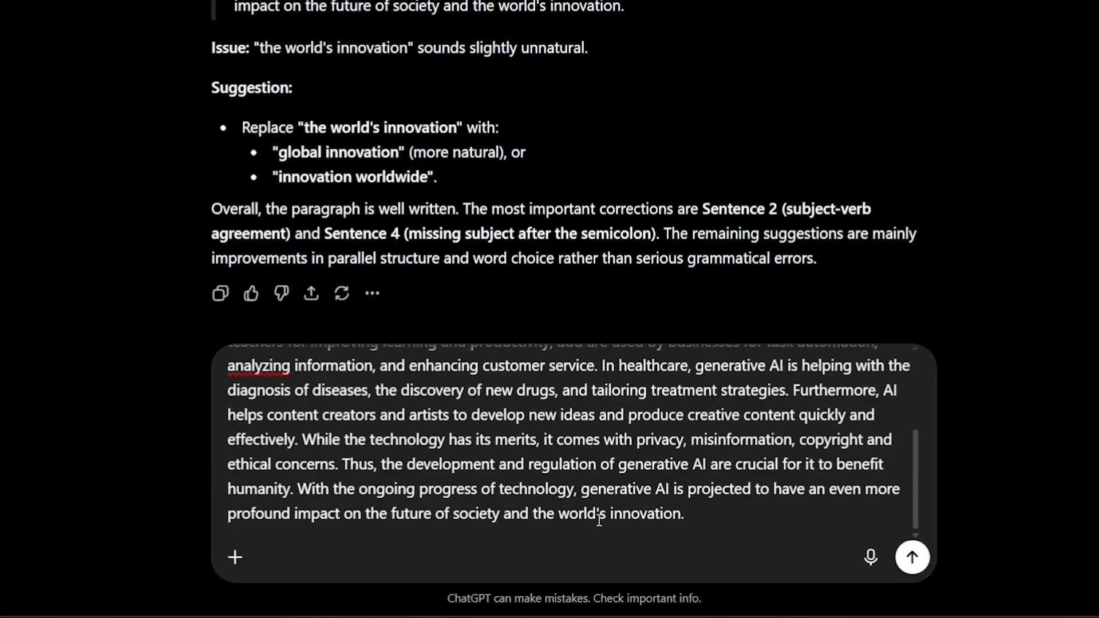
{"action": "left_click_drag", "start_coordinate": [596, 518], "coordinate": [560, 520]}
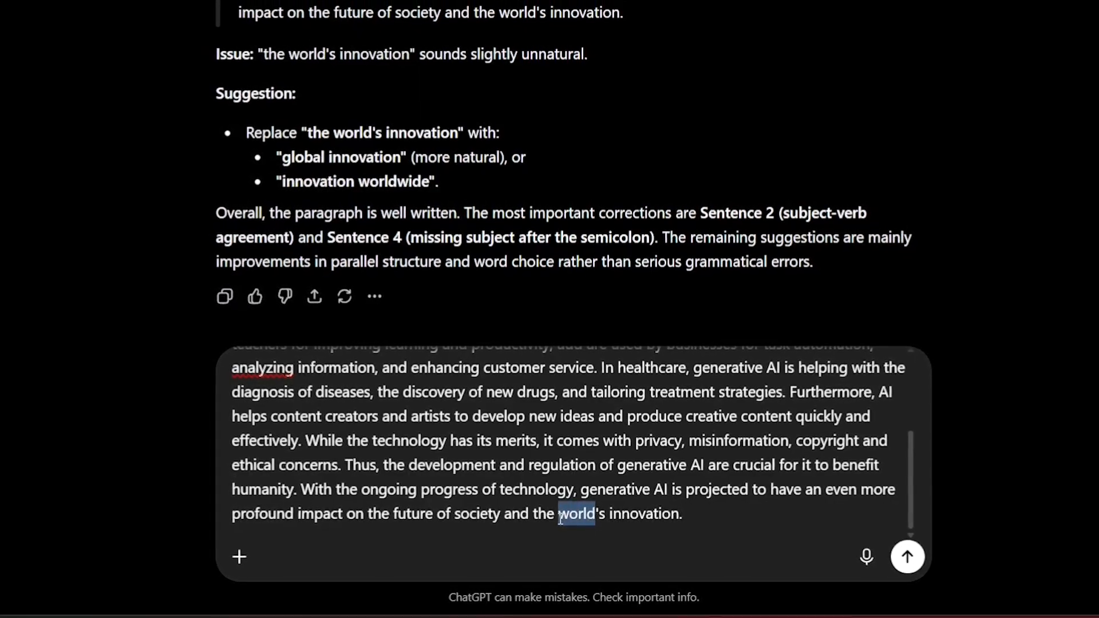
{"action": "key", "text": "BackSpace"}
{"action": "type", "text": "global"}
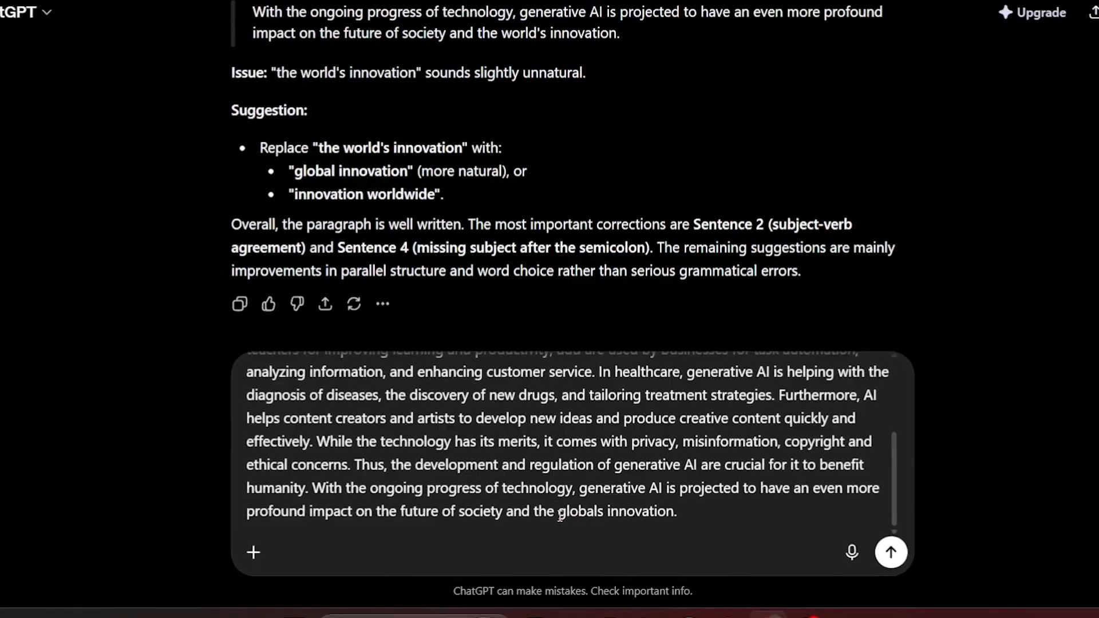
{"action": "key", "text": "Delete"}
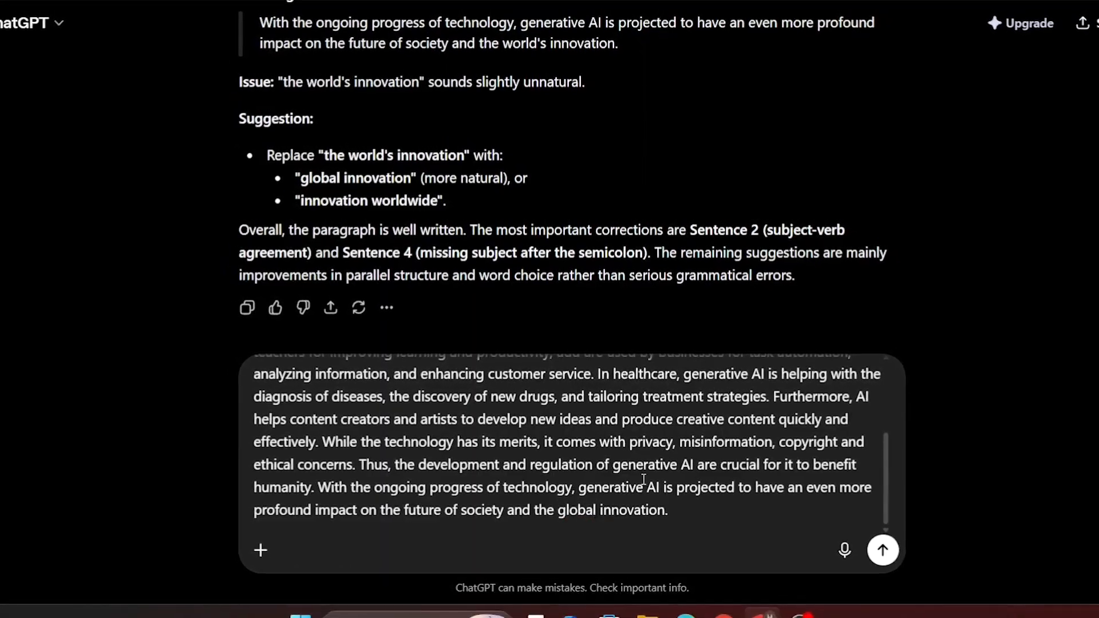
In the industries sentence, replace the dashes before "like education" and after "scientific research" with spaces
{"action": "scroll", "coordinate": [629, 458], "scroll_direction": "up", "scroll_amount": 5}
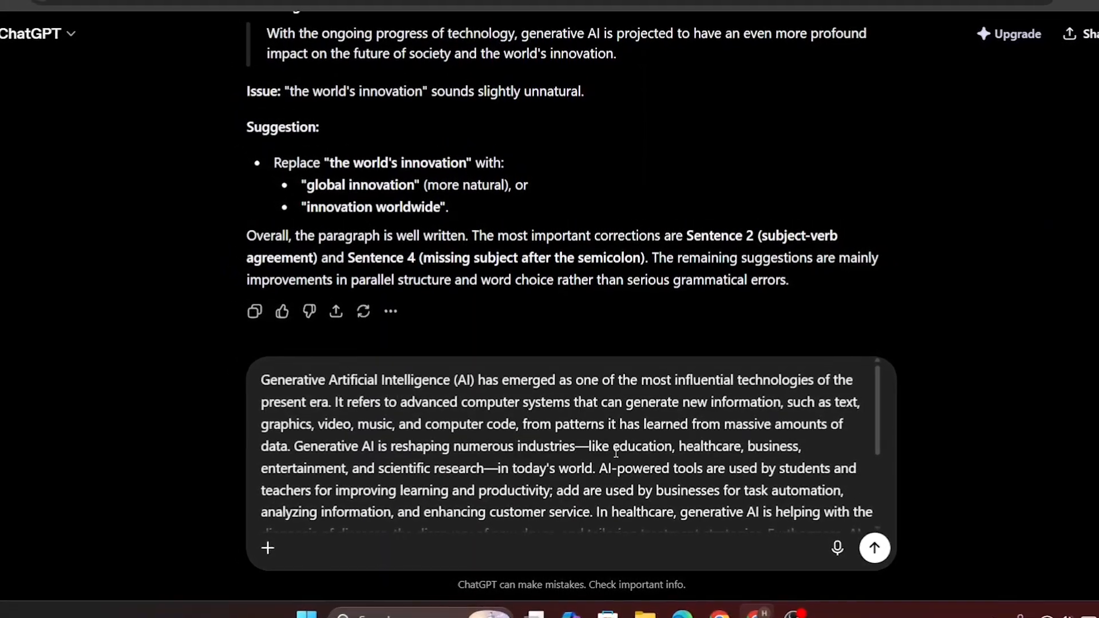
{"action": "left_click", "coordinate": [585, 449]}
{"action": "key", "text": "BackSpace"}
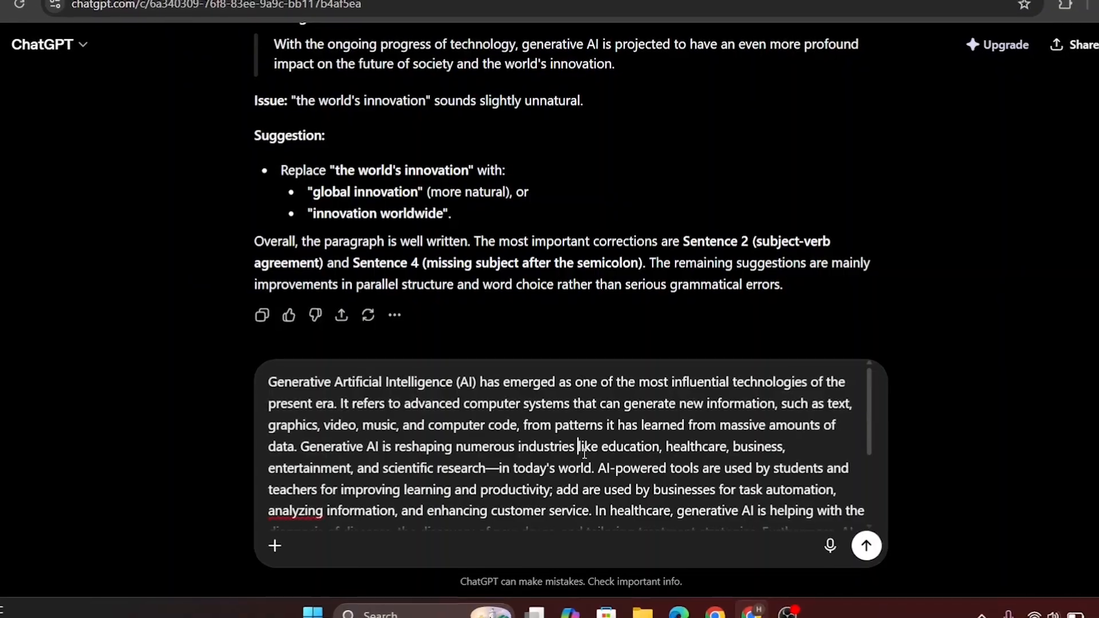
{"action": "left_click", "coordinate": [498, 468]}
{"action": "key", "text": "BackSpace"}
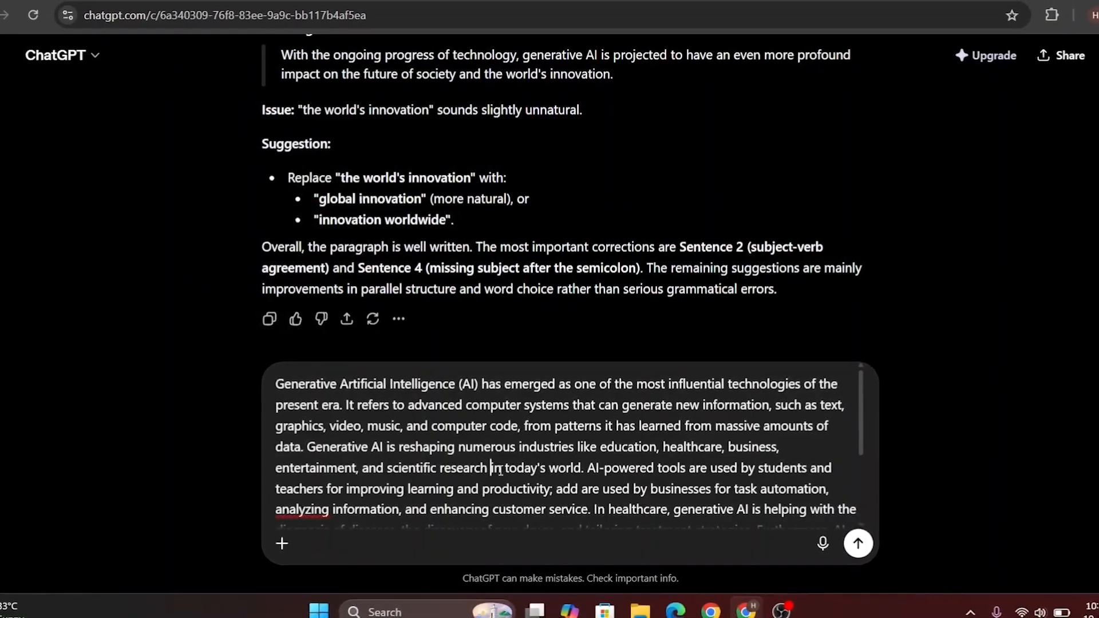
{"action": "scroll", "coordinate": [312, 458], "scroll_direction": "down", "scroll_amount": 3}
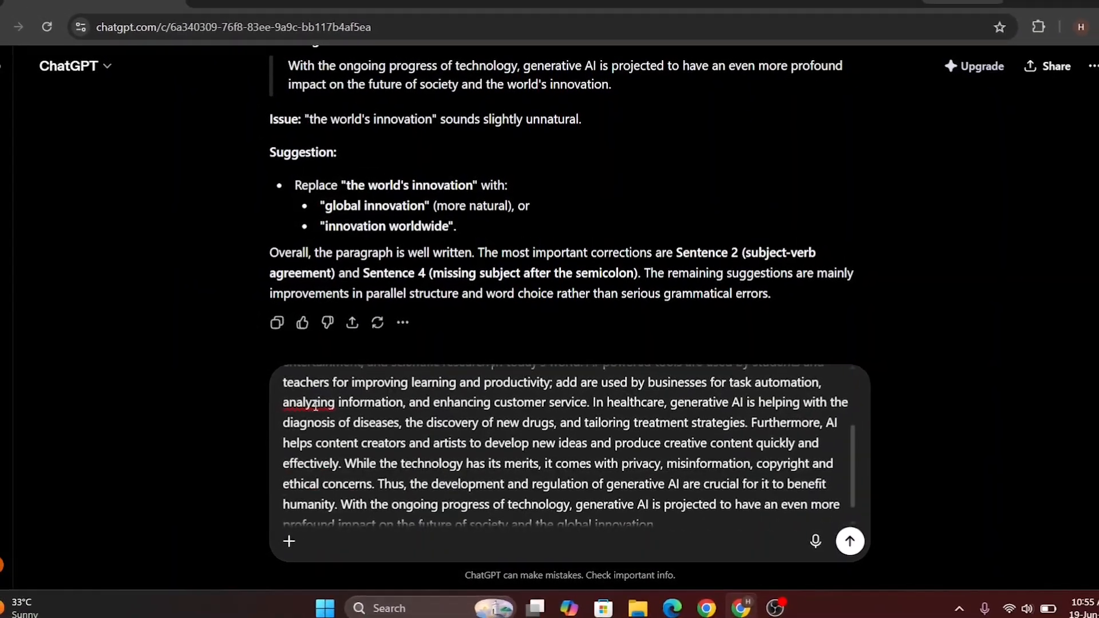
Switch to the GPTZero document, then create a blank Word document and paste the corrected generative AI text into it
{"action": "left_click", "coordinate": [315, 2]}
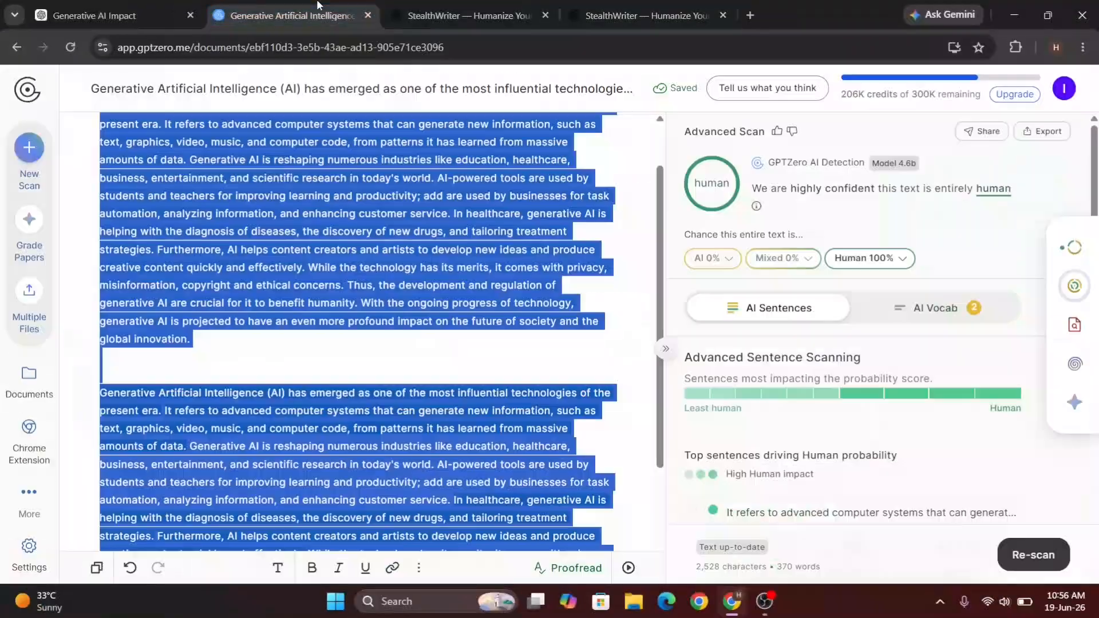
{"action": "left_click", "coordinate": [484, 349]}
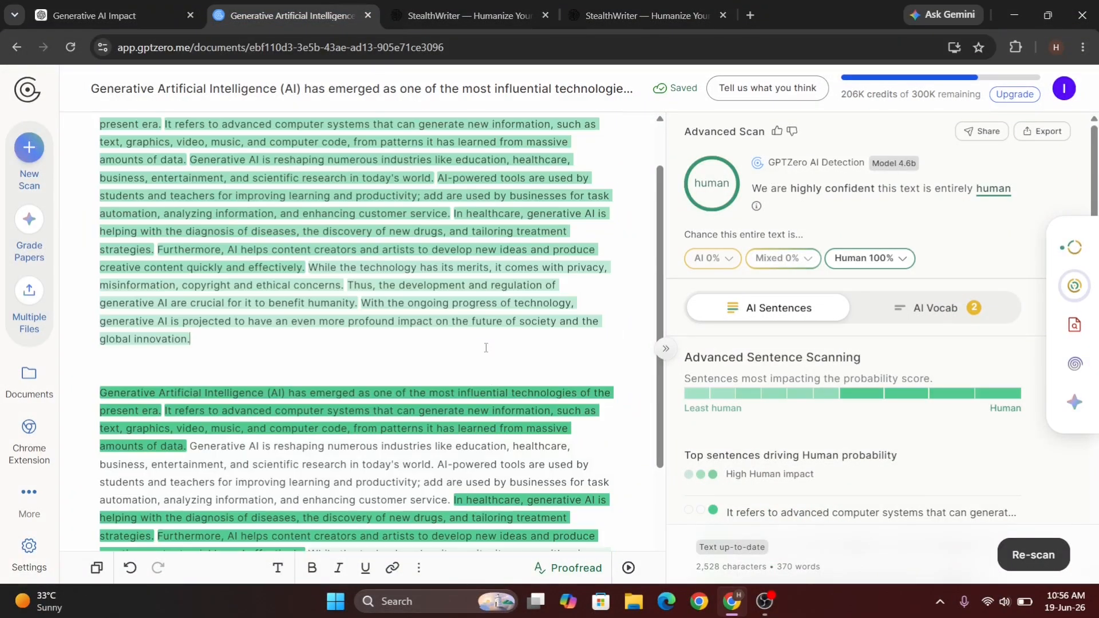
{"action": "left_click", "coordinate": [336, 602]}
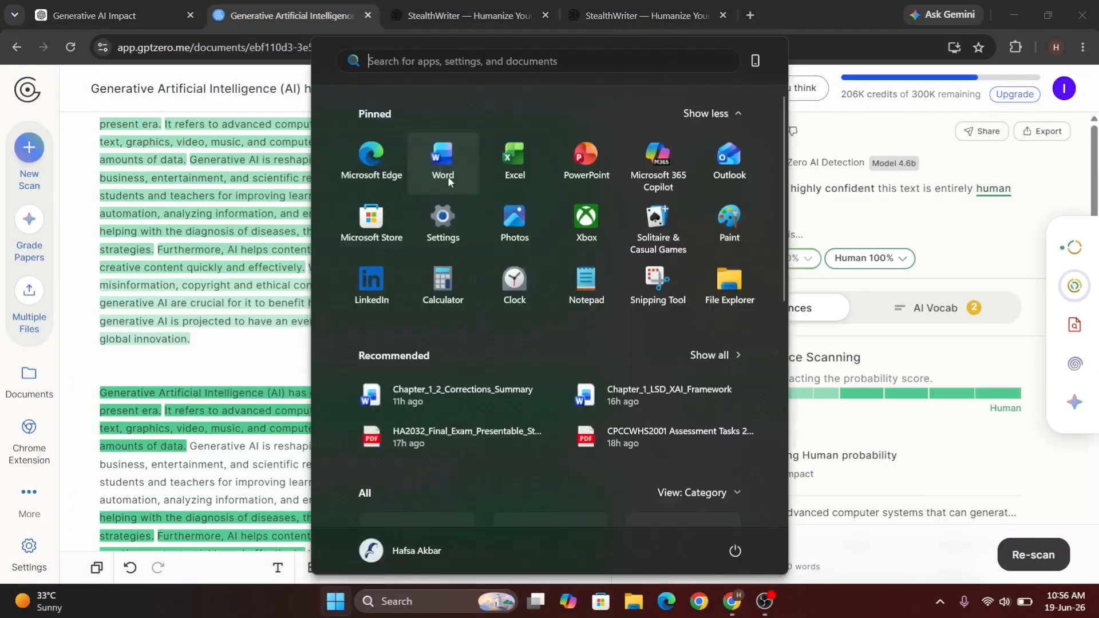
{"action": "left_click", "coordinate": [448, 176]}
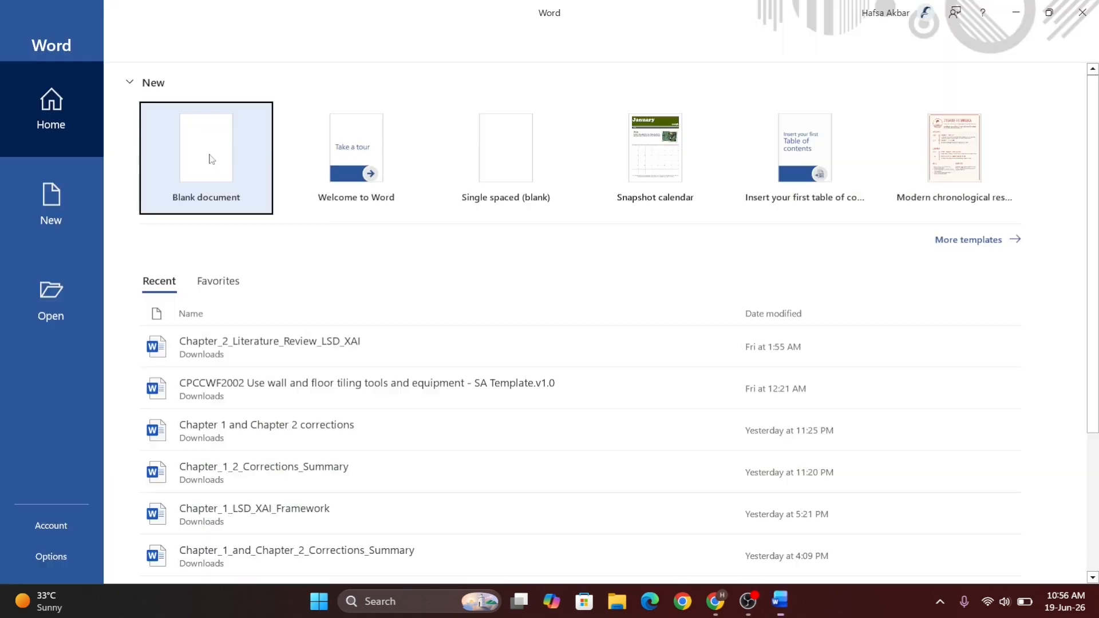
{"action": "left_click", "coordinate": [193, 149]}
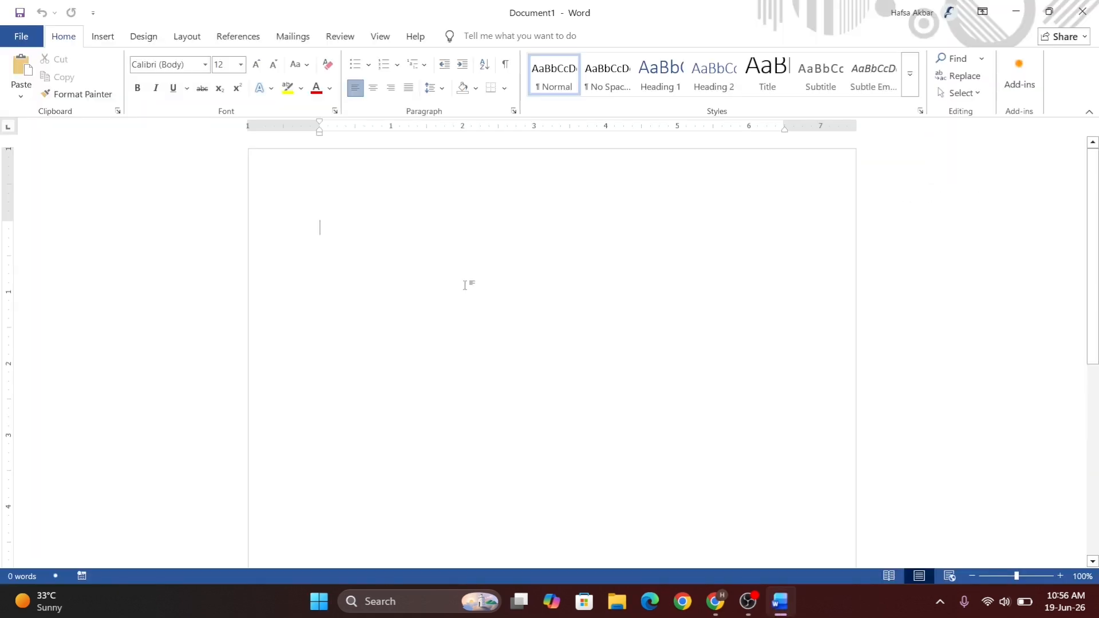
{"action": "key", "text": "ctrl+v"}
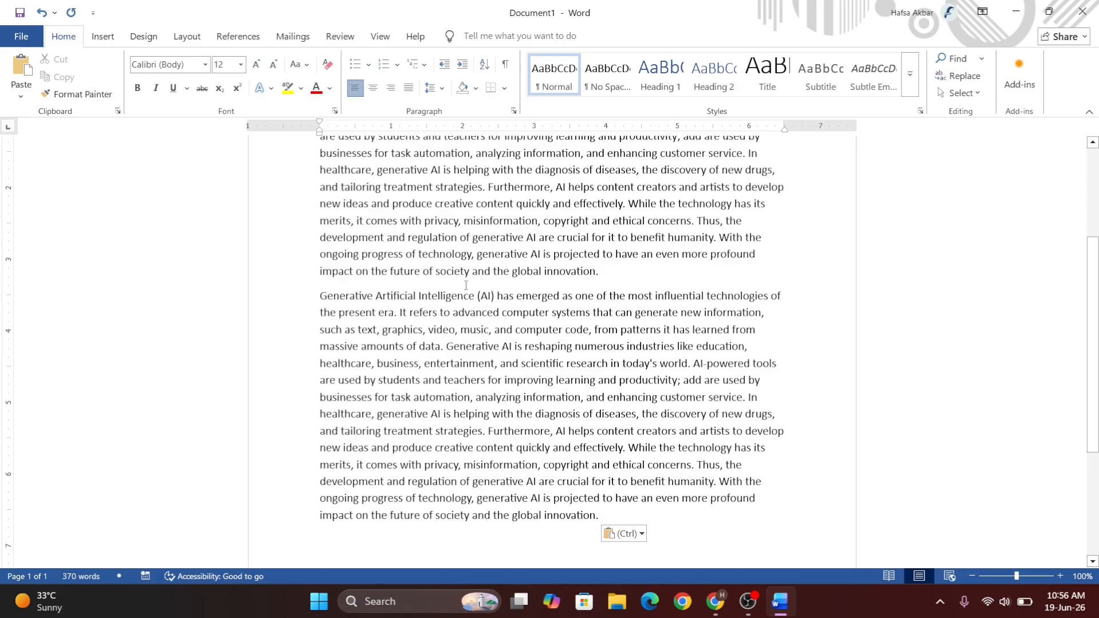
{"action": "scroll", "coordinate": [467, 285], "scroll_direction": "up", "scroll_amount": 3}
{"action": "scroll", "coordinate": [466, 287], "scroll_direction": "down", "scroll_amount": 3}
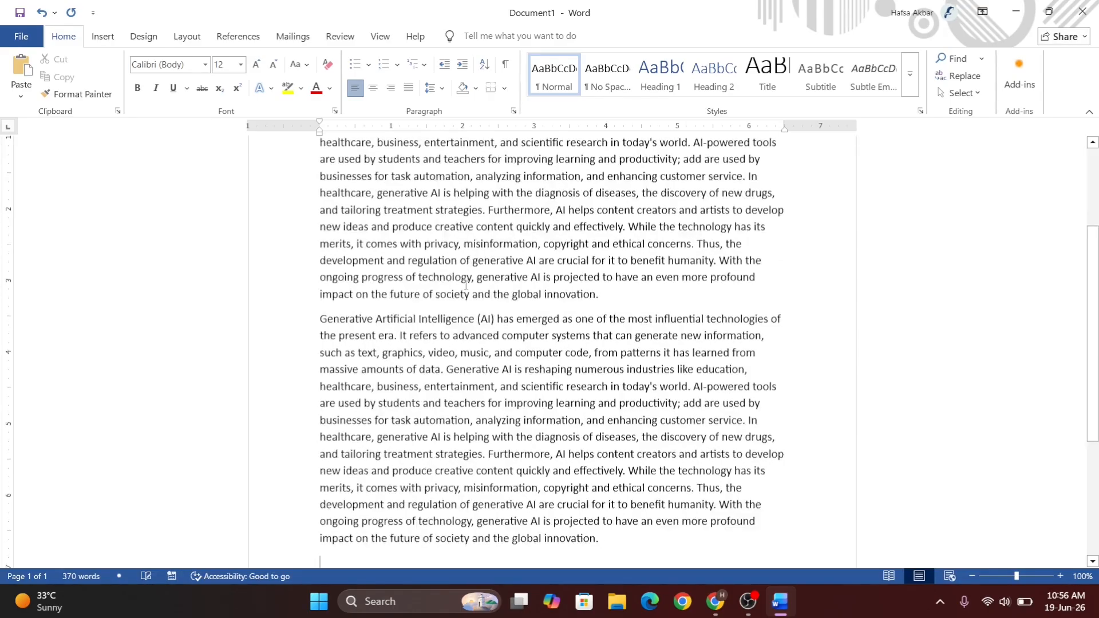
{"action": "scroll", "coordinate": [466, 286], "scroll_direction": "down", "scroll_amount": 2}
{"action": "scroll", "coordinate": [466, 286], "scroll_direction": "up", "scroll_amount": 3}
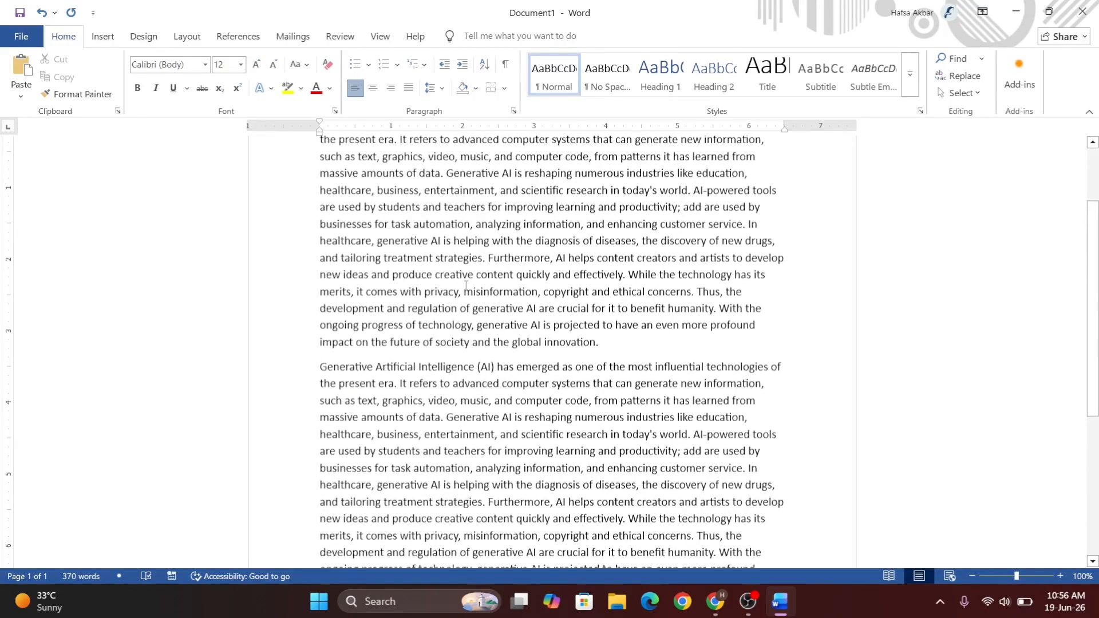
Return to the ChatGPT conversation in Chrome and clear the edited paragraph from the message box
{"action": "mouse_move", "coordinate": [715, 602]}
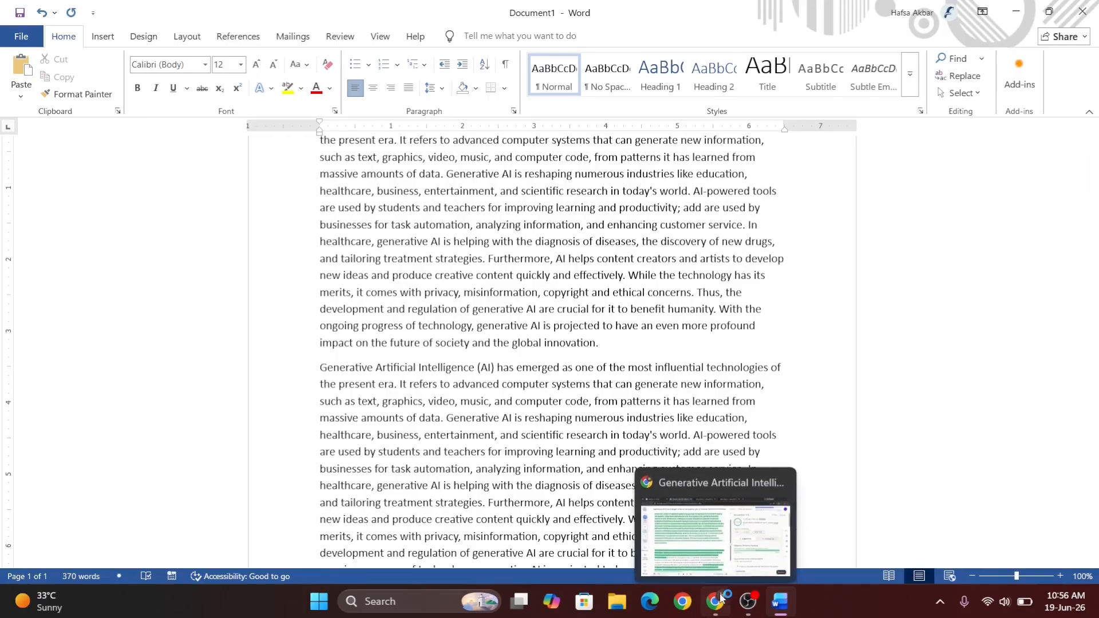
{"action": "left_click", "coordinate": [718, 522]}
{"action": "left_click", "coordinate": [493, 6]}
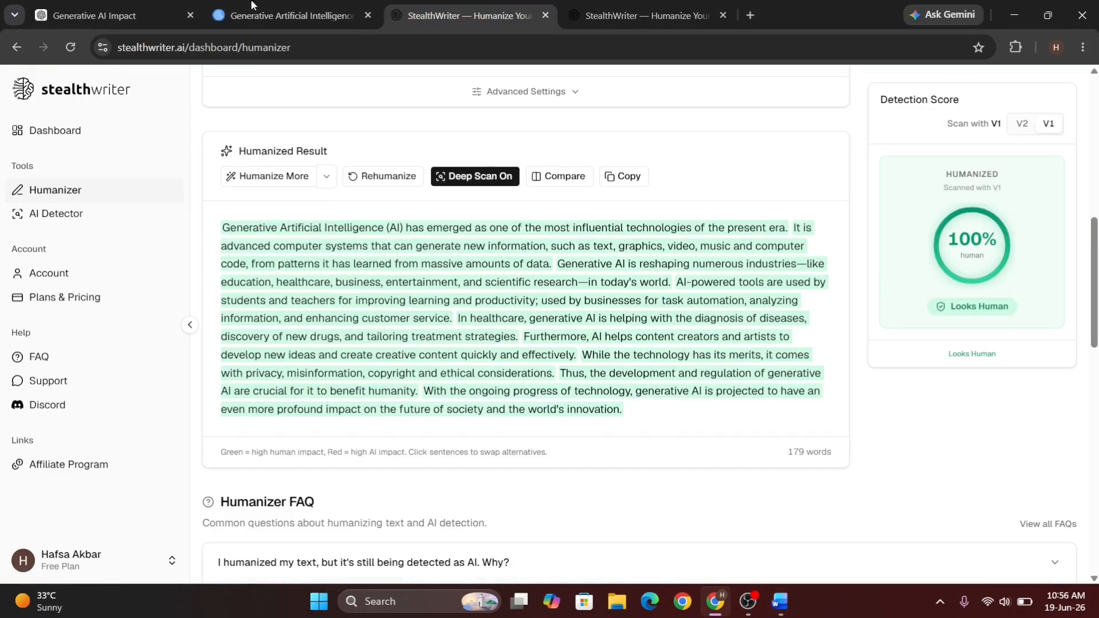
{"action": "left_click", "coordinate": [163, 5]}
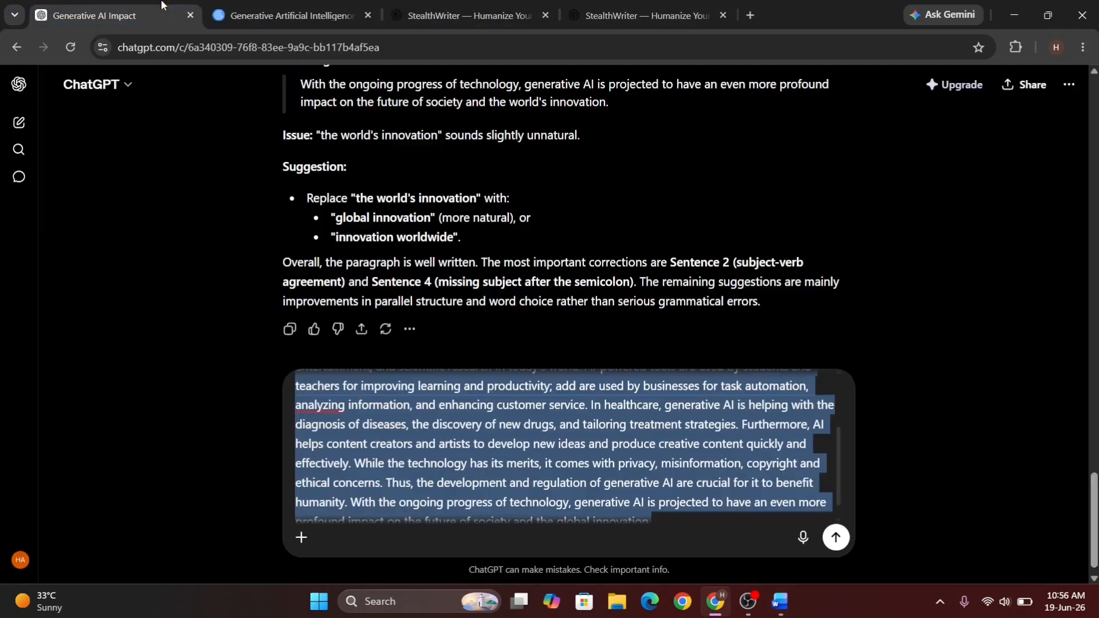
{"action": "left_click", "coordinate": [584, 412]}
{"action": "key", "text": "ctrl+a"}
{"action": "key", "text": "BackSpace"}
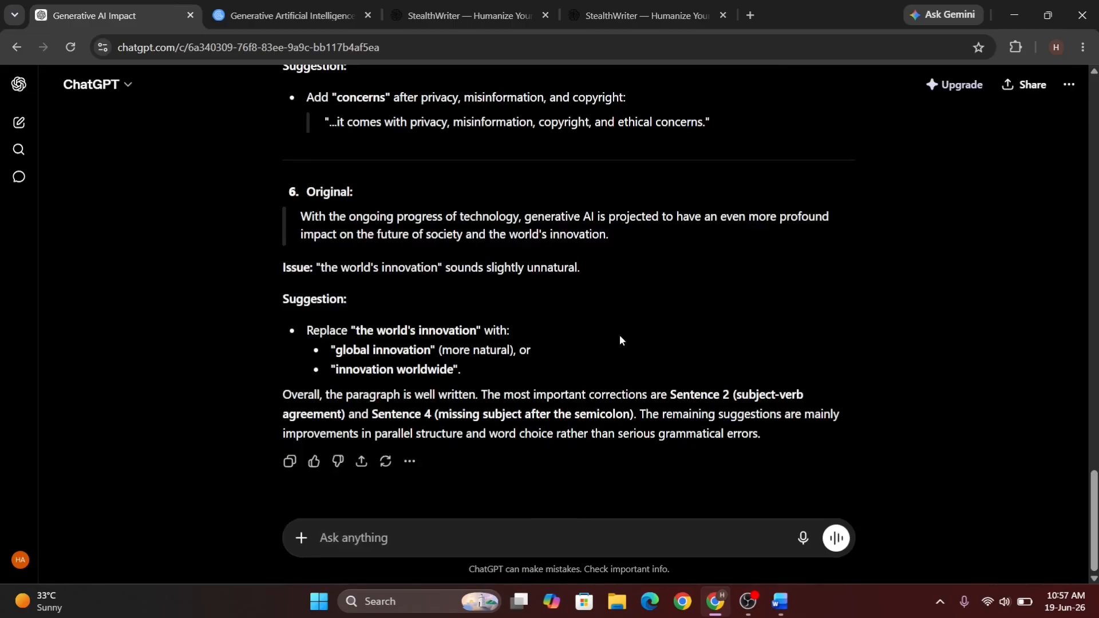
Reuse the original paragraph prompt with 1000 words instead, sending "write a 1000 words paragraph on generative ai in present era."
{"action": "scroll", "coordinate": [678, 263], "scroll_direction": "up", "scroll_amount": 20}
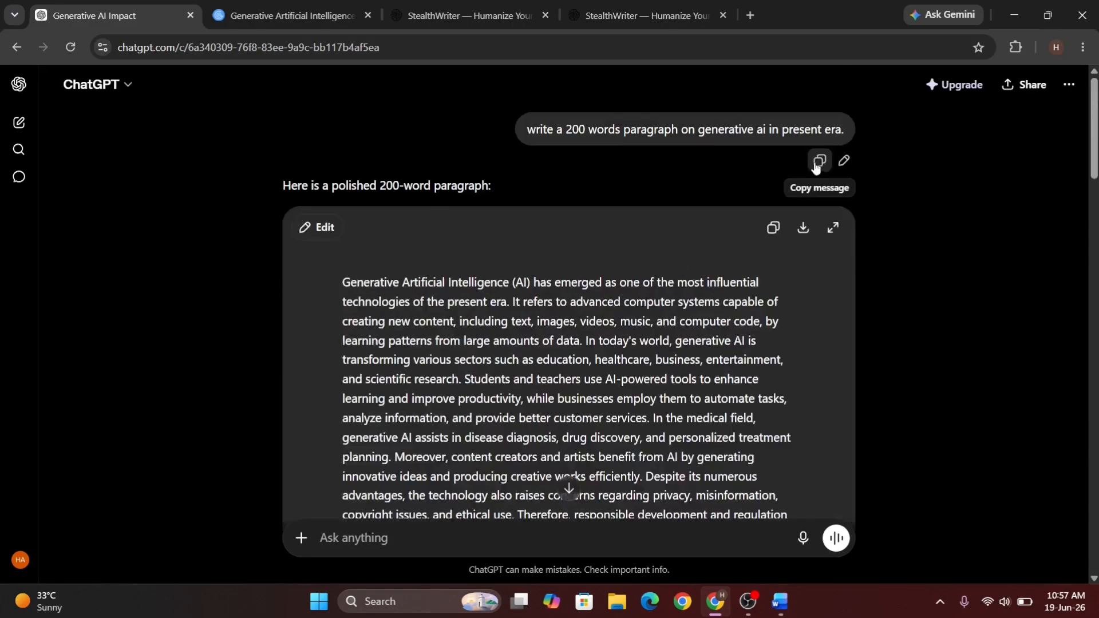
{"action": "left_click", "coordinate": [819, 162]}
{"action": "left_click", "coordinate": [481, 541]}
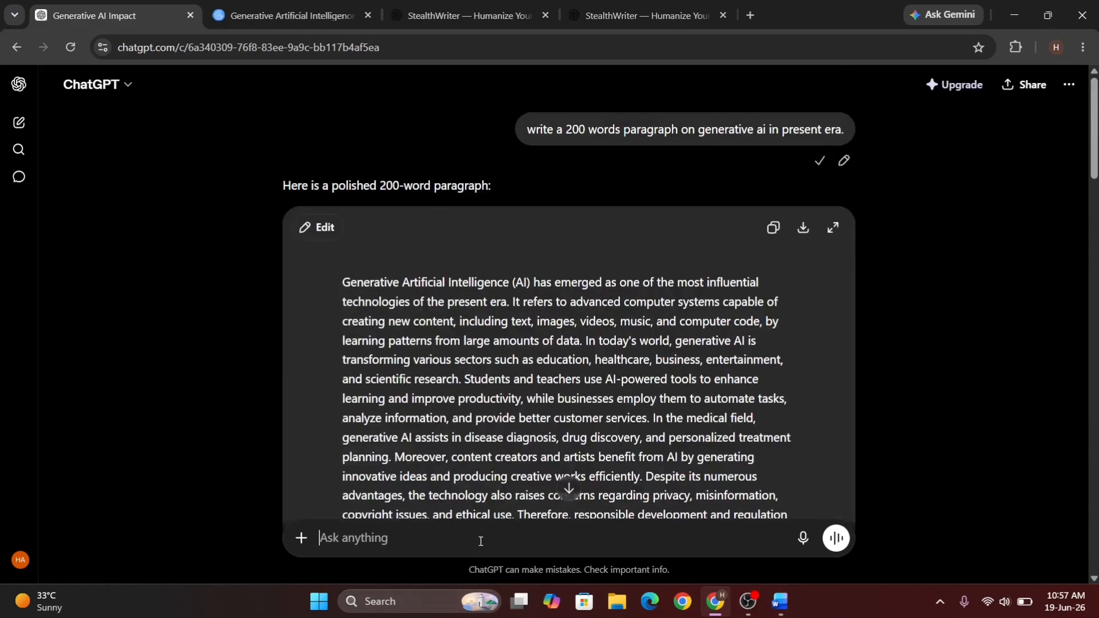
{"action": "type", "text": "write a 200 words paragraph on generative ai in present era."}
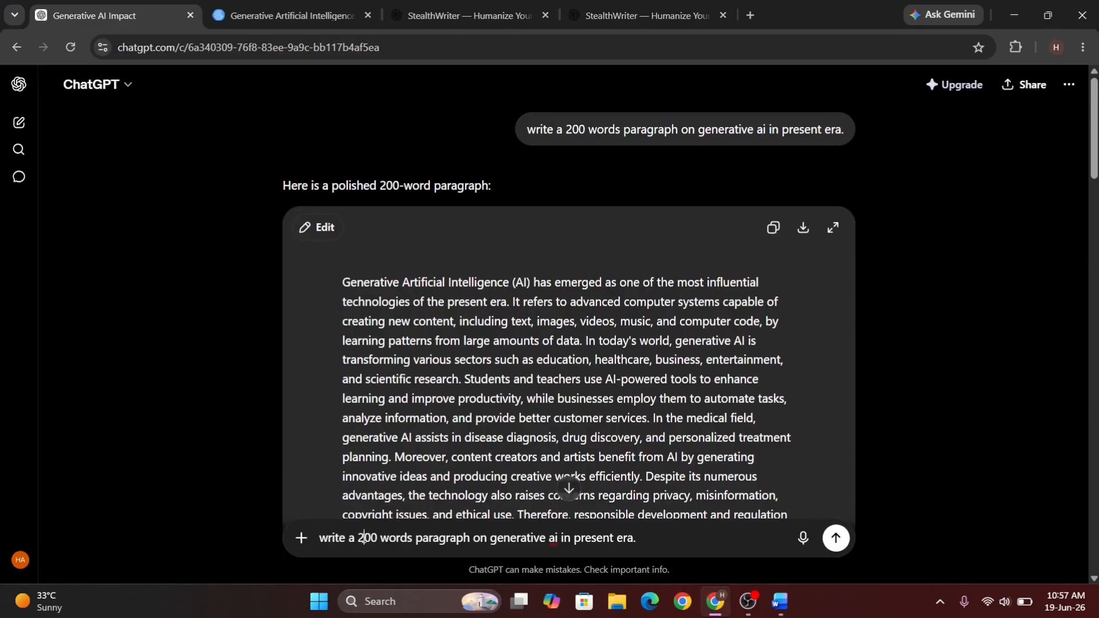
{"action": "left_click", "coordinate": [364, 538]}
{"action": "key", "text": "BackSpace"}
{"action": "type", "text": "10"}
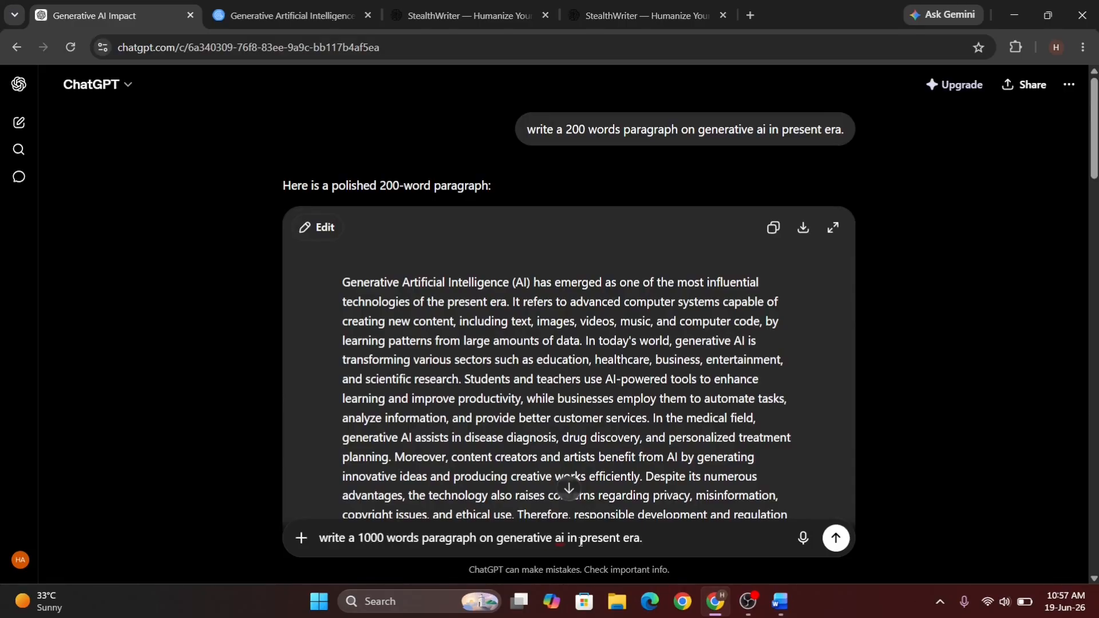
{"action": "left_click", "coordinate": [836, 538]}
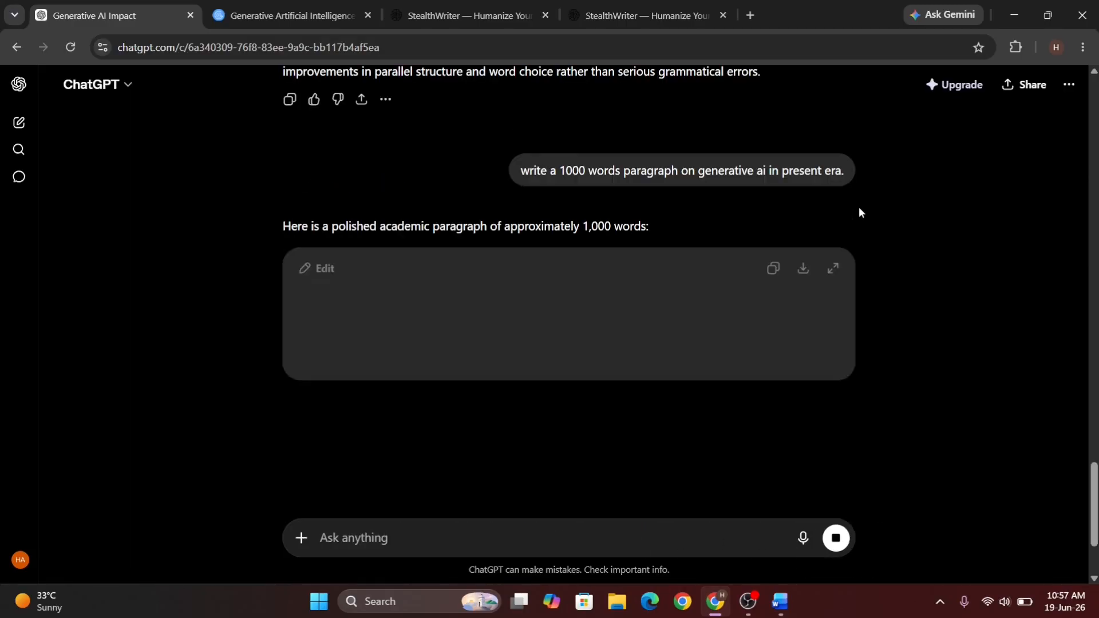
{"action": "scroll", "coordinate": [859, 213], "scroll_direction": "down", "scroll_amount": 8}
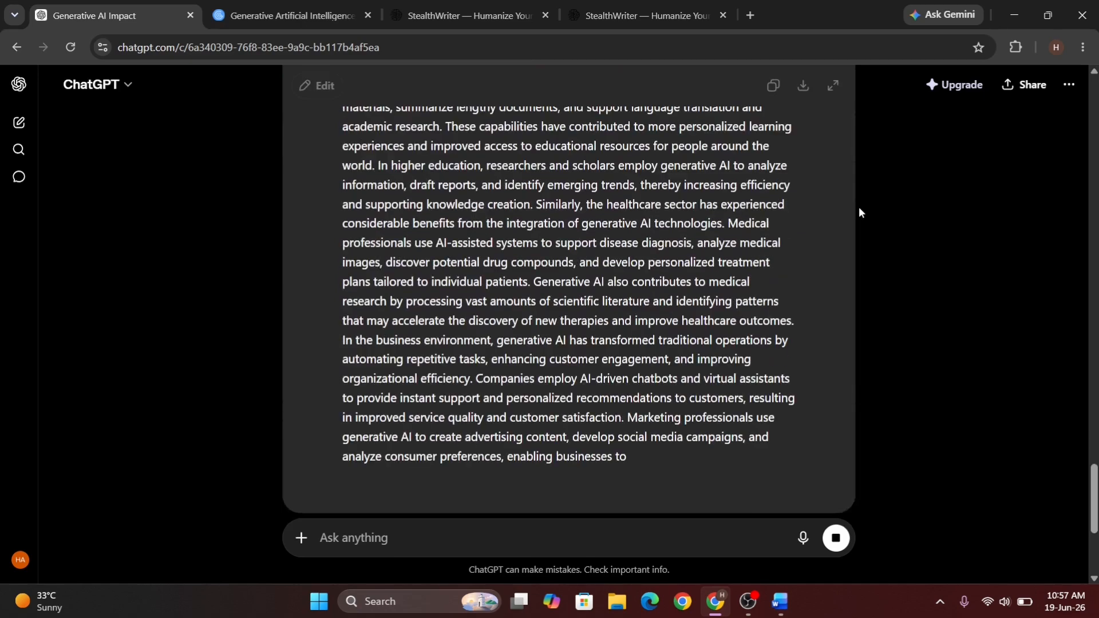
{"action": "scroll", "coordinate": [859, 213], "scroll_direction": "down", "scroll_amount": 10}
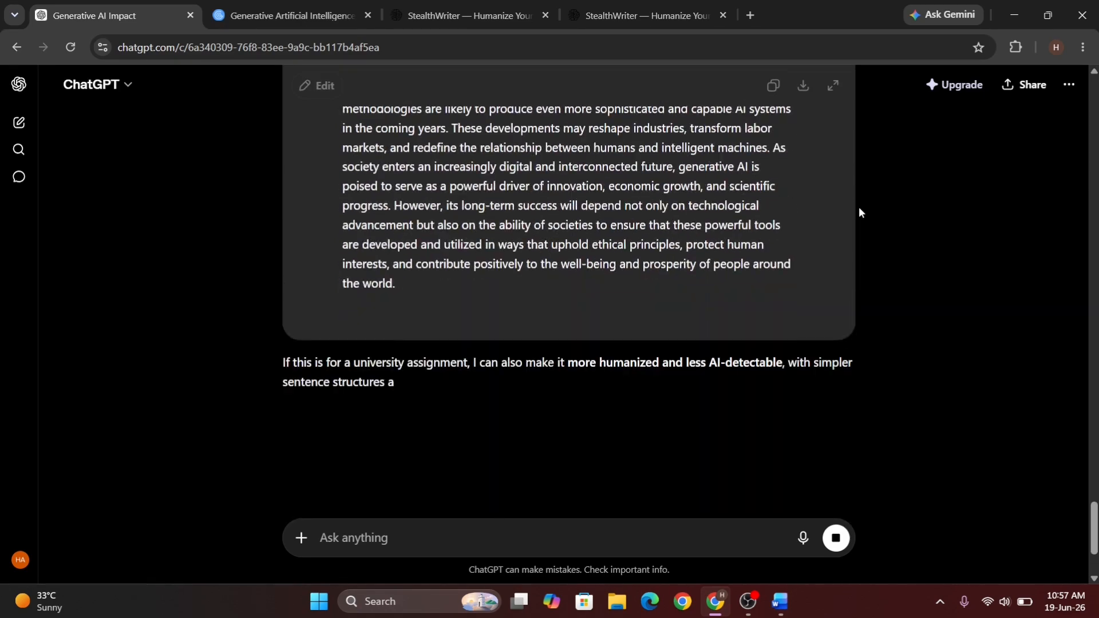
Replace the text in StealthWriter's Humanizer with the new 1000-word paragraph and humanize it
{"action": "scroll", "coordinate": [859, 212], "scroll_direction": "up", "scroll_amount": 4}
{"action": "left_click", "coordinate": [493, 6]}
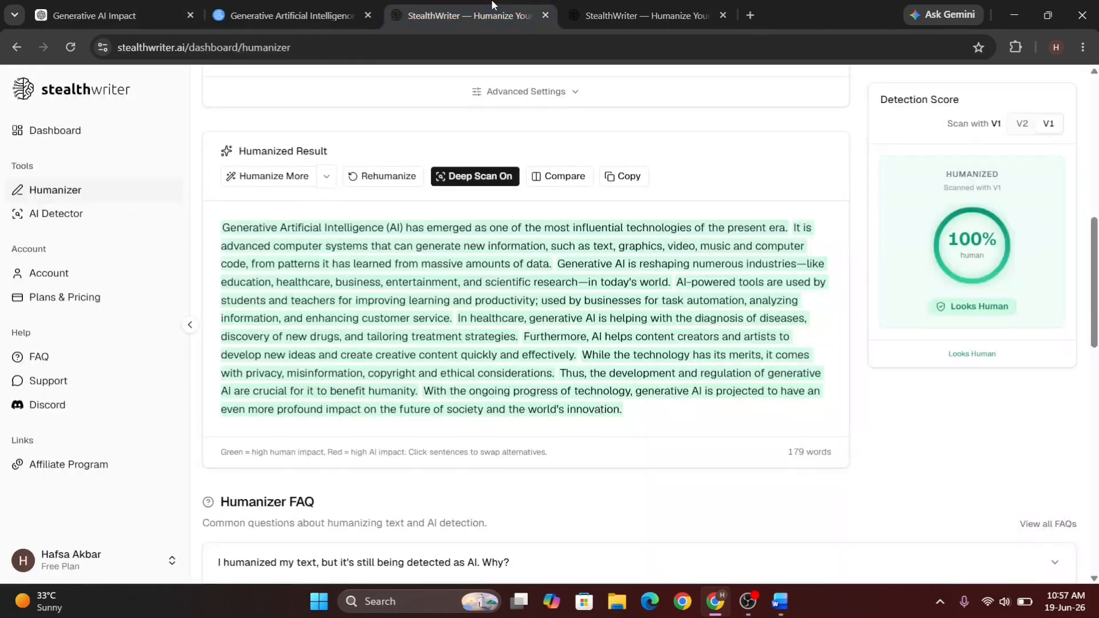
{"action": "scroll", "coordinate": [560, 240], "scroll_direction": "up", "scroll_amount": 5}
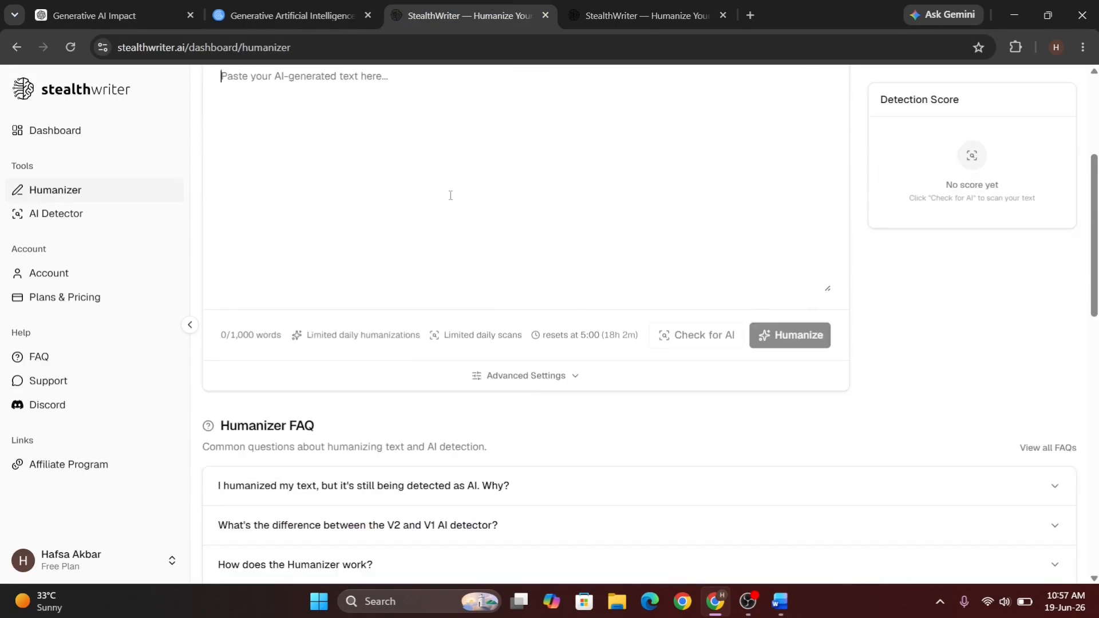
{"action": "key", "text": "ctrl+v"}
{"action": "left_click", "coordinate": [369, 356]}
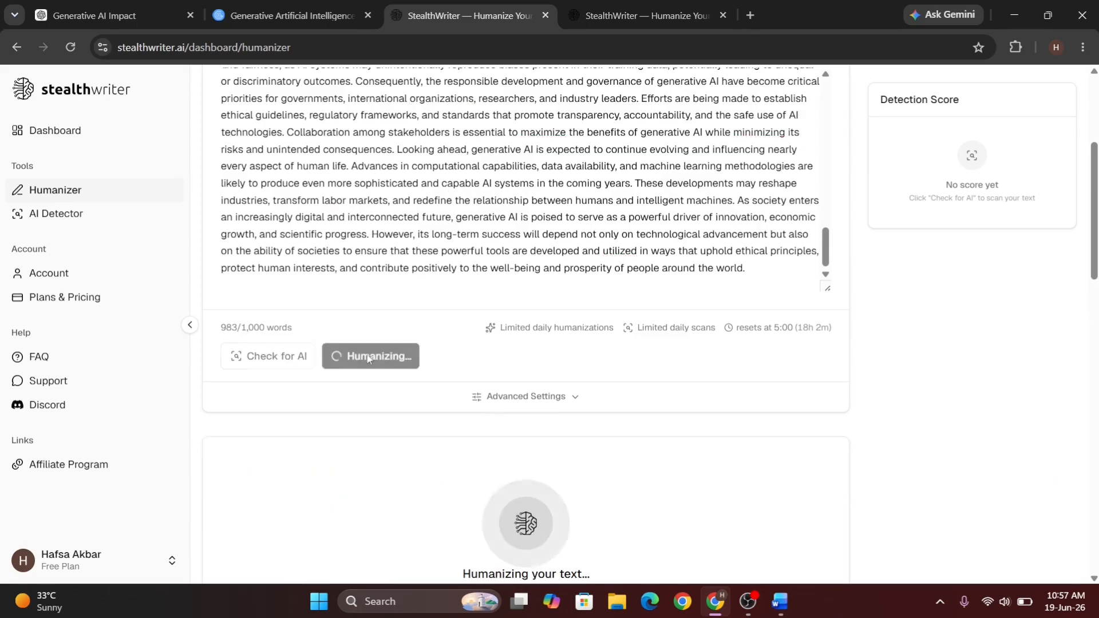
{"action": "scroll", "coordinate": [620, 398], "scroll_direction": "down", "scroll_amount": 3}
{"action": "scroll", "coordinate": [622, 398], "scroll_direction": "down", "scroll_amount": 1}
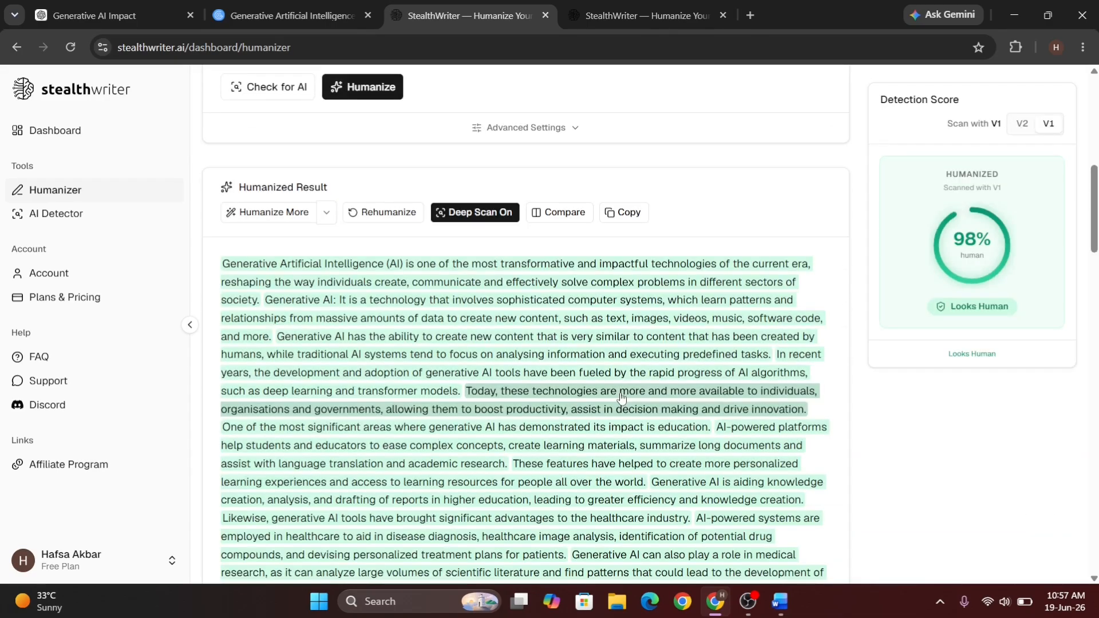
Run Humanize More on the humanized result and copy the resulting text
{"action": "left_click", "coordinate": [623, 214]}
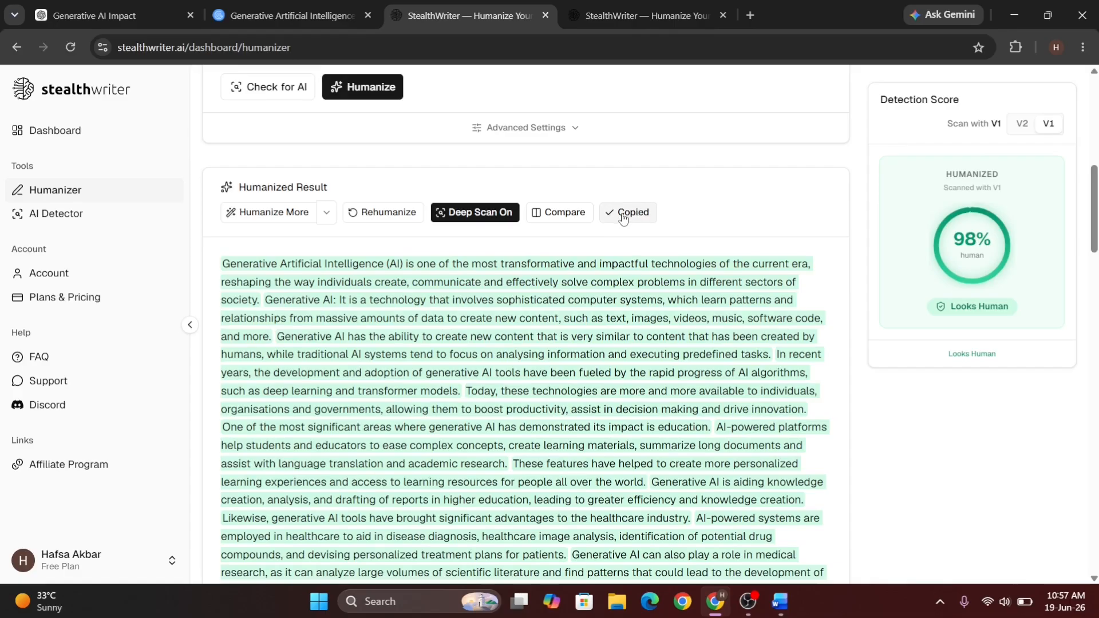
{"action": "left_click", "coordinate": [269, 212]}
{"action": "scroll", "coordinate": [469, 362], "scroll_direction": "down", "scroll_amount": 4}
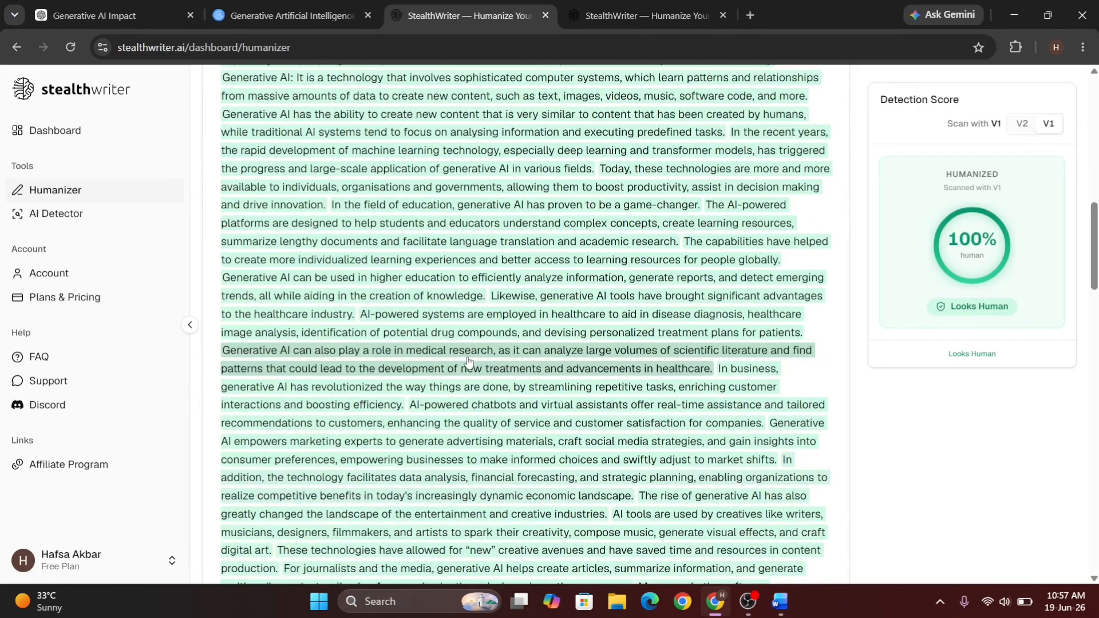
{"action": "scroll", "coordinate": [469, 363], "scroll_direction": "up", "scroll_amount": 5}
{"action": "left_click", "coordinate": [623, 278]}
View the alternative rewrites offered for the first sentence of the humanized result, keeping the current version
{"action": "key", "text": "ctrl+Tab"}
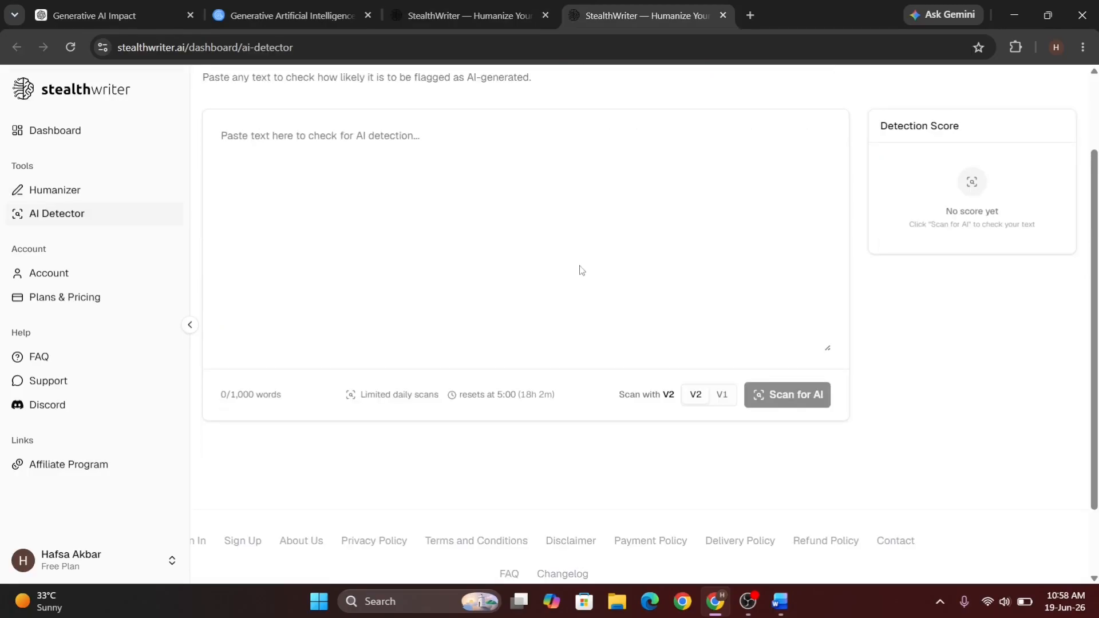
{"action": "key", "text": "ctrl+shift+Tab"}
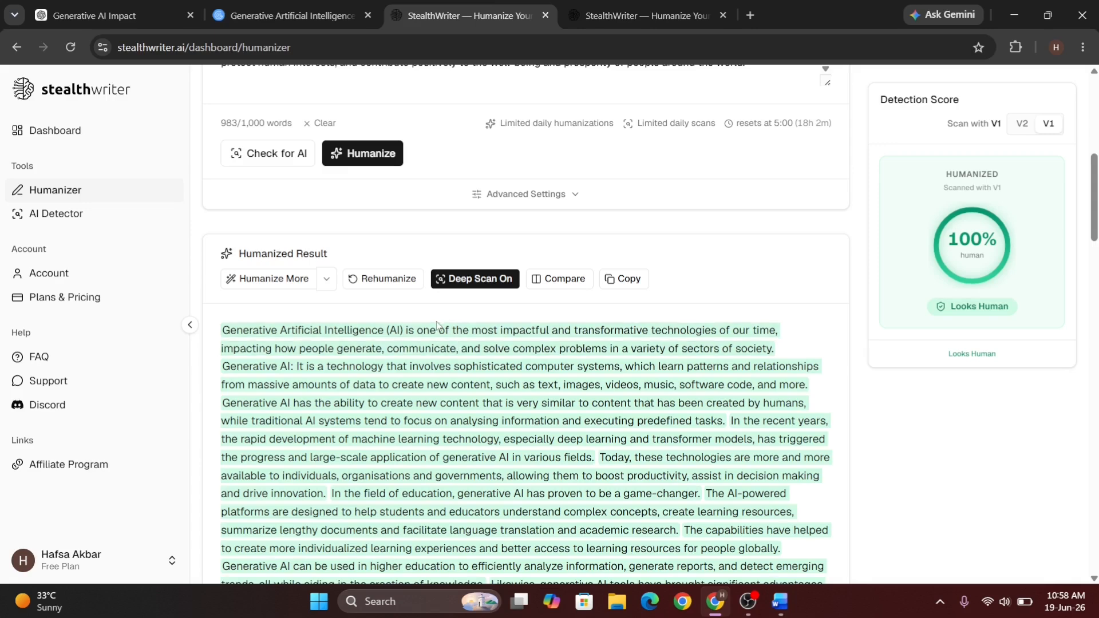
{"action": "left_click", "coordinate": [438, 334]}
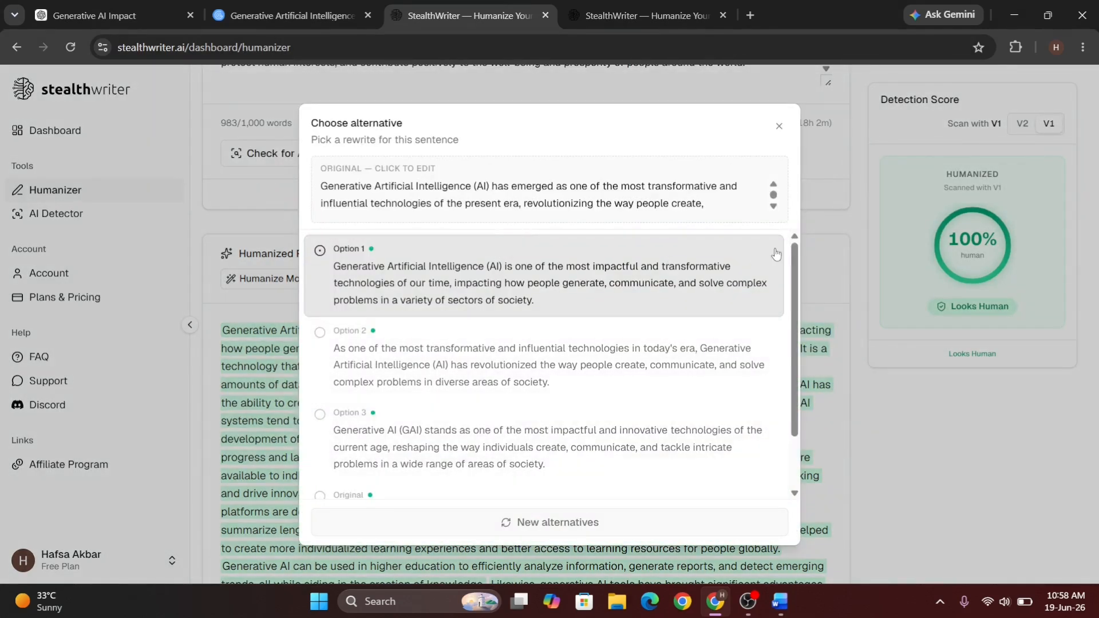
{"action": "left_click", "coordinate": [806, 232]}
Paste the copied 1000-word humanized text into the empty StealthWriter AI Detector
{"action": "left_click", "coordinate": [682, 4]}
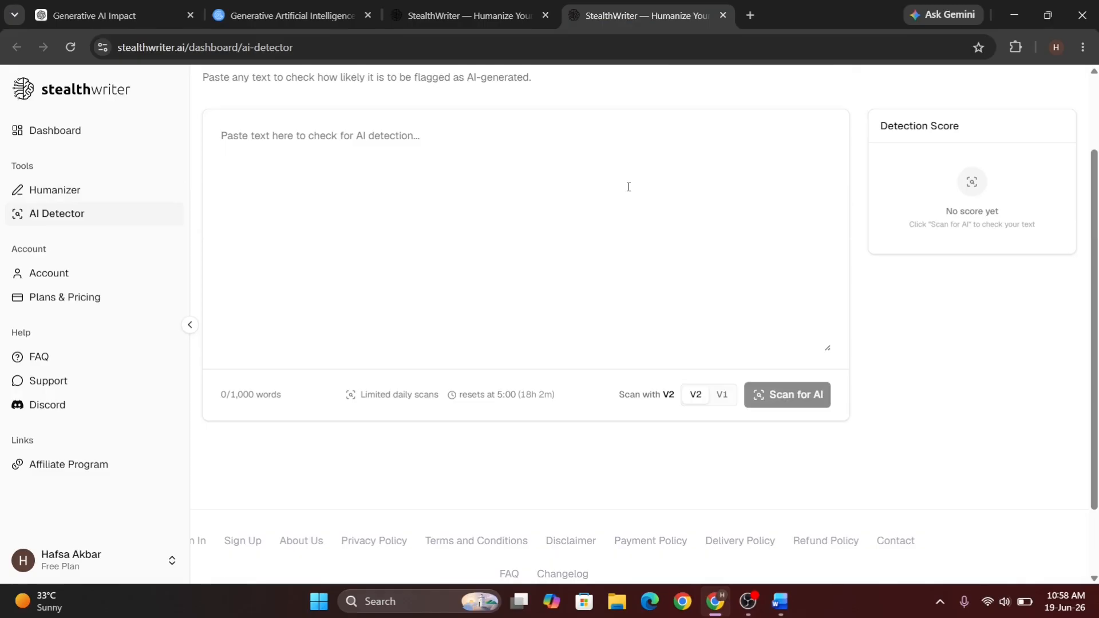
{"action": "left_click", "coordinate": [486, 11]}
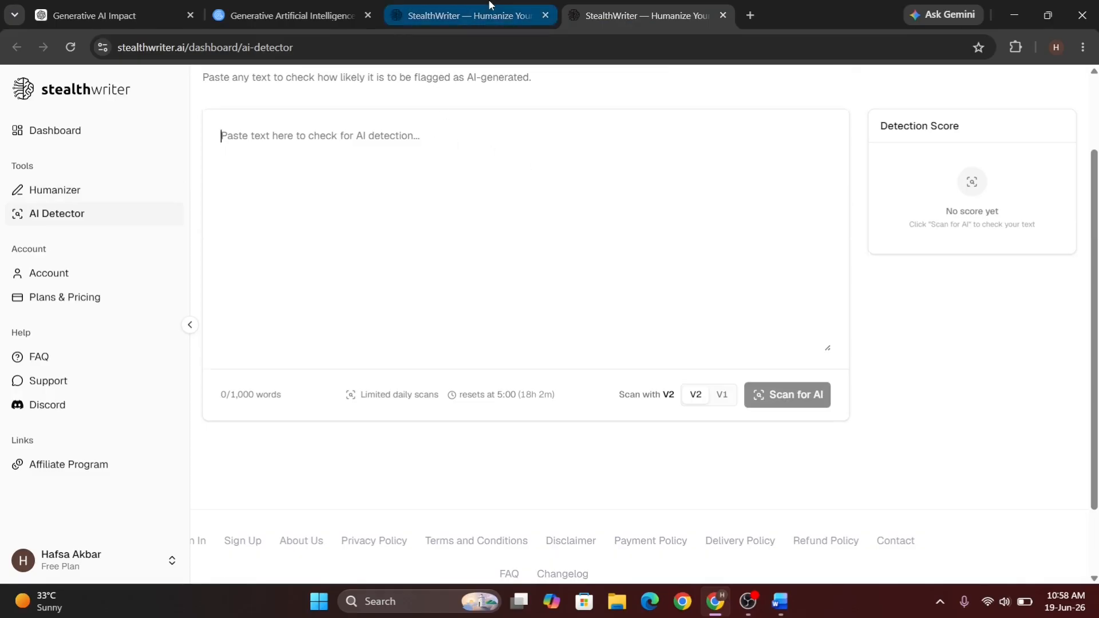
{"action": "left_click", "coordinate": [601, 4]}
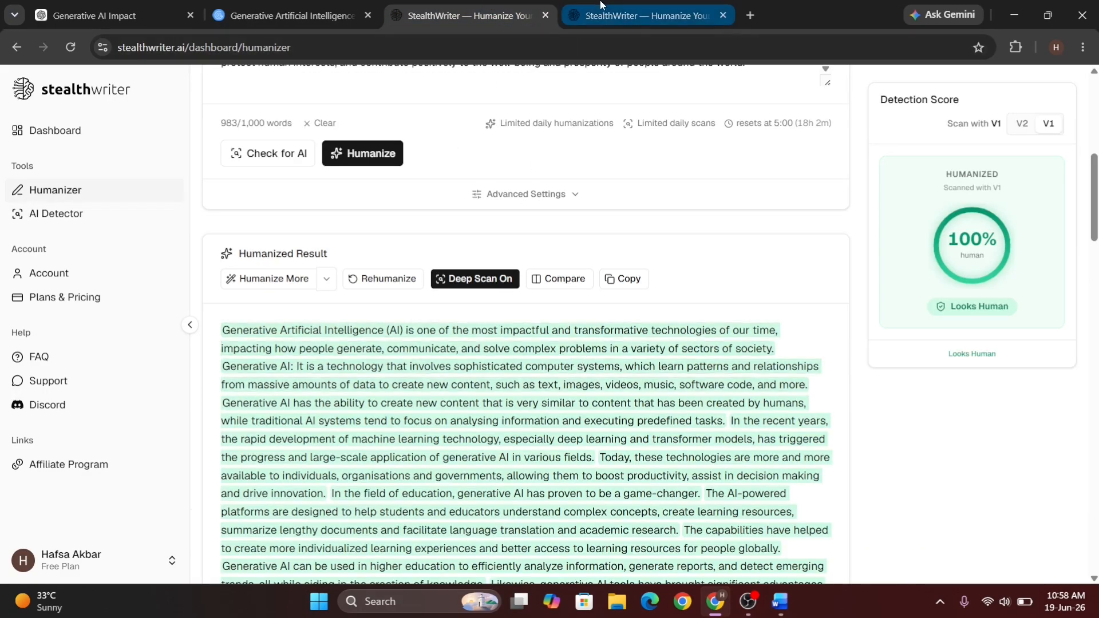
{"action": "key", "text": "ctrl+v"}
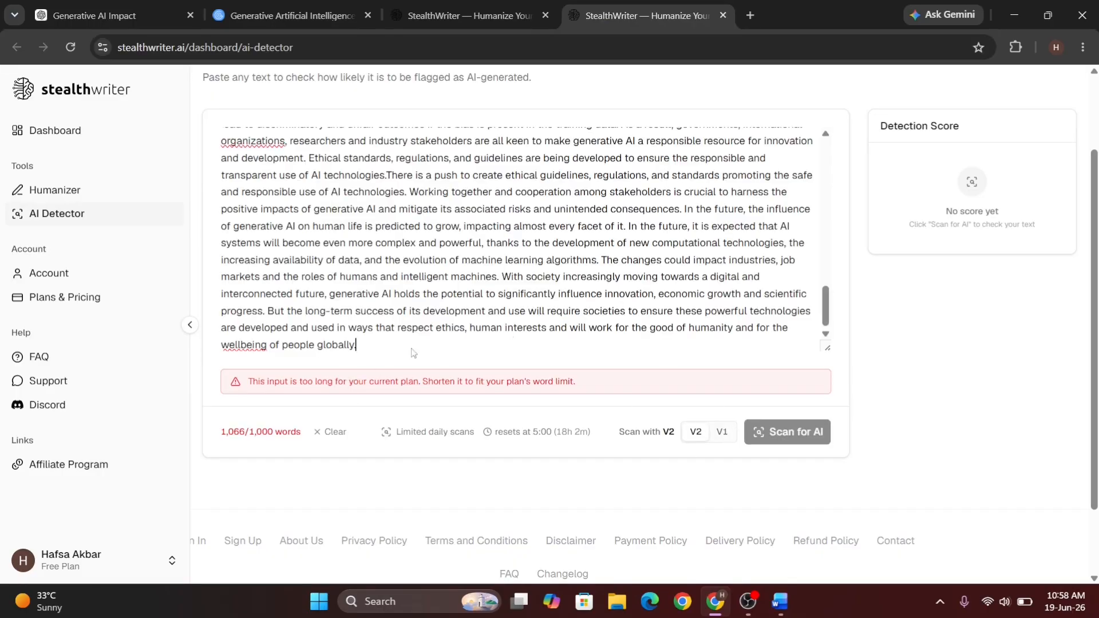
Delete the last two sentences of the pasted text to fit the 1,000-word limit and scan it for AI with V2
{"action": "left_click_drag", "start_coordinate": [374, 347], "coordinate": [273, 310]}
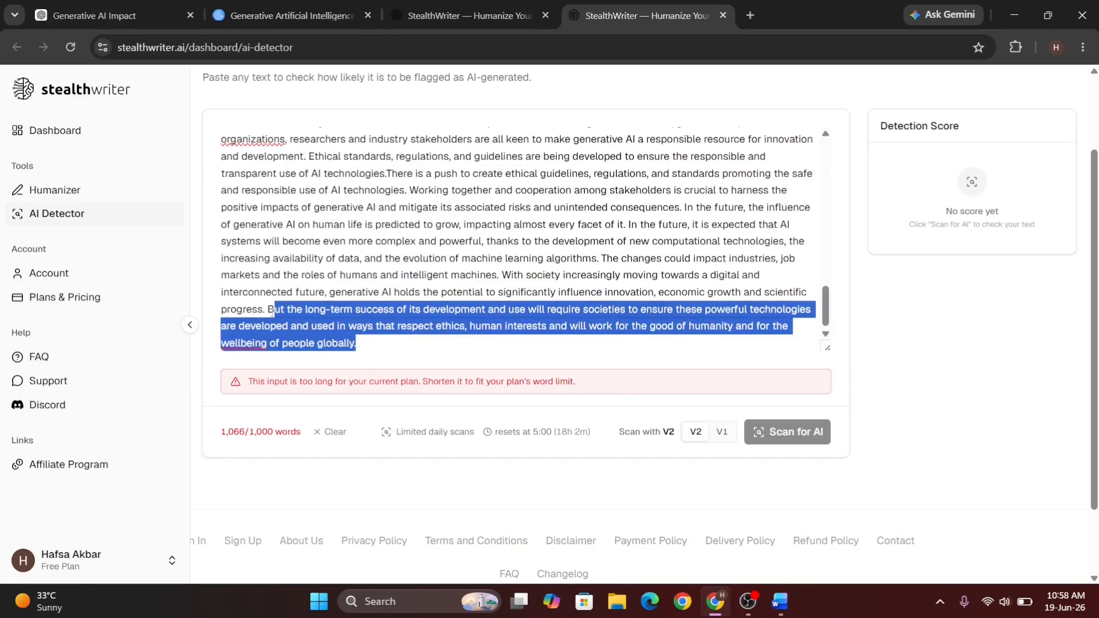
{"action": "key", "text": "BackSpace"}
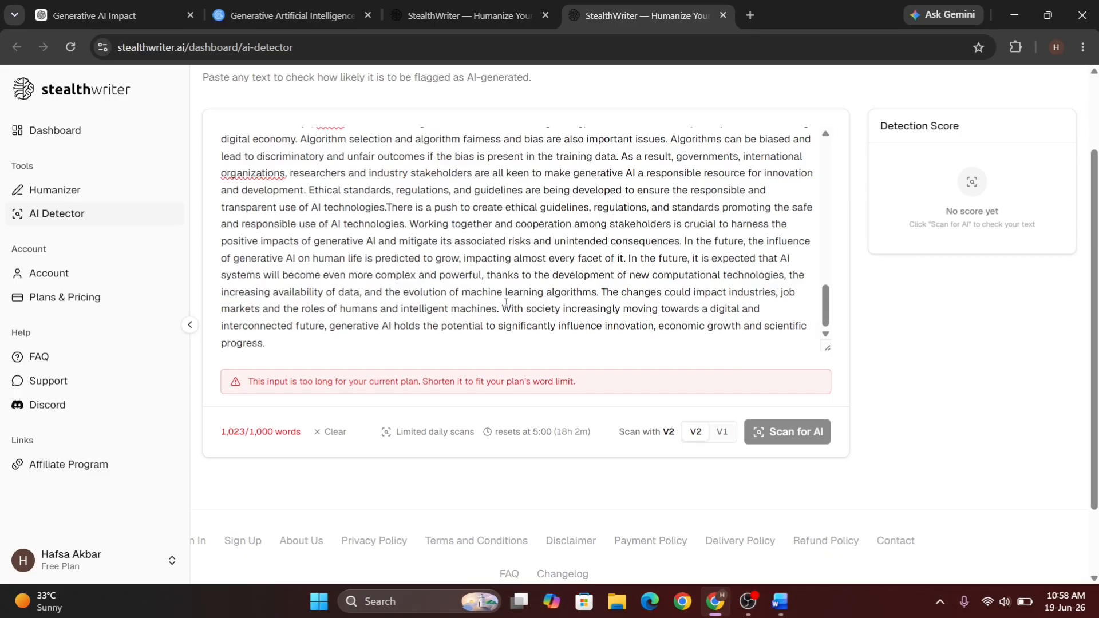
{"action": "left_click_drag", "start_coordinate": [502, 310], "coordinate": [513, 344]}
{"action": "key", "text": "BackSpace"}
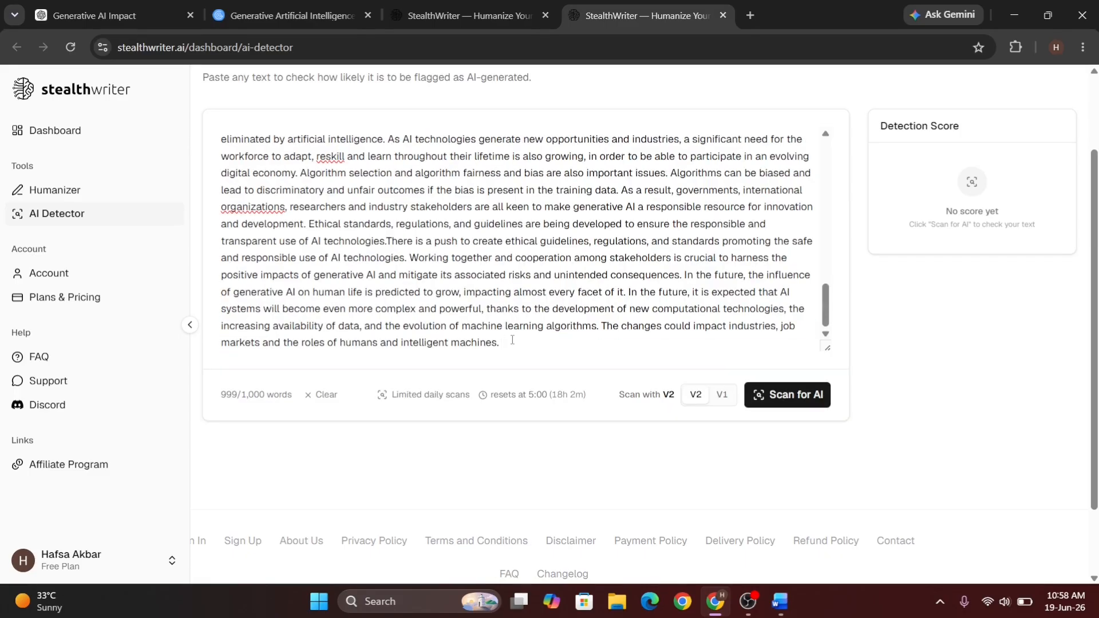
{"action": "left_click", "coordinate": [818, 387]}
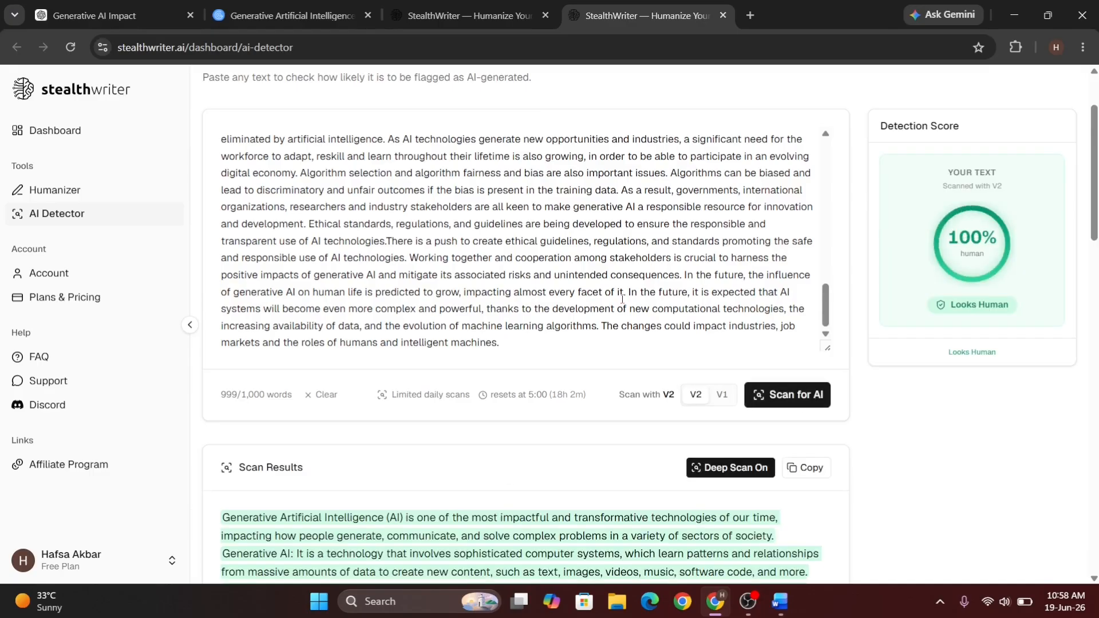
{"action": "scroll", "coordinate": [622, 299], "scroll_direction": "up", "scroll_amount": 1}
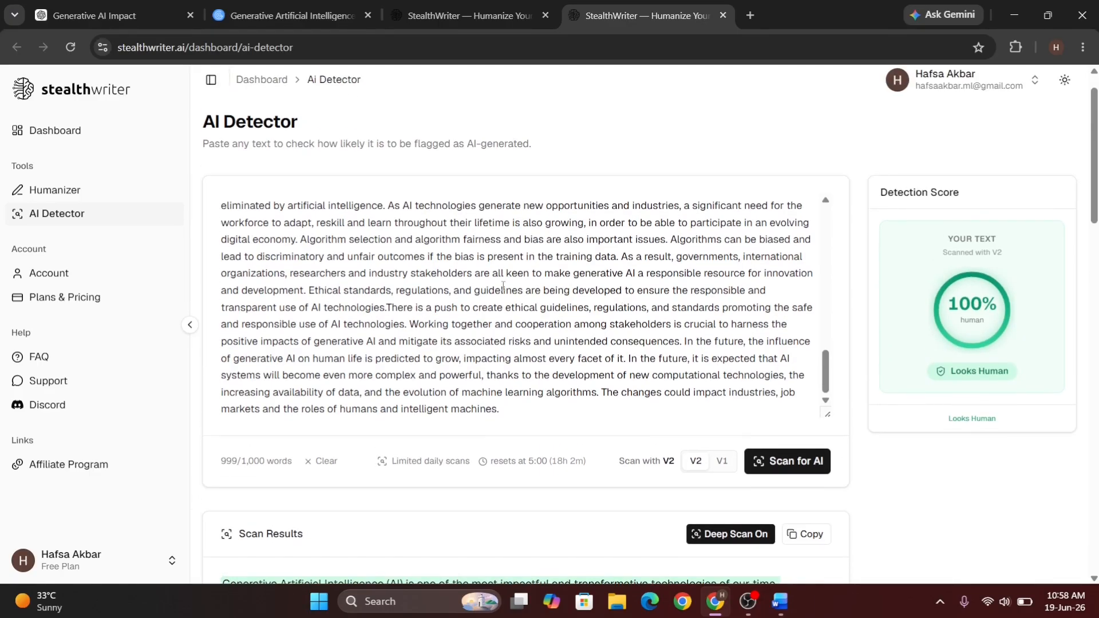
Review the earlier GPTZero scan of the short paragraph and ChatGPT's line-by-line grammar suggestions for it
{"action": "left_click", "coordinate": [262, 7]}
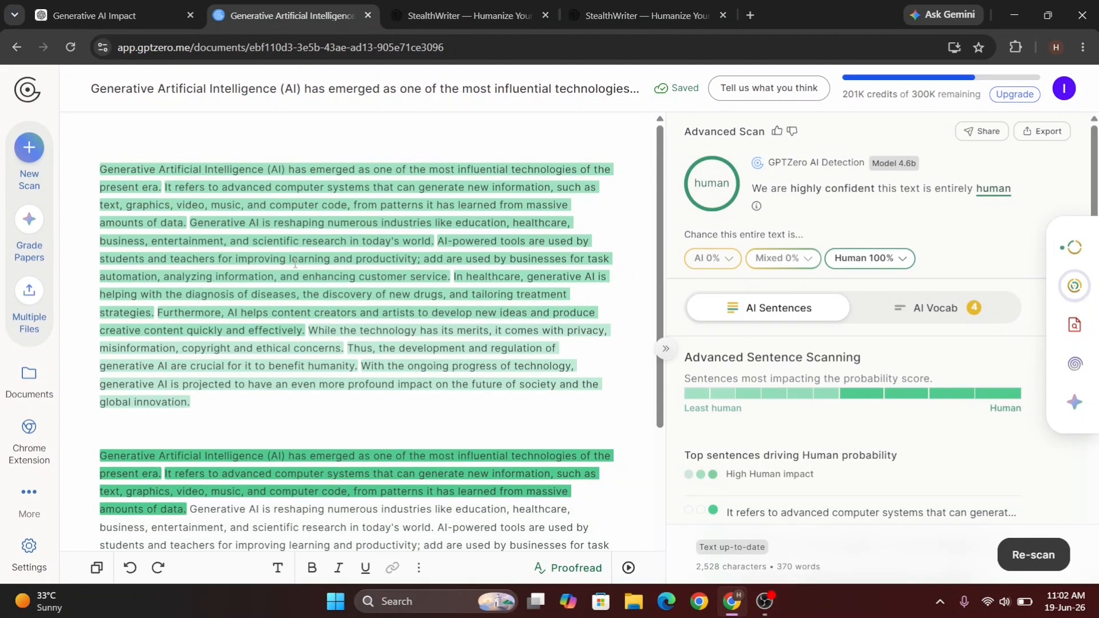
{"action": "left_click", "coordinate": [95, 5]}
{"action": "scroll", "coordinate": [407, 247], "scroll_direction": "up", "scroll_amount": 20}
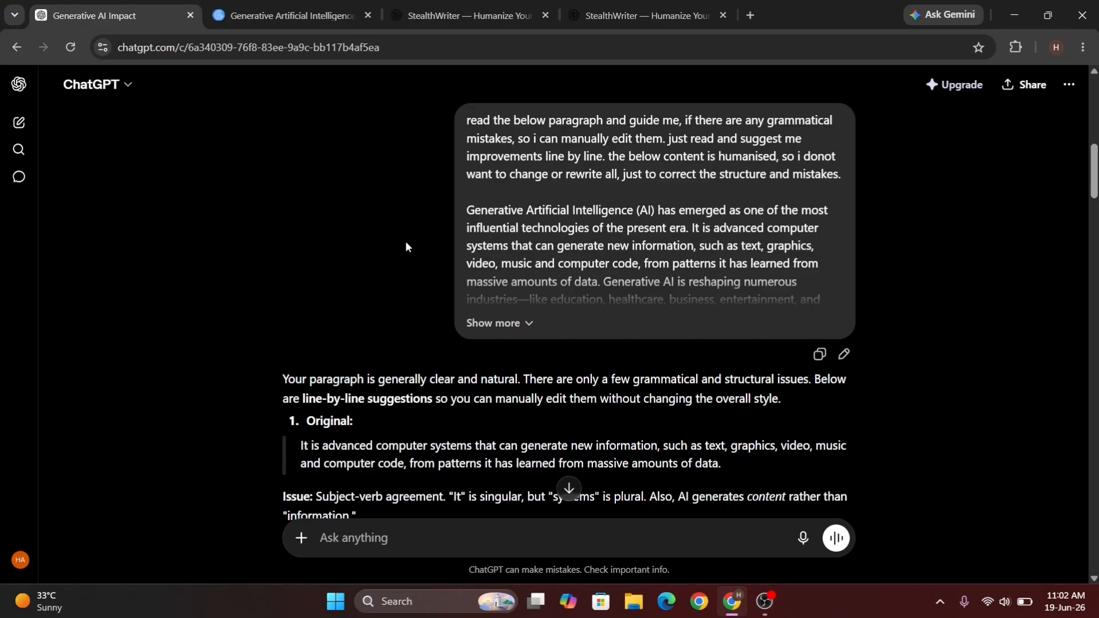
{"action": "scroll", "coordinate": [404, 236], "scroll_direction": "down", "scroll_amount": 1}
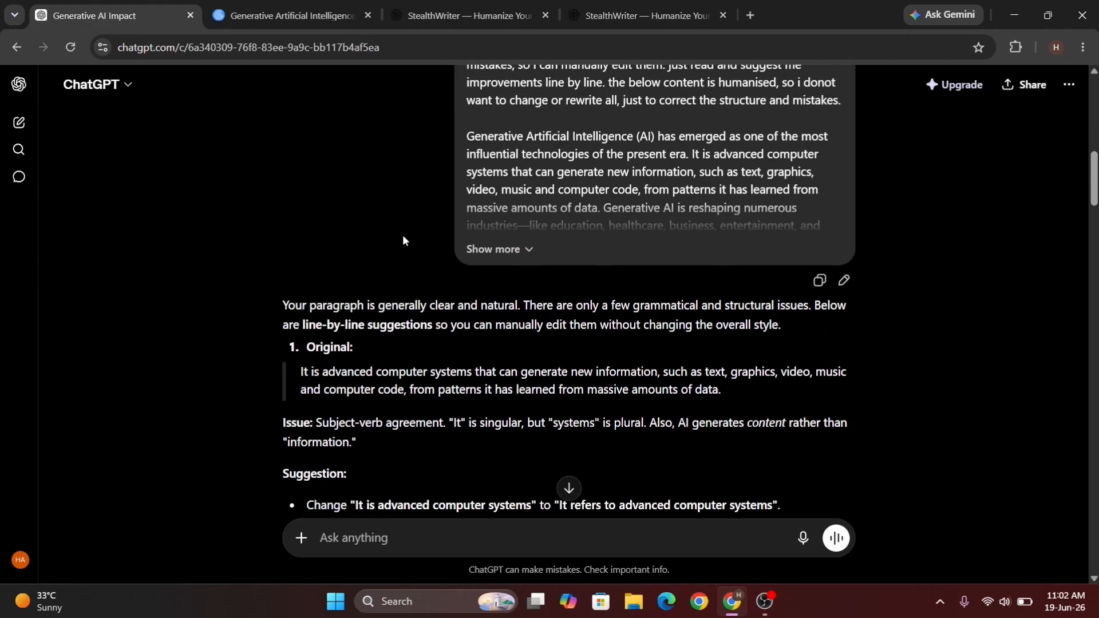
{"action": "left_click", "coordinate": [256, 4]}
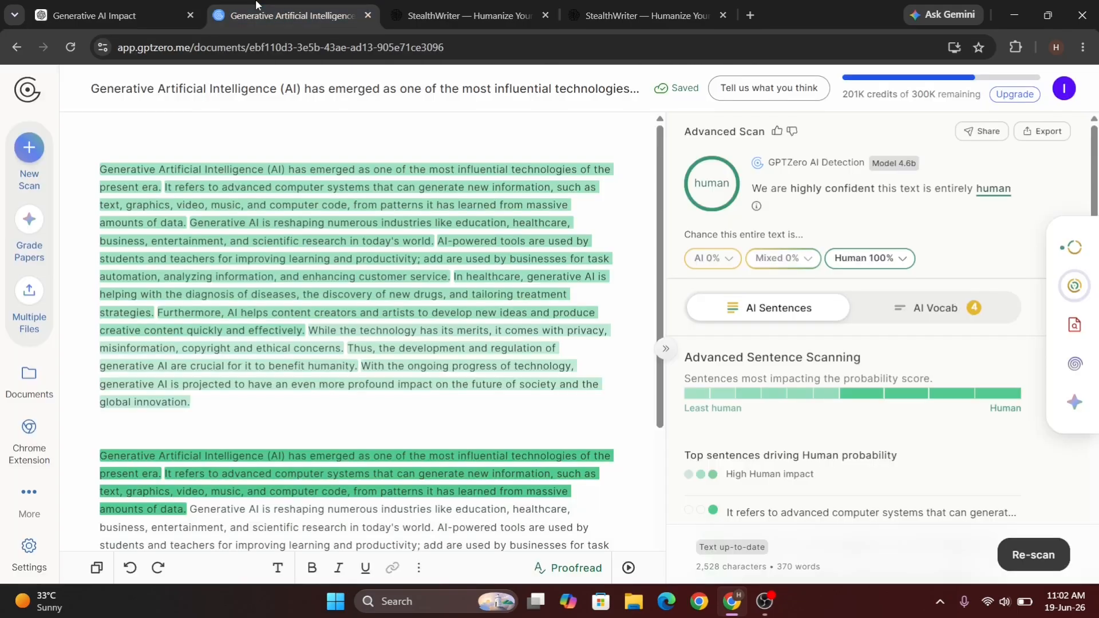